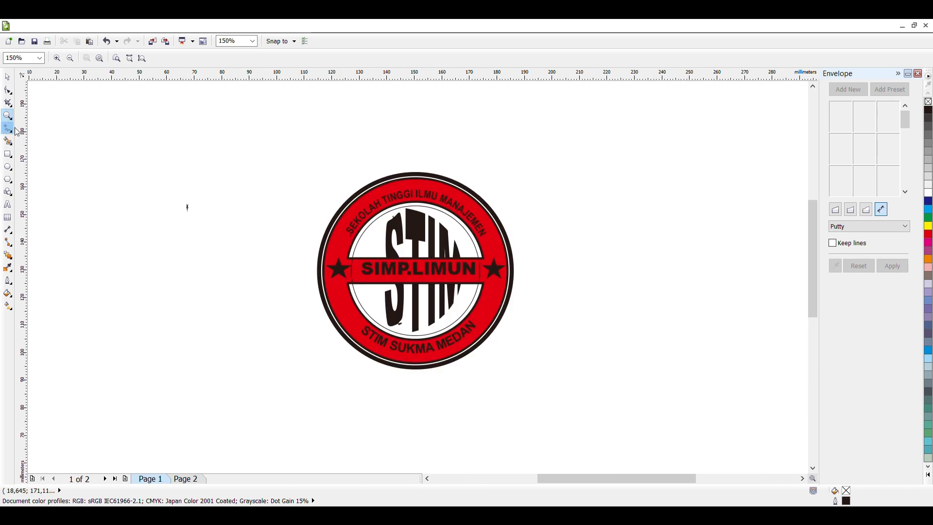
- On Page 2, draw a circle about 71 mm in diameter, slightly left of the page centre
{"action": "right_click", "coordinate": [60, 161]}
{"action": "left_click_drag", "start_coordinate": [521, 480], "coordinate": [505, 479]}
{"action": "left_click", "coordinate": [186, 480]}
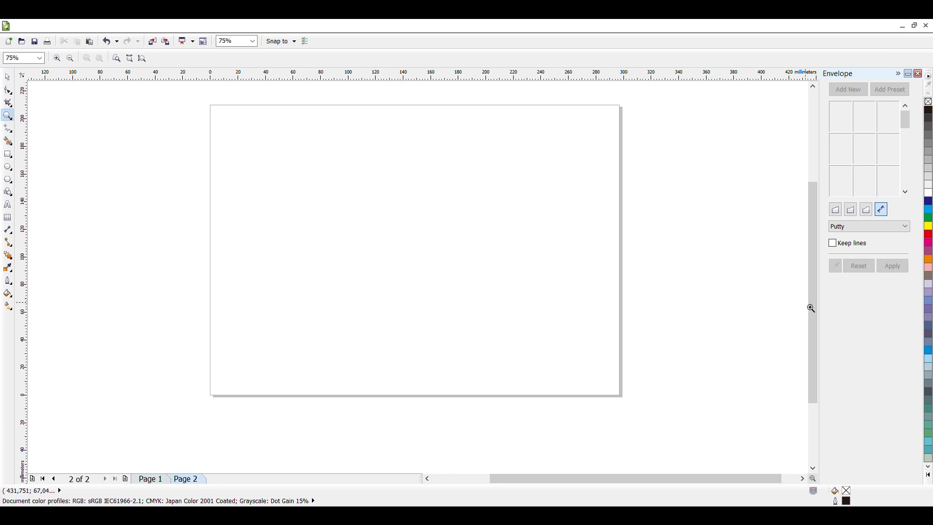
{"action": "left_click", "coordinate": [8, 79]}
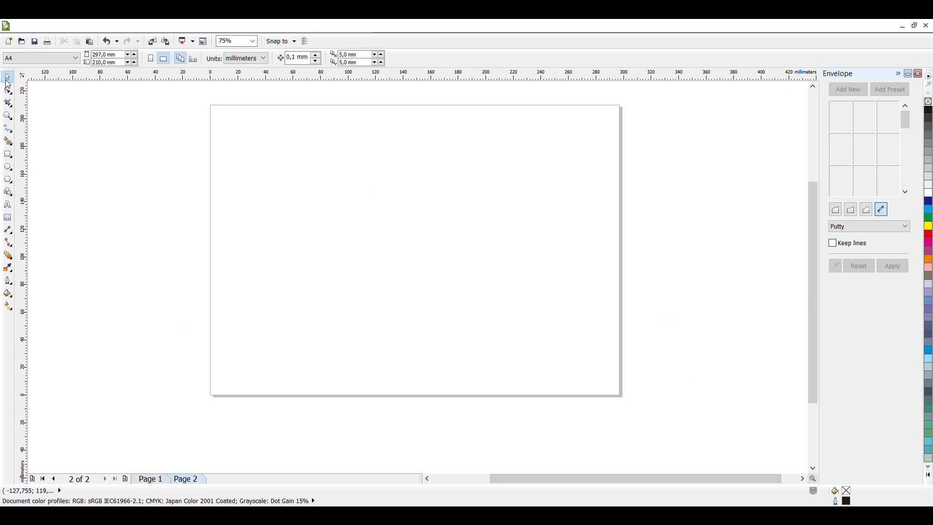
{"action": "left_click", "coordinate": [13, 168]}
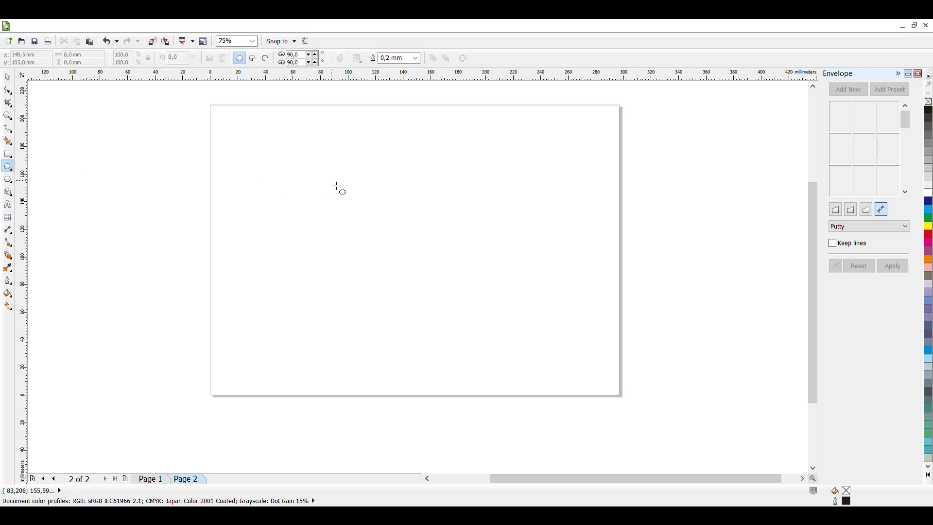
{"action": "left_click_drag", "start_coordinate": [309, 195], "coordinate": [412, 278]}
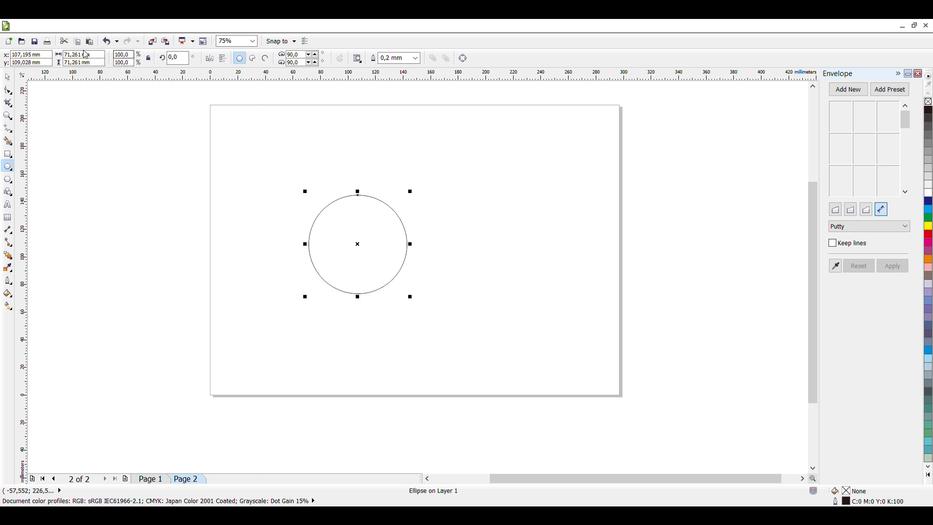
- Set the circle's width and height to 70 mm each
{"action": "left_click_drag", "start_coordinate": [82, 55], "coordinate": [75, 55]}
{"action": "key", "text": "Return"}
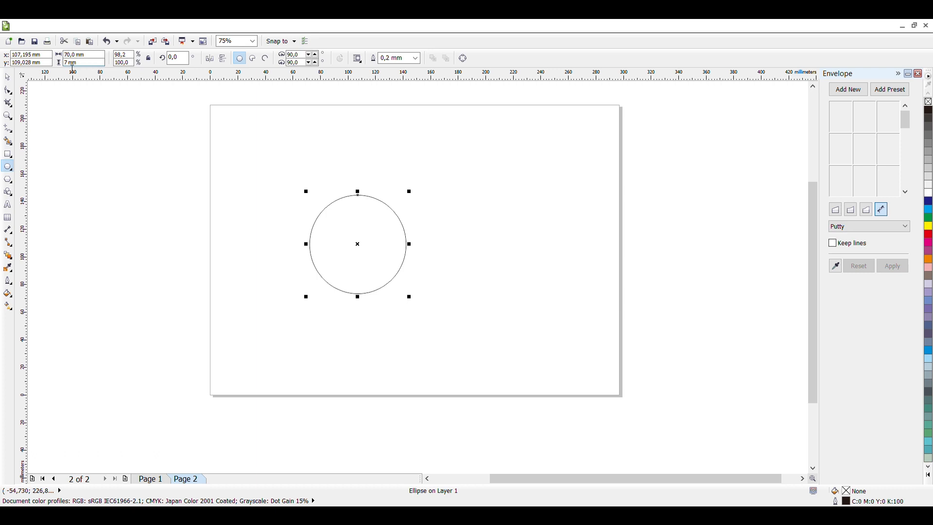
{"action": "type", "text": "70mm"}
{"action": "key", "text": "Return"}
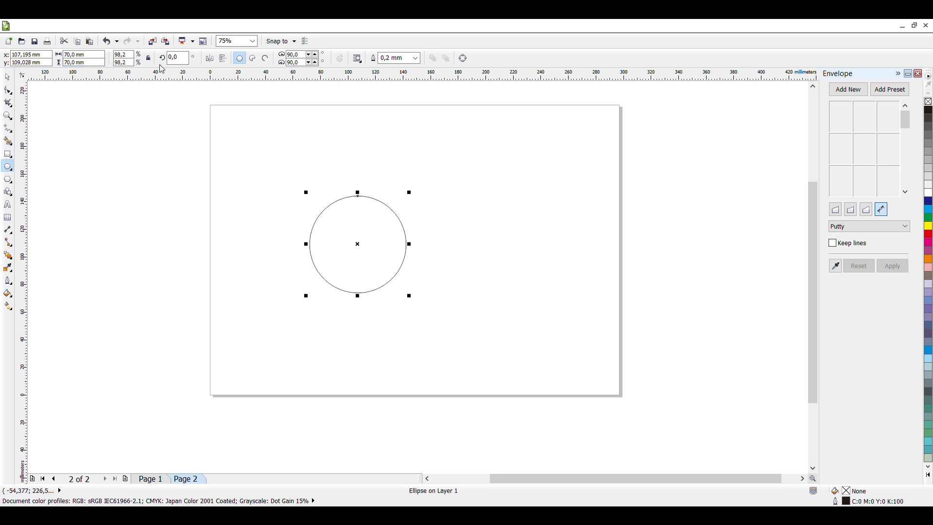
- Lock the size ratio and move the 70 mm circle into the page's upper-left corner
{"action": "key", "text": "space"}
{"action": "left_click", "coordinate": [436, 183]}
{"action": "left_click", "coordinate": [373, 239]}
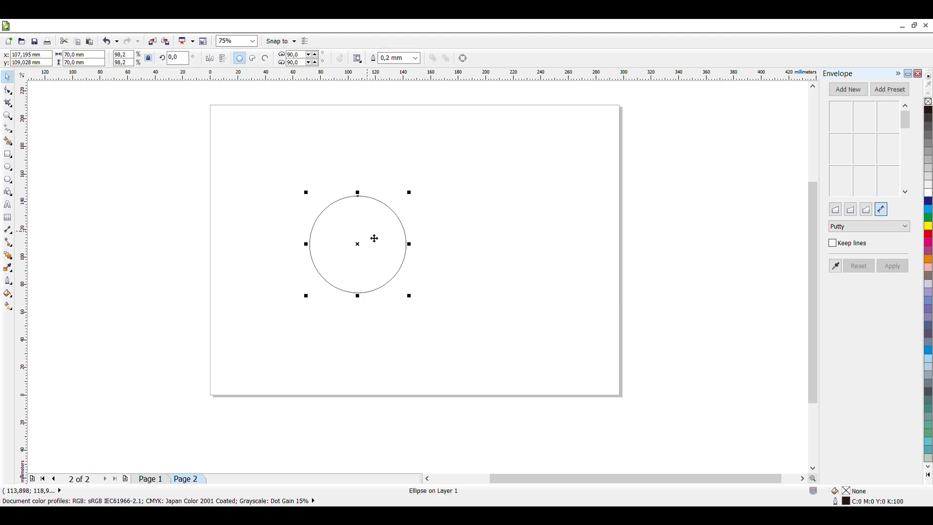
{"action": "left_click_drag", "start_coordinate": [373, 239], "coordinate": [275, 151]}
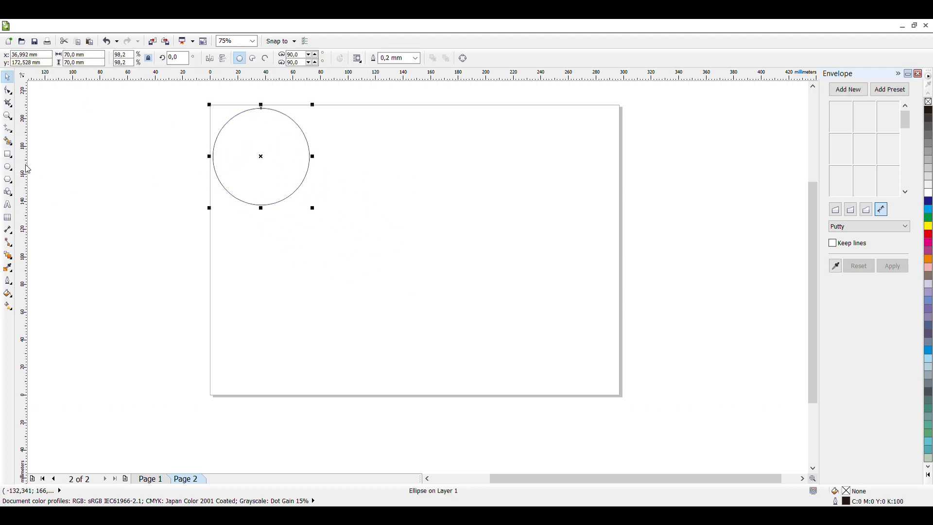
- Add a 67 mm circle and place it to the right of the 70 mm circle
{"action": "left_click", "coordinate": [8, 167]}
{"action": "left_click_drag", "start_coordinate": [370, 248], "coordinate": [447, 282]}
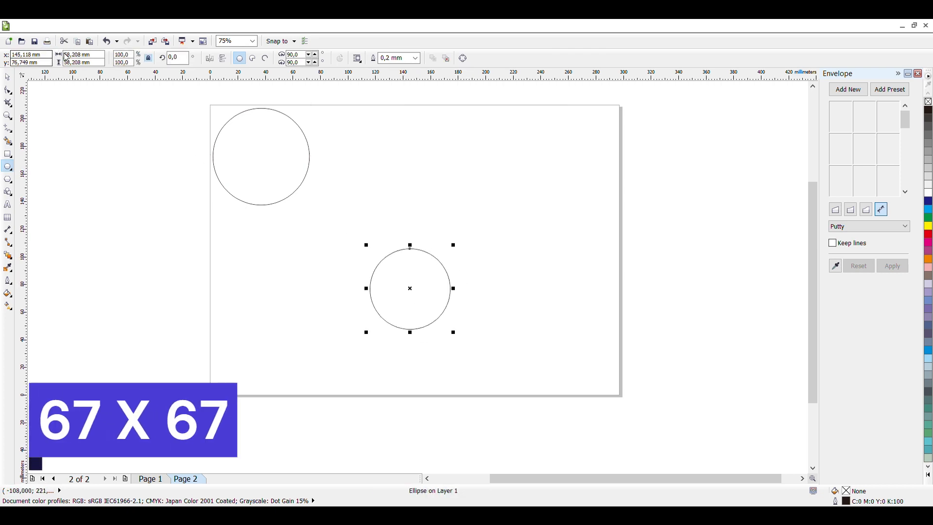
{"action": "double_click", "coordinate": [73, 54]}
{"action": "type", "text": "67"}
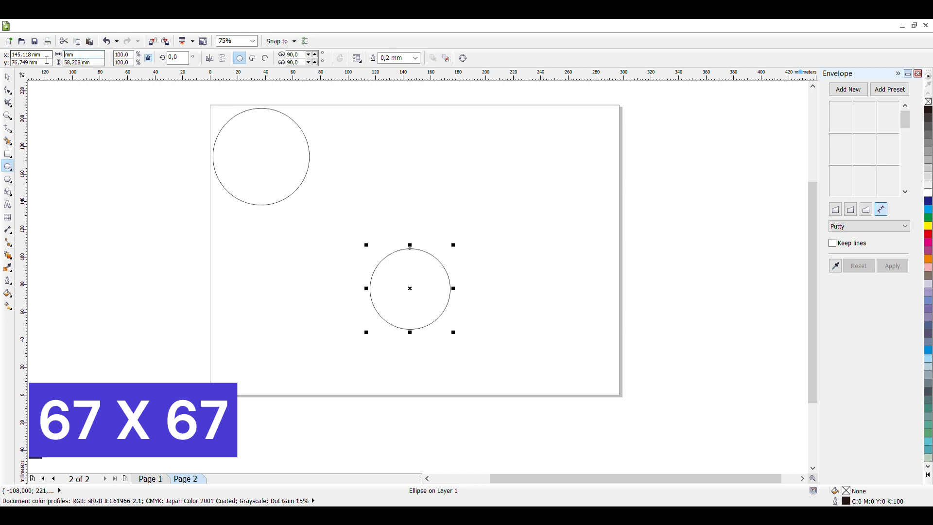
{"action": "key", "text": "Return"}
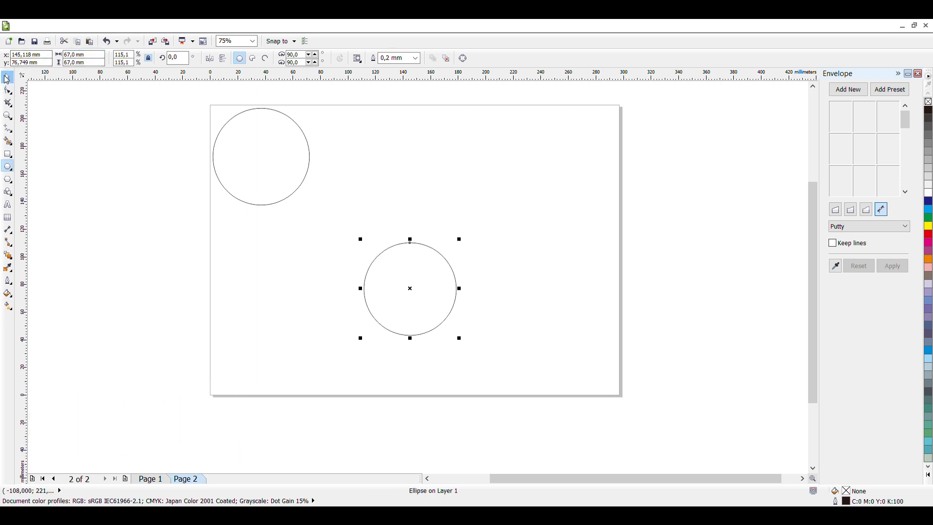
{"action": "left_click", "coordinate": [7, 77]}
{"action": "left_click_drag", "start_coordinate": [420, 279], "coordinate": [385, 162]}
- Add a 50 mm circle and place it to the right of the 67 mm circle
{"action": "left_click", "coordinate": [8, 166]}
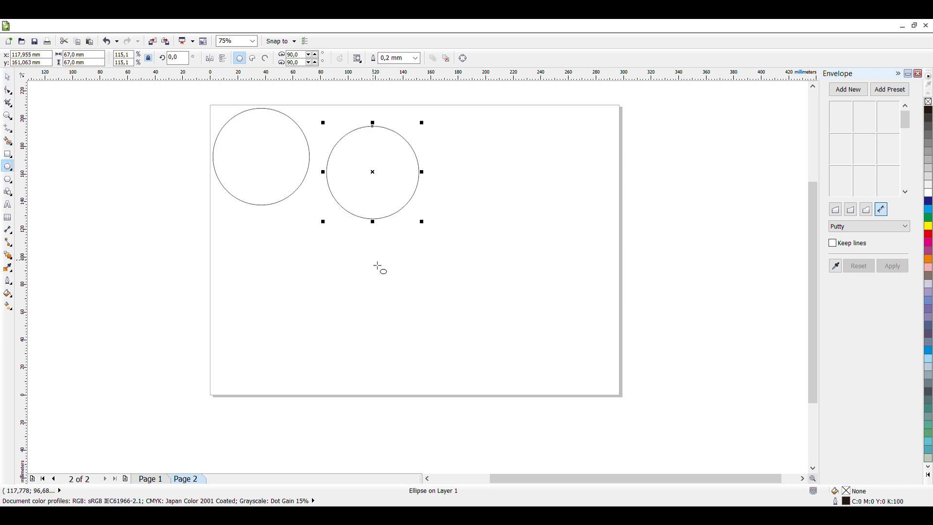
{"action": "left_click_drag", "start_coordinate": [409, 258], "coordinate": [467, 279]}
{"action": "left_click", "coordinate": [84, 57]}
{"action": "key", "text": "BackSpace"}
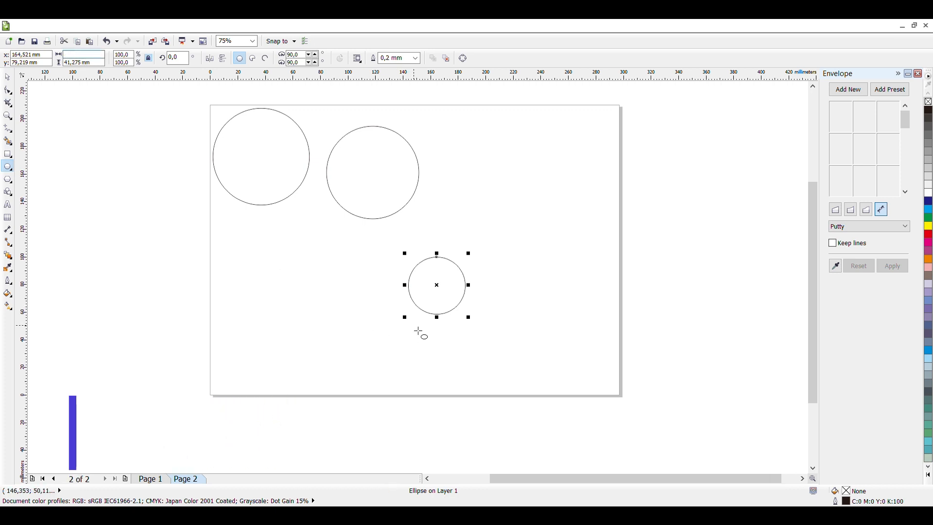
{"action": "type", "text": "50"}
{"action": "key", "text": "Return"}
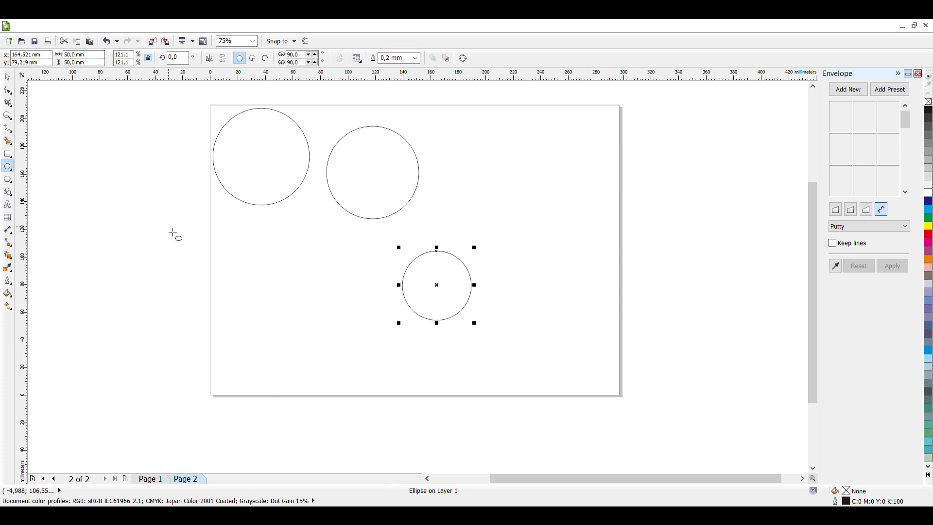
{"action": "left_click", "coordinate": [8, 76]}
{"action": "left_click_drag", "start_coordinate": [447, 282], "coordinate": [473, 178]}
- Add a 47 mm circle and place it below the 67 mm circle
{"action": "left_click", "coordinate": [8, 166]}
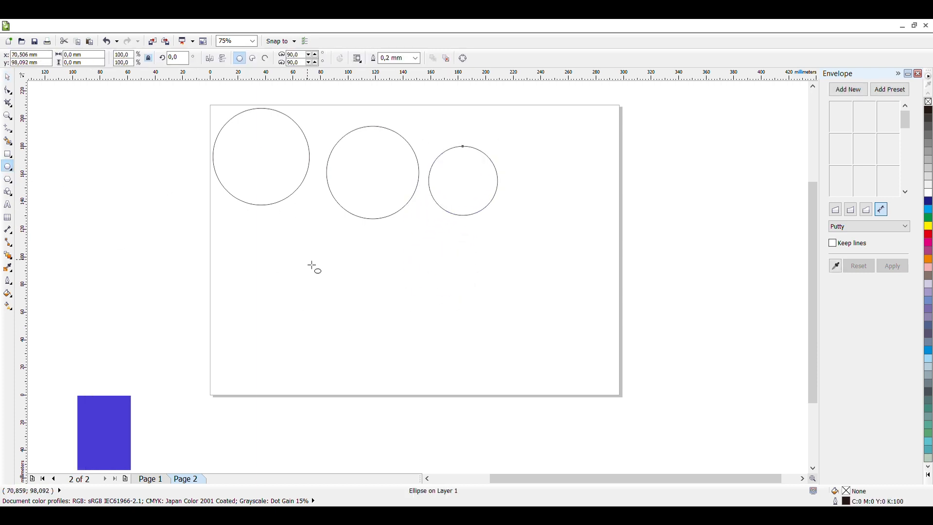
{"action": "left_click_drag", "start_coordinate": [306, 258], "coordinate": [400, 304]}
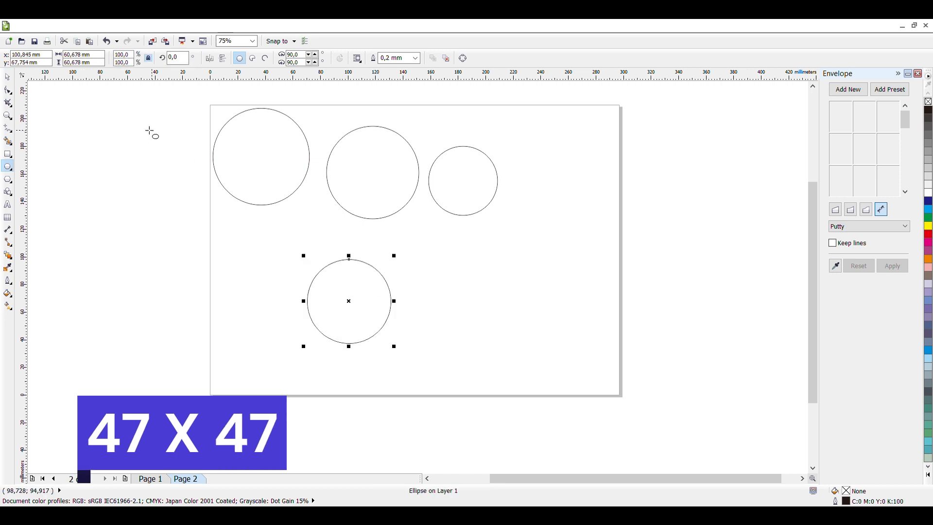
{"action": "double_click", "coordinate": [85, 57]}
{"action": "type", "text": "4"}
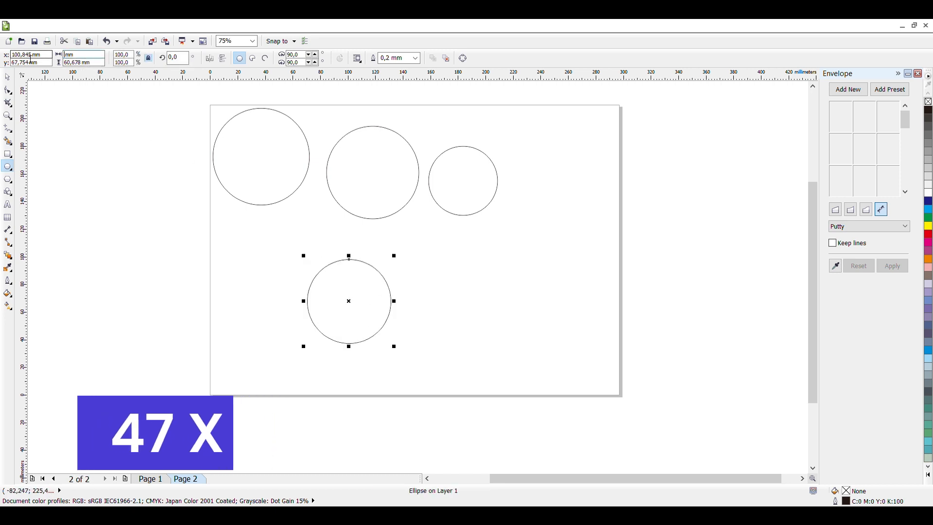
{"action": "type", "text": "7"}
{"action": "key", "text": "Return"}
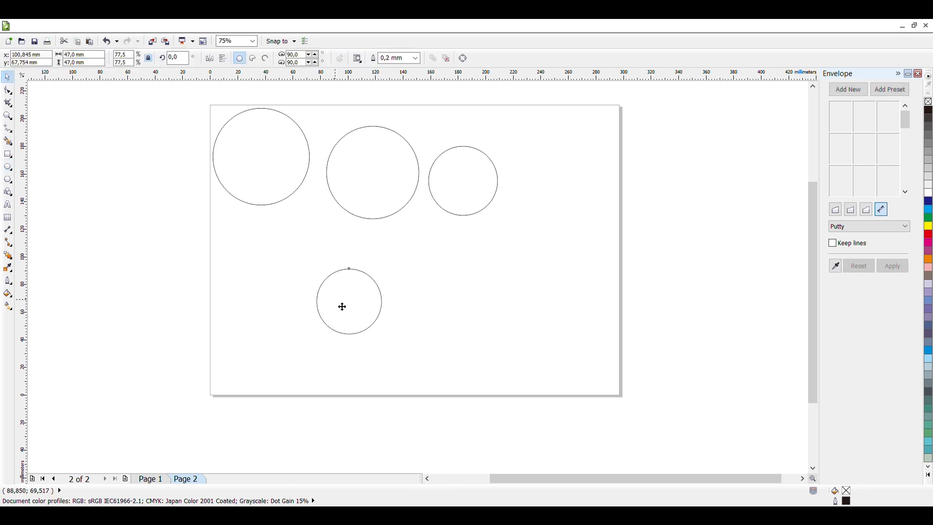
{"action": "left_click_drag", "start_coordinate": [348, 306], "coordinate": [361, 272]}
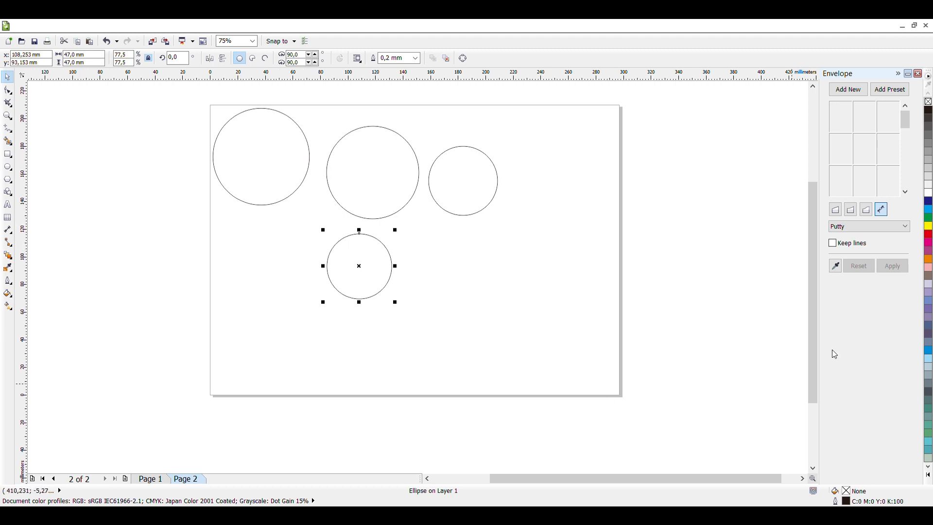
- Align all four circles concentrically, centred horizontally and vertically on the 70 mm circle
{"action": "scroll", "coordinate": [818, 315], "scroll_direction": "up", "scroll_amount": 1}
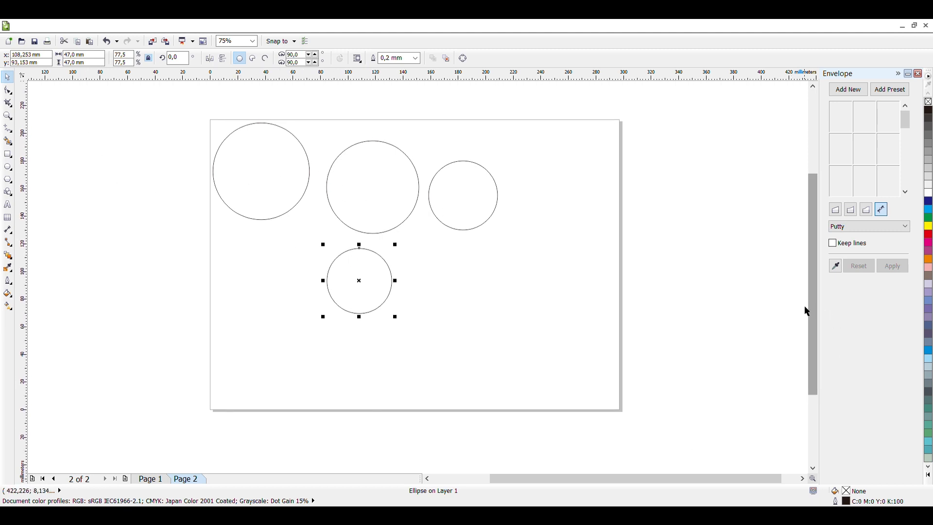
{"action": "left_click_drag", "start_coordinate": [191, 99], "coordinate": [515, 348]}
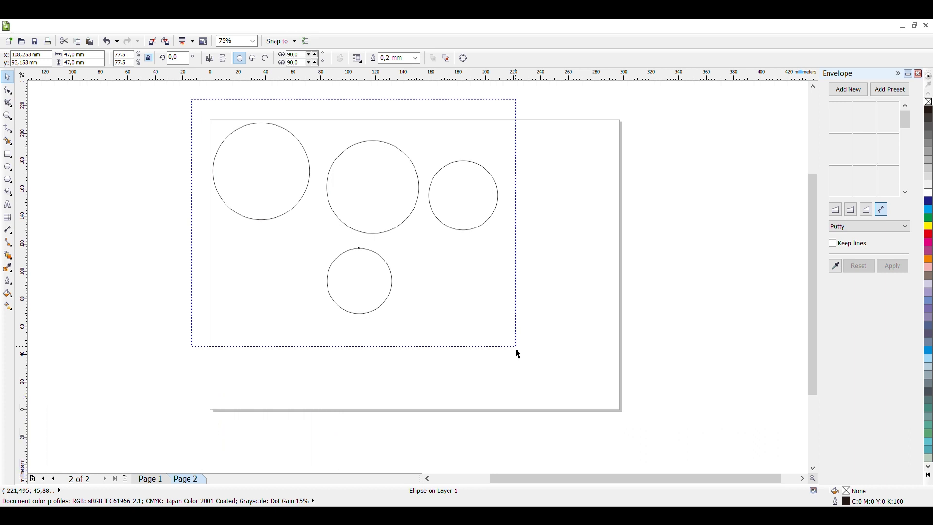
{"action": "left_click_drag", "start_coordinate": [515, 348], "coordinate": [515, 348]}
{"action": "key", "text": "c"}
{"action": "key", "text": "e"}
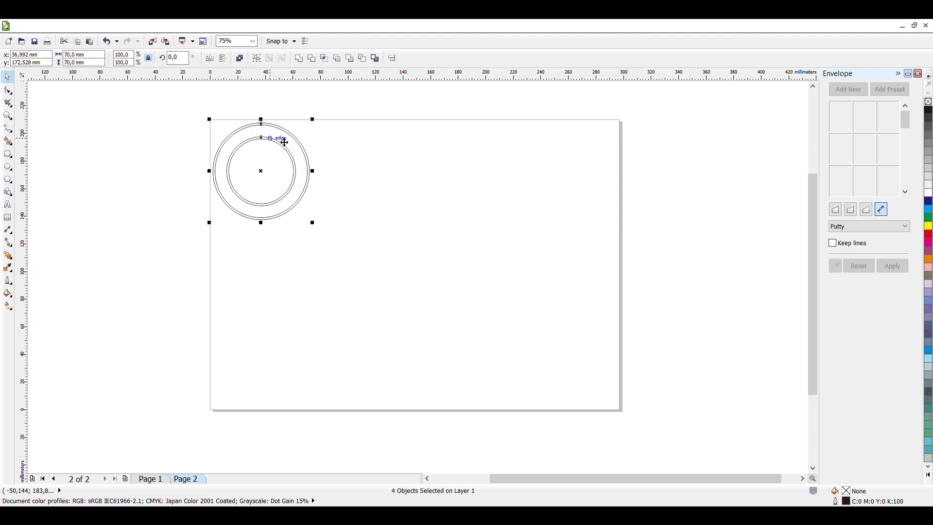
- Move the innermost 47 mm circle out of the concentric set to the empty area on its right
{"action": "left_click", "coordinate": [8, 117]}
{"action": "left_click", "coordinate": [278, 175]}
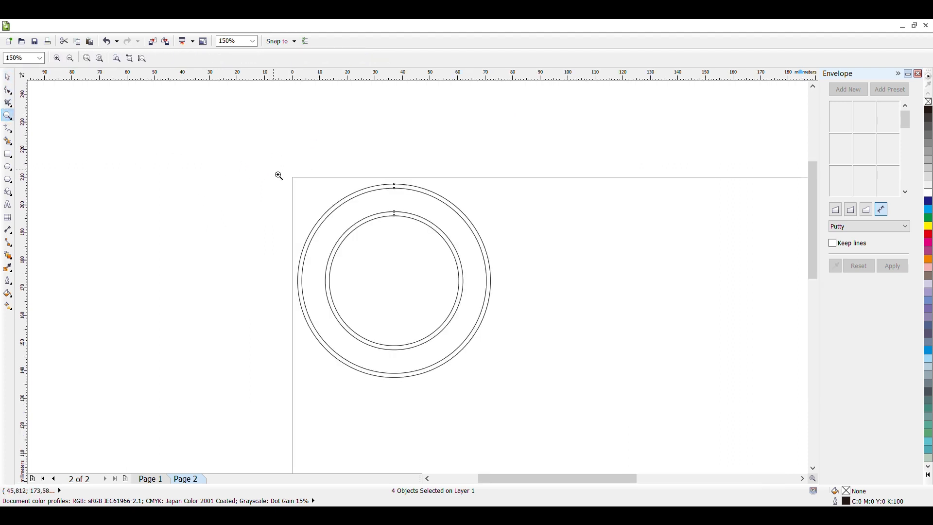
{"action": "left_click_drag", "start_coordinate": [525, 480], "coordinate": [512, 480]}
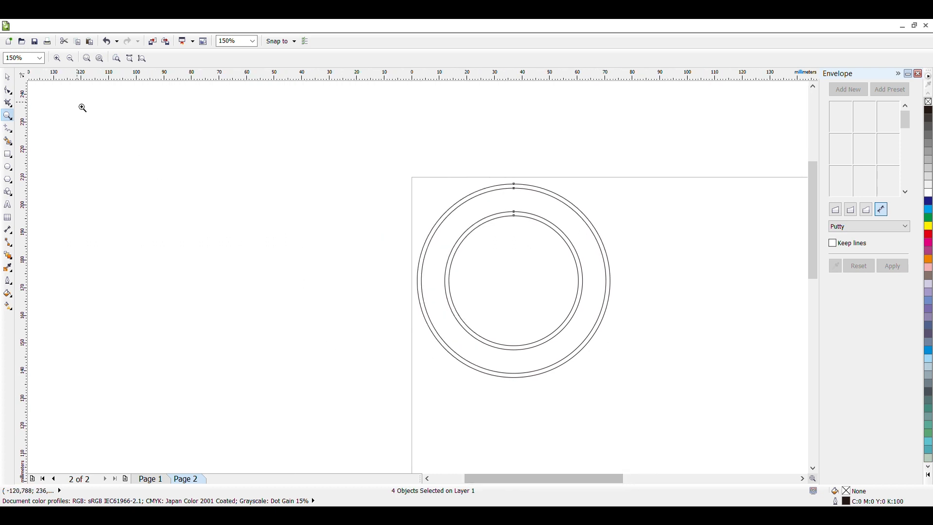
{"action": "left_click", "coordinate": [9, 79]}
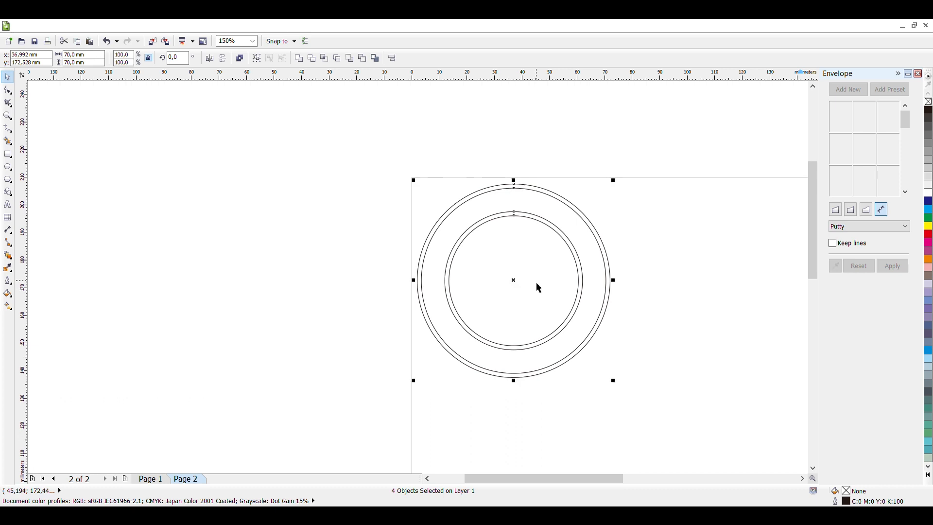
{"action": "left_click_drag", "start_coordinate": [540, 288], "coordinate": [726, 293]}
{"action": "left_click", "coordinate": [671, 279]}
{"action": "left_click_drag", "start_coordinate": [574, 477], "coordinate": [596, 477]}
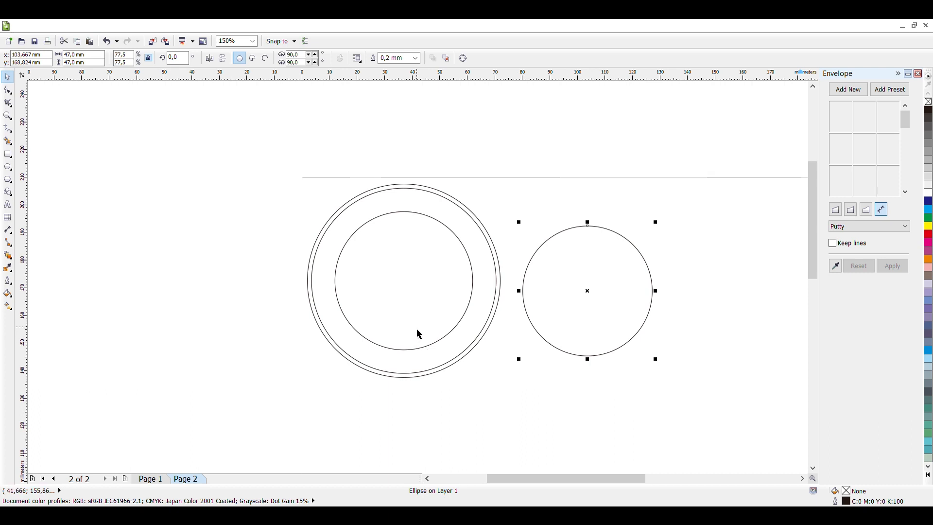
- Trim the 67 mm circle with the 50 mm circle and move the 50 mm circle off the page to the left
{"action": "left_click", "coordinate": [414, 284]}
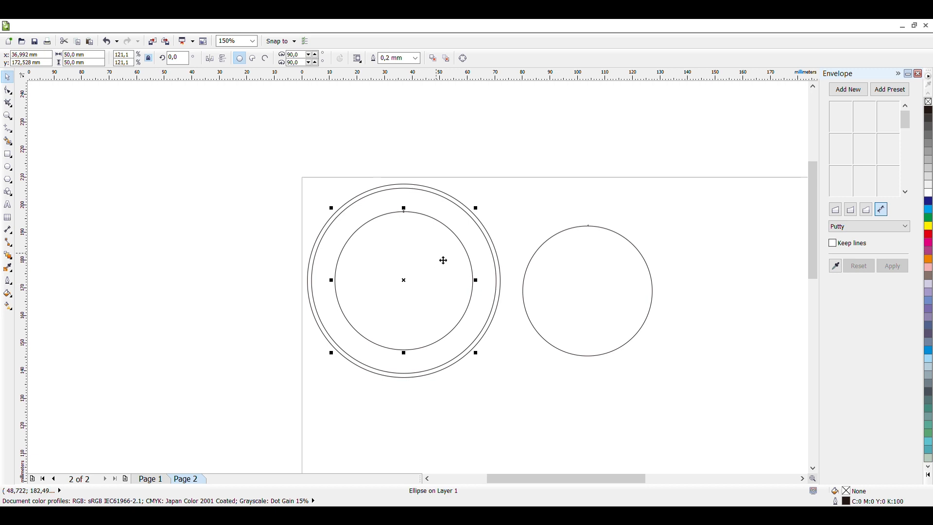
{"action": "key", "text": "shift"}
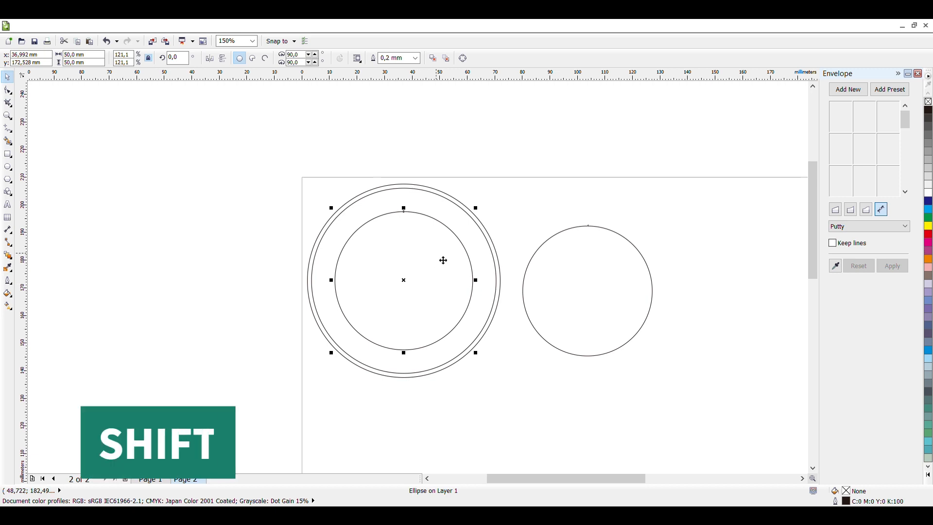
{"action": "left_click", "coordinate": [432, 209], "text": "shift"}
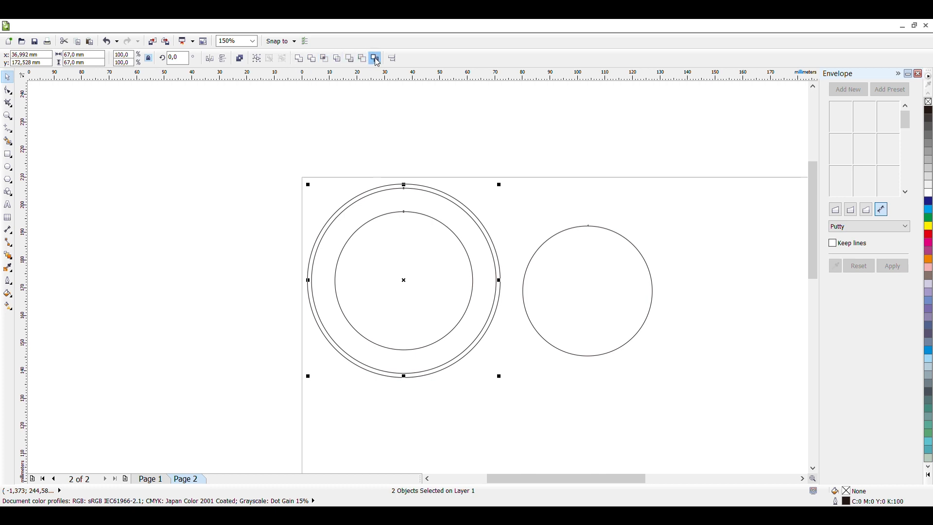
{"action": "left_click", "coordinate": [312, 58]}
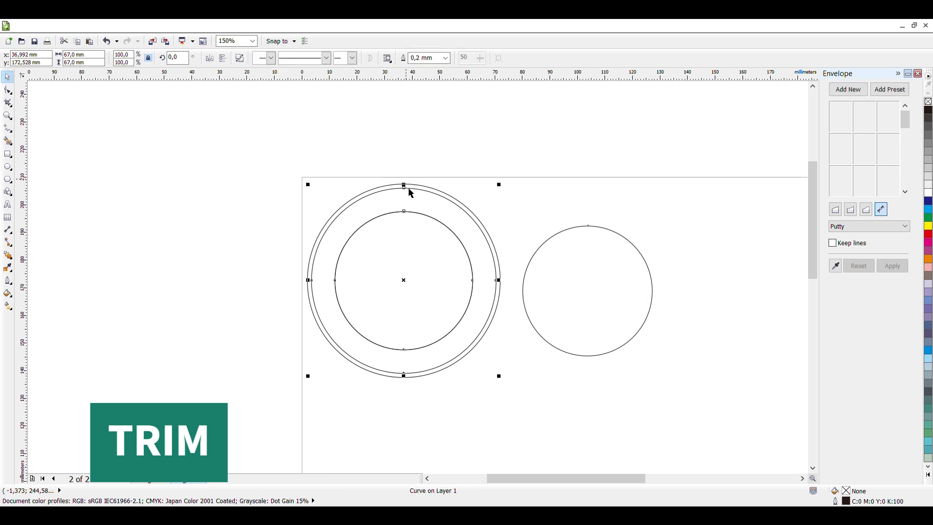
{"action": "left_click", "coordinate": [426, 276]}
{"action": "left_click_drag", "start_coordinate": [426, 277], "coordinate": [204, 271]}
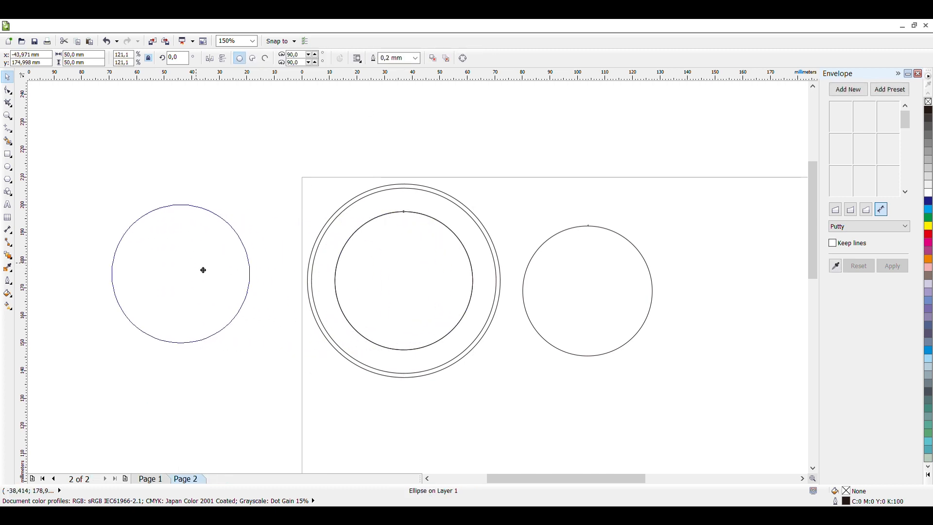
- Try moving the 70 mm circle below the trimmed ring and undo the move
{"action": "left_click", "coordinate": [425, 267]}
{"action": "left_click_drag", "start_coordinate": [424, 265], "coordinate": [531, 442]}
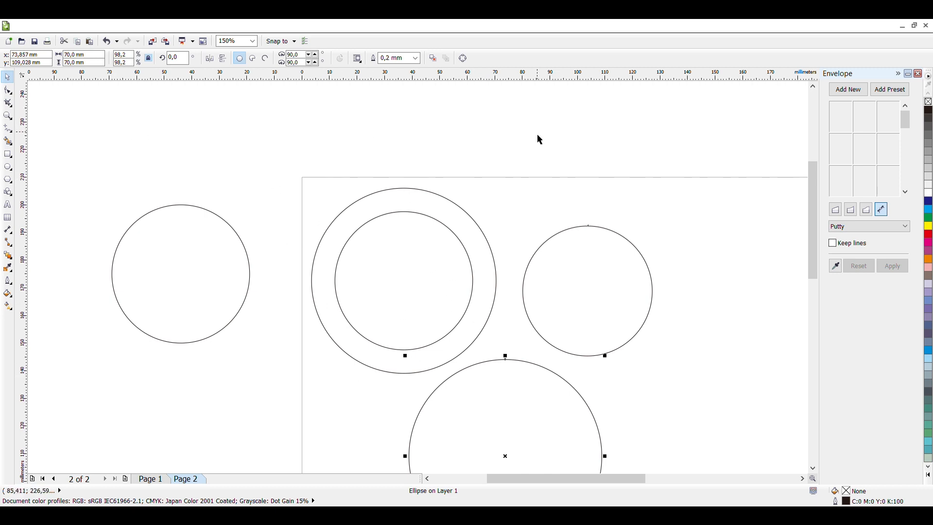
{"action": "key", "text": "ctrl+z"}
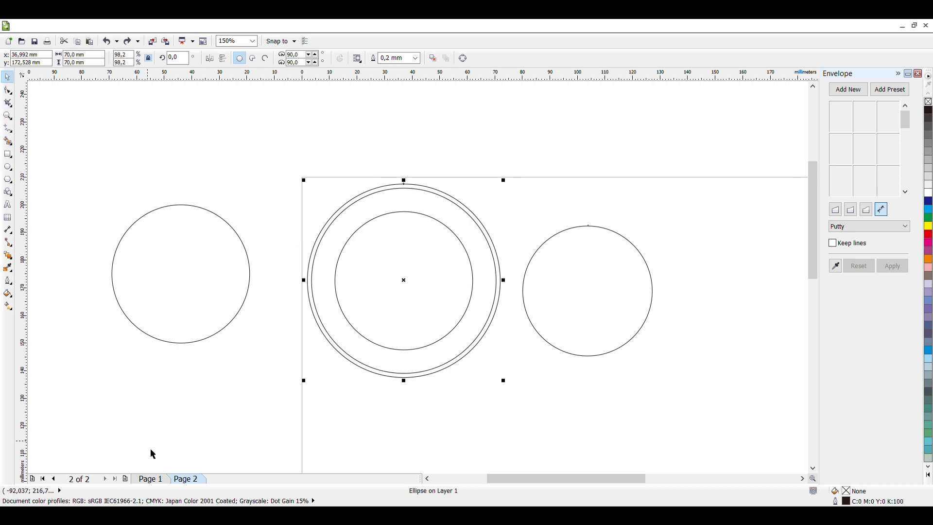
- Review the finished reference logo on Page 1 and return to Page 2
{"action": "left_click", "coordinate": [155, 481]}
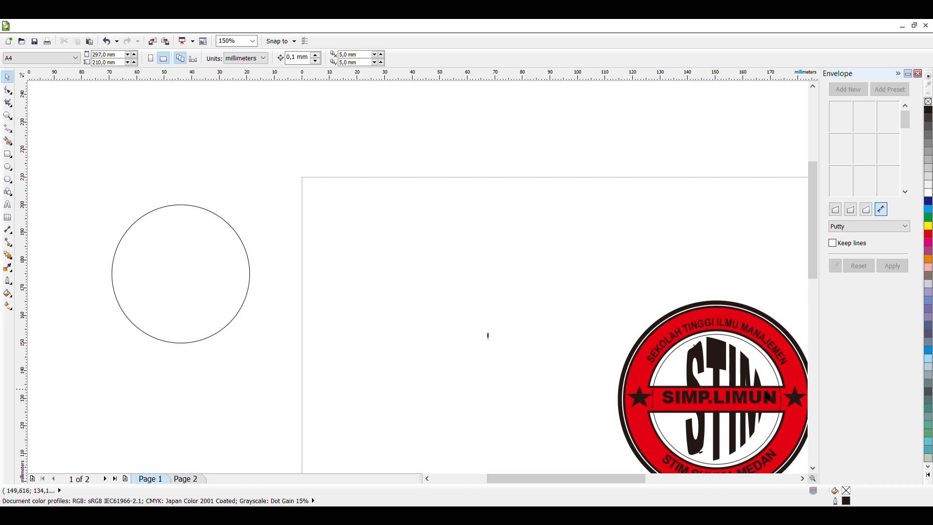
{"action": "left_click", "coordinate": [187, 480]}
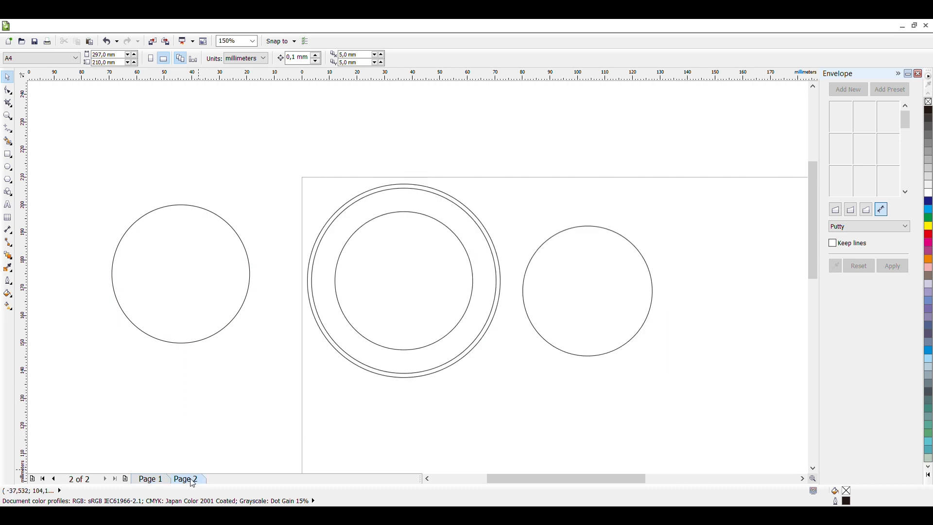
- Draw a rectangle below the circles and set its size to 55 mm wide by 9 mm high
{"action": "left_click", "coordinate": [8, 154]}
{"action": "left_click_drag", "start_coordinate": [452, 406], "coordinate": [621, 425]}
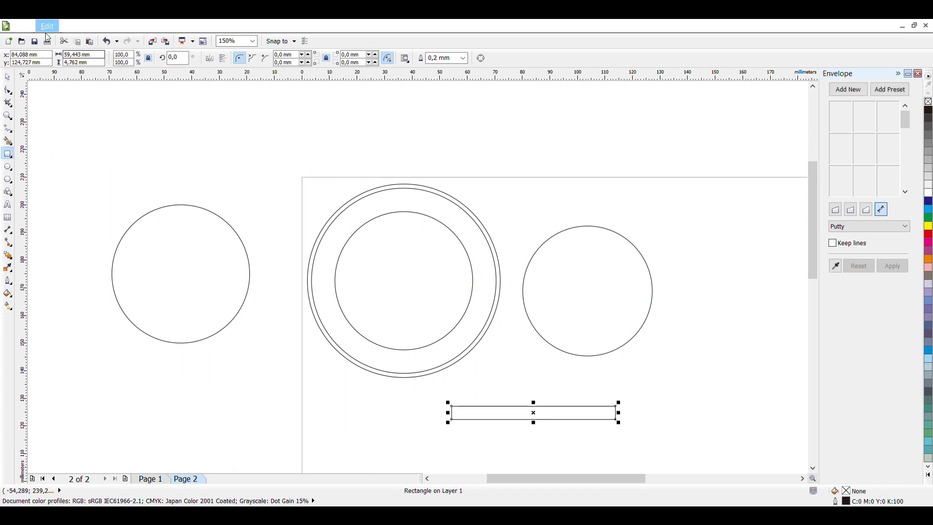
{"action": "key", "text": "BackSpace"}
{"action": "key", "text": "BackSpace"}
{"action": "key", "text": "BackSpace"}
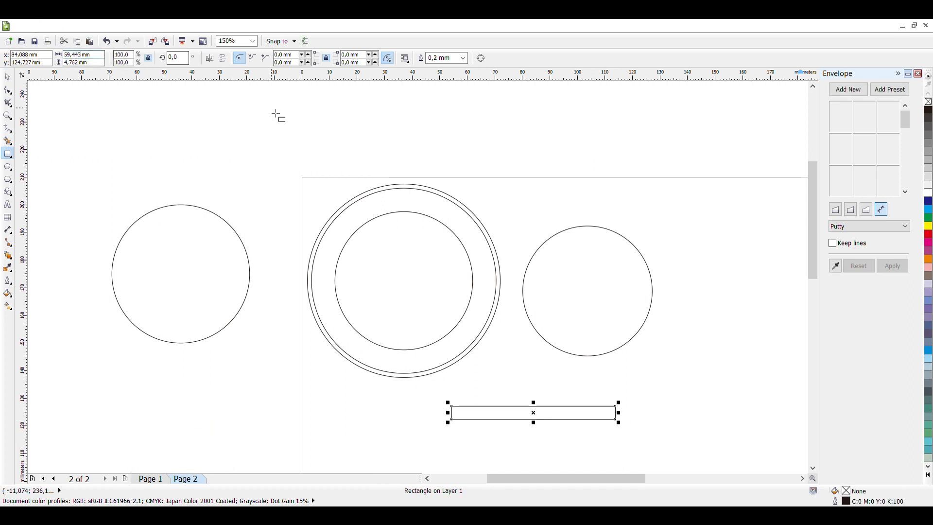
{"action": "key", "text": "BackSpace"}
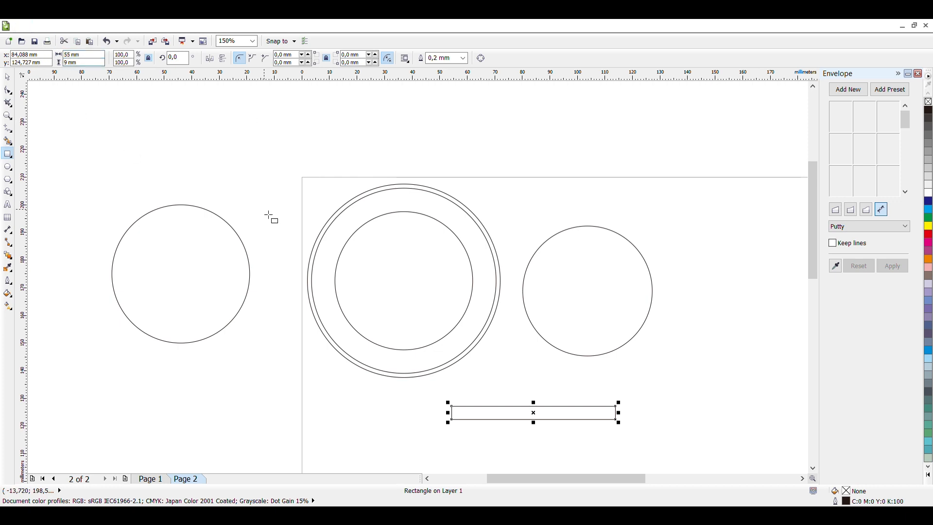
{"action": "key", "text": "Return"}
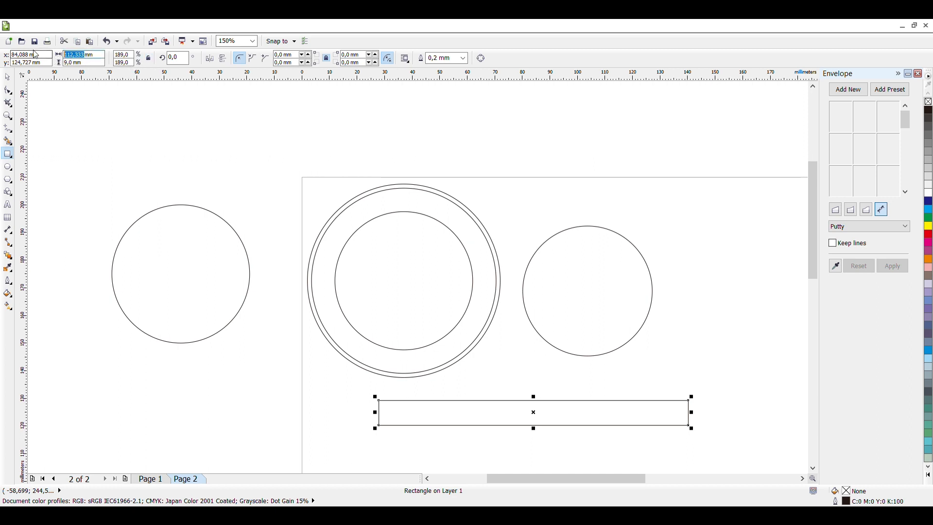
{"action": "type", "text": "55"}
{"action": "key", "text": "Return"}
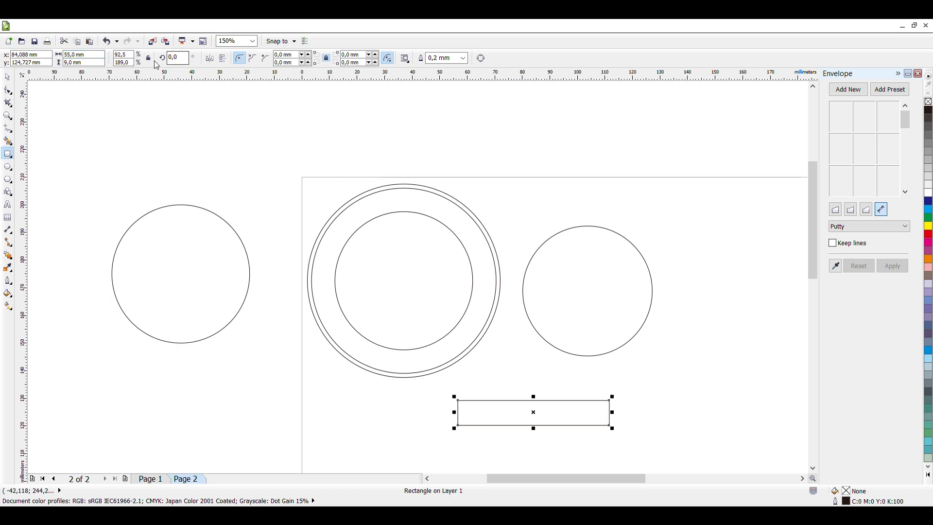
{"action": "key", "text": "space"}
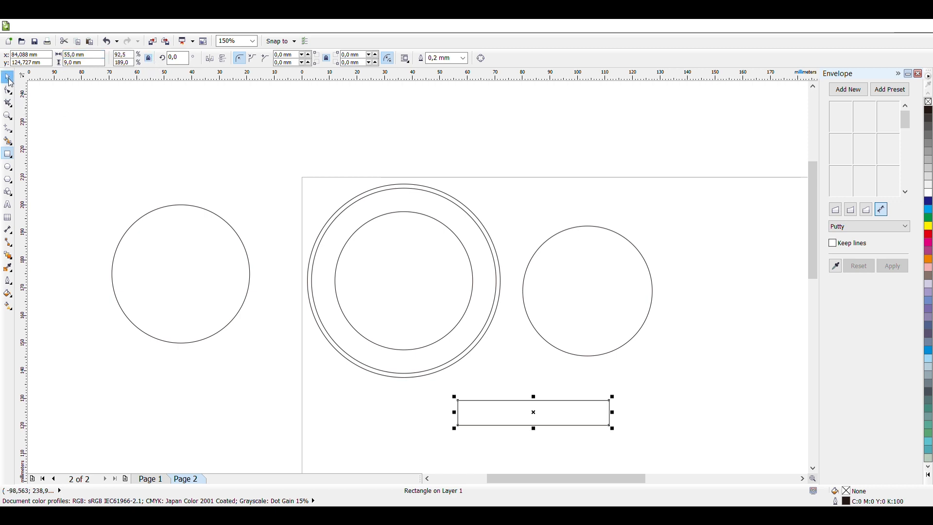
{"action": "left_click", "coordinate": [514, 373]}
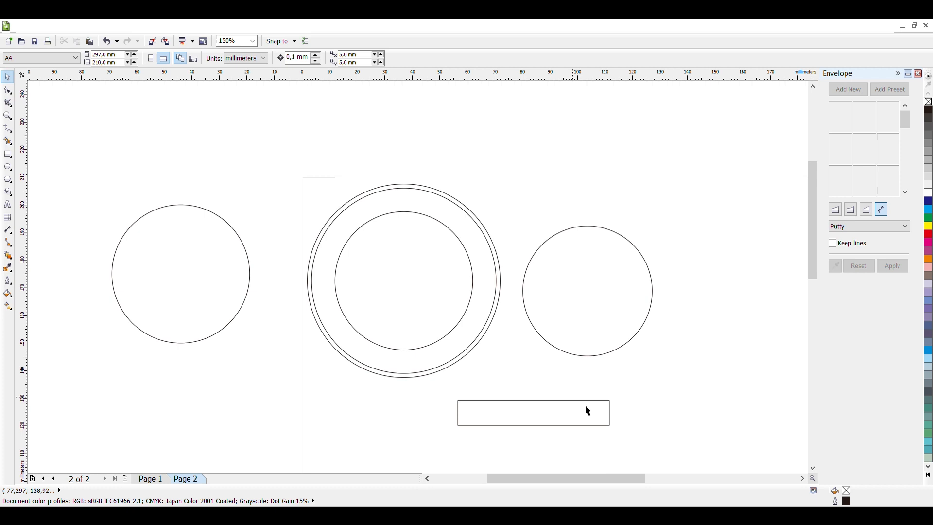
- Move the 55 × 9 mm rectangle across the centre of the trimmed ring
{"action": "left_click", "coordinate": [552, 418]}
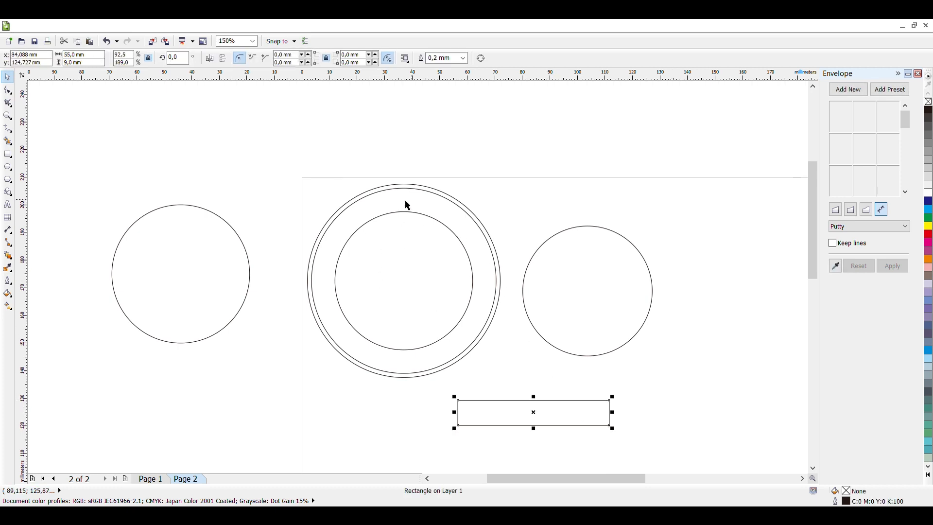
{"action": "left_click", "coordinate": [521, 431]}
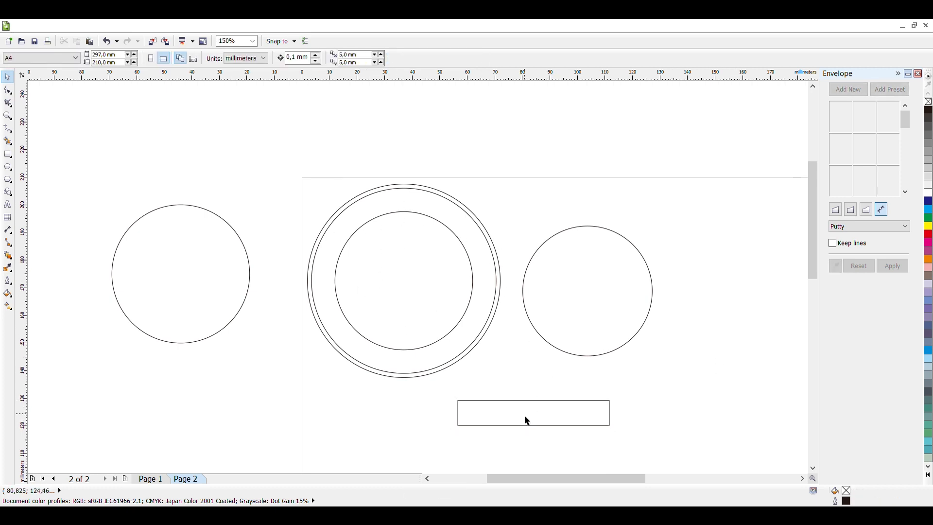
{"action": "left_click", "coordinate": [534, 421]}
{"action": "left_click_drag", "start_coordinate": [534, 420], "coordinate": [404, 288]}
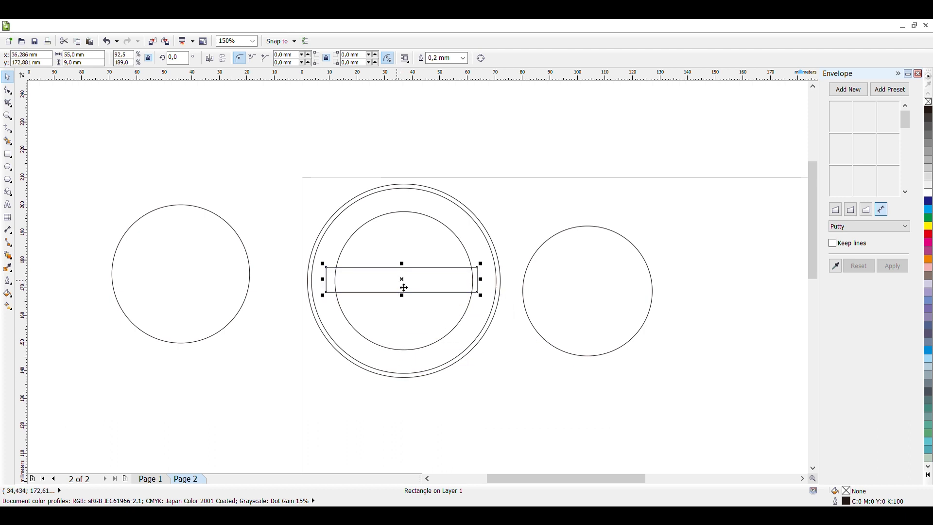
{"action": "left_click", "coordinate": [593, 429]}
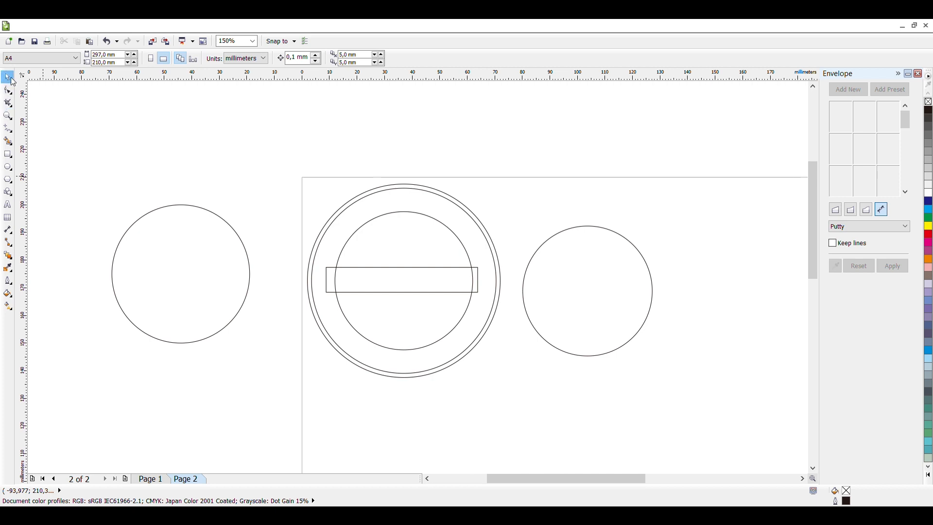
- Weld the rectangle to the 67 mm ring to form a horizontal band across its opening
{"action": "left_click", "coordinate": [420, 292]}
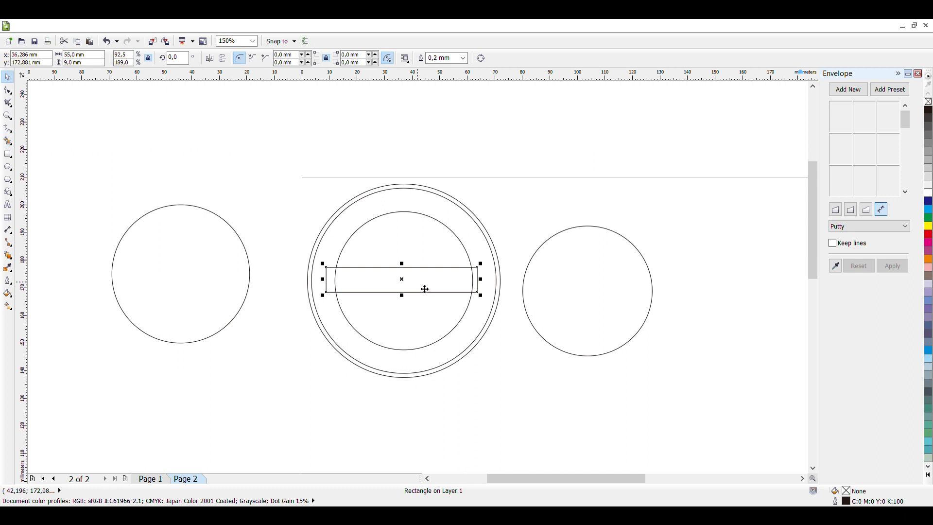
{"action": "left_click", "coordinate": [410, 210], "text": "shift"}
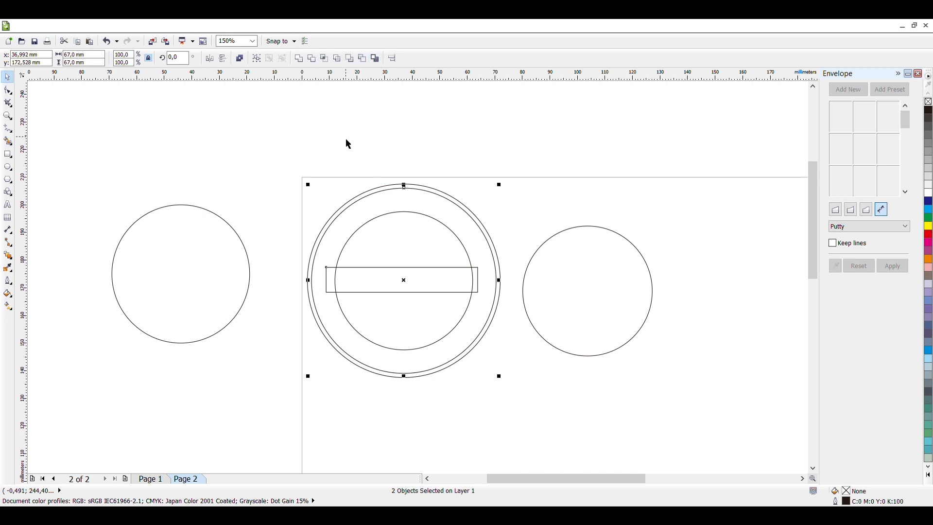
{"action": "left_click", "coordinate": [301, 61]}
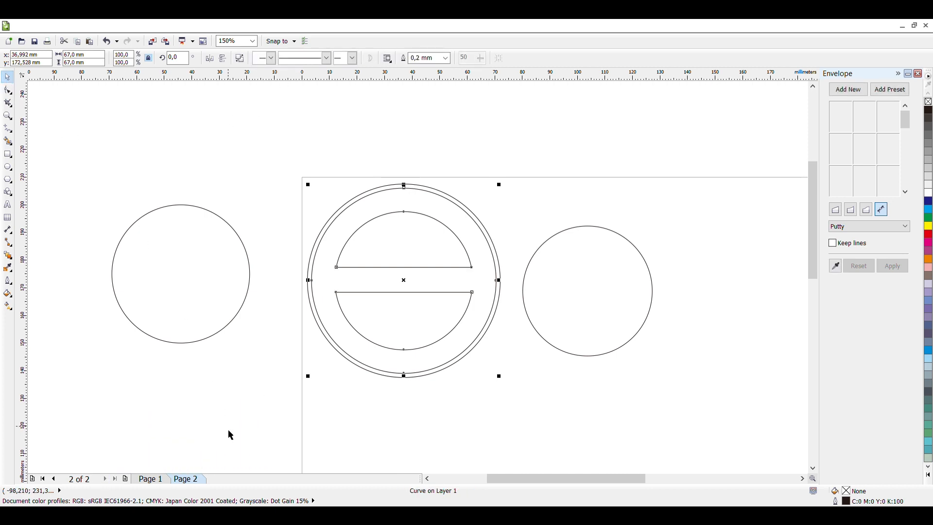
- Check the reference logo on Page 1 and move the 47 mm circle on Page 2 farther right of the ring
{"action": "left_click", "coordinate": [163, 478]}
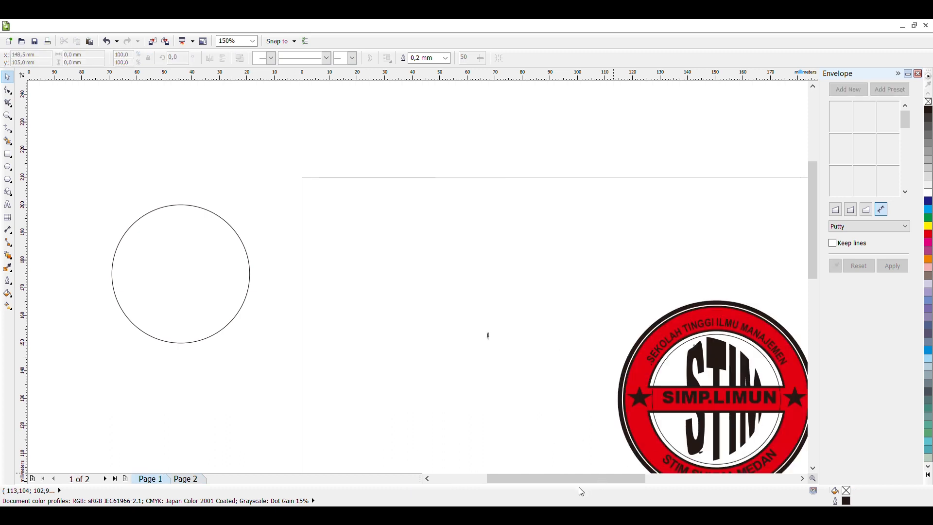
{"action": "left_click_drag", "start_coordinate": [580, 481], "coordinate": [601, 480]}
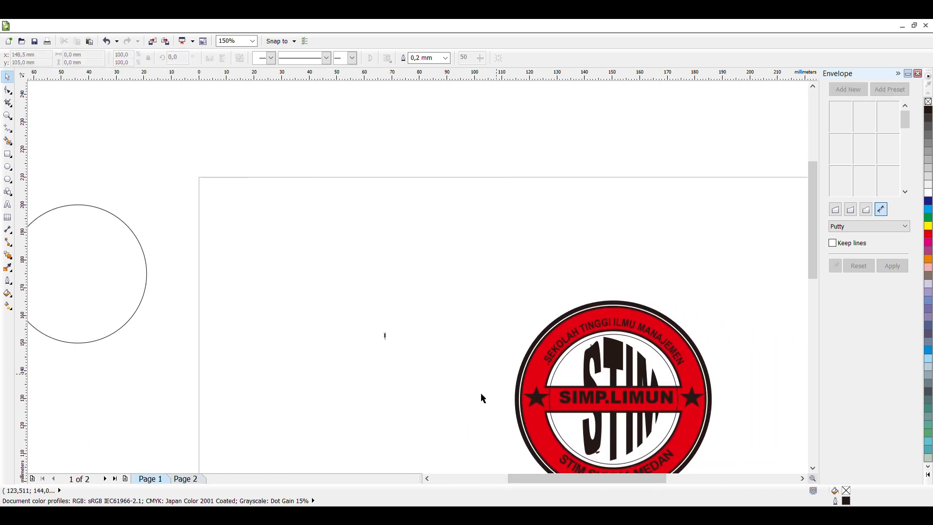
{"action": "left_click", "coordinate": [185, 479]}
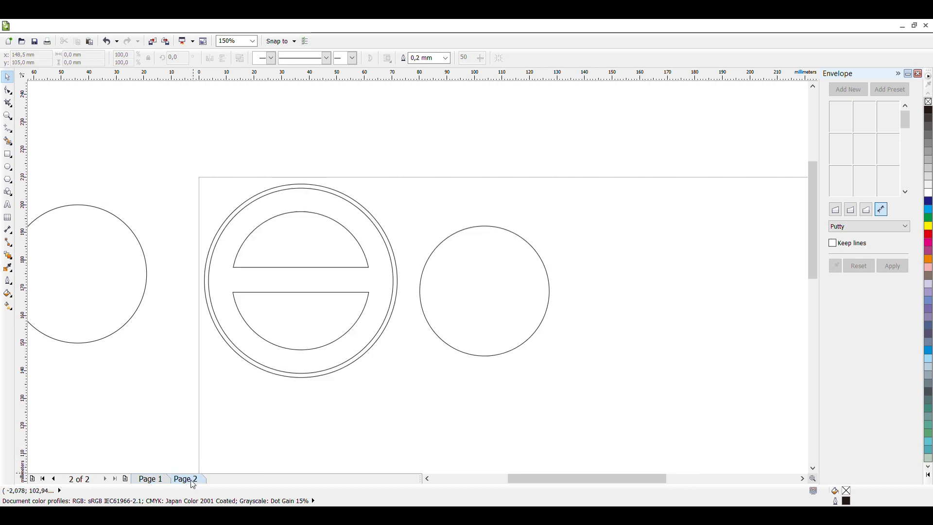
{"action": "left_click", "coordinate": [488, 293]}
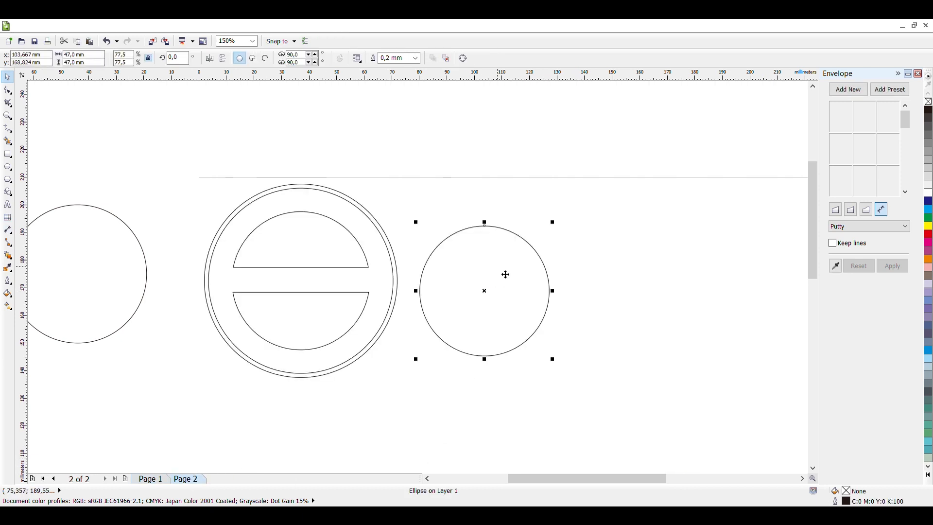
{"action": "left_click_drag", "start_coordinate": [505, 274], "coordinate": [576, 289]}
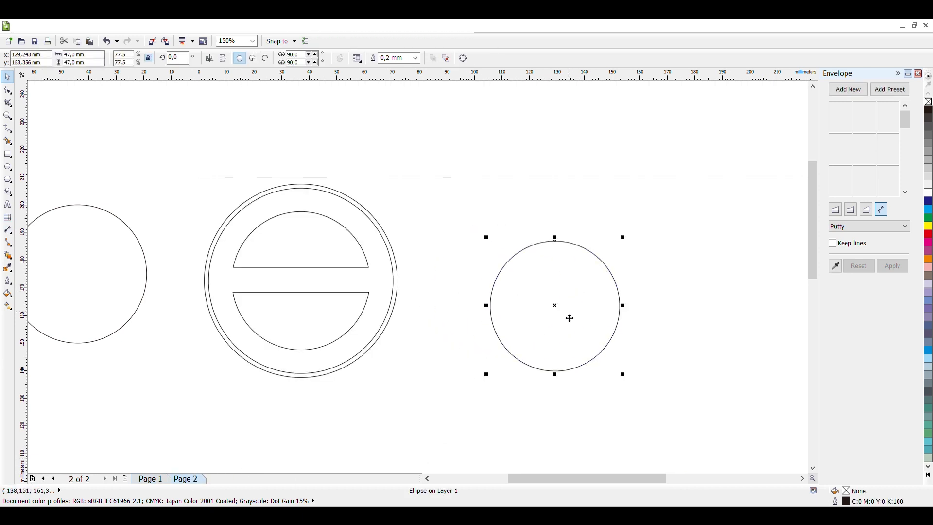
- Add the text "SEKOLAH TINGGI ILMU MANAJEMEN" in 10 pt Arial along the upper arc of the 47 mm circle
{"action": "left_click", "coordinate": [8, 205]}
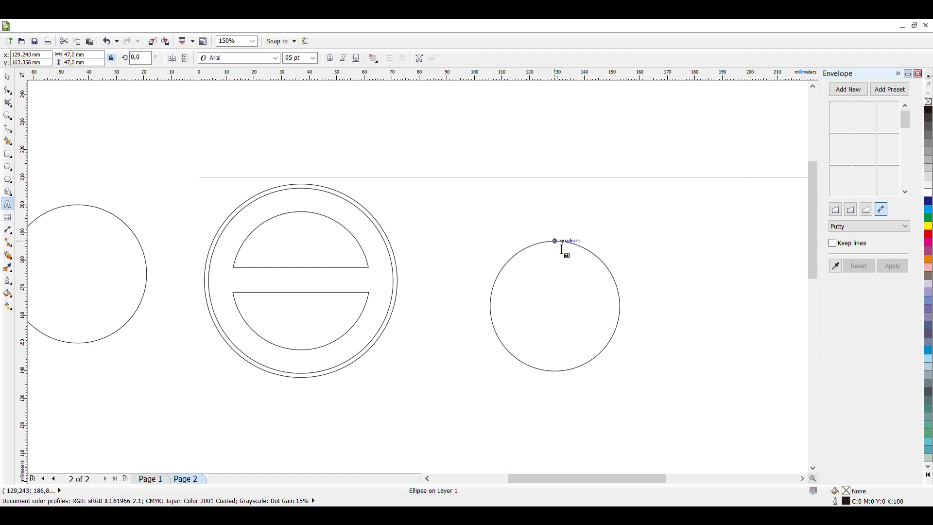
{"action": "left_click", "coordinate": [556, 243]}
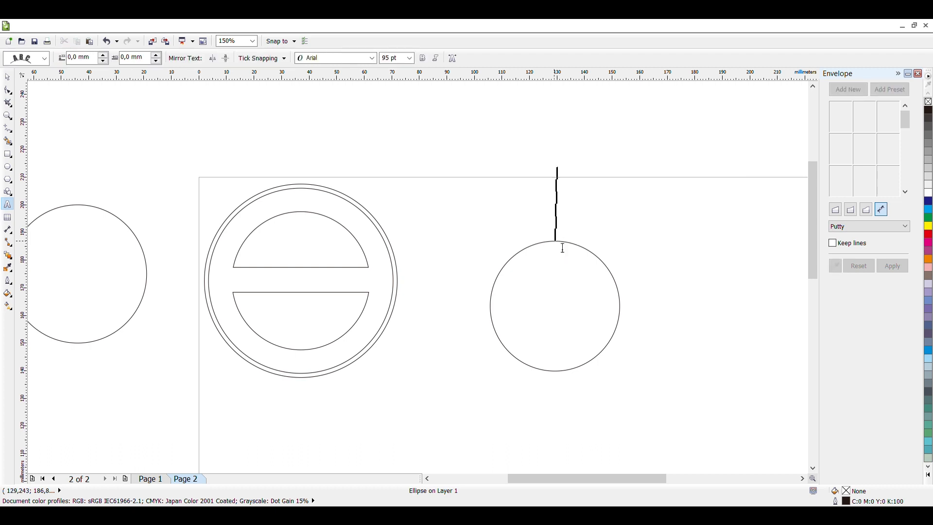
{"action": "left_click", "coordinate": [407, 61]}
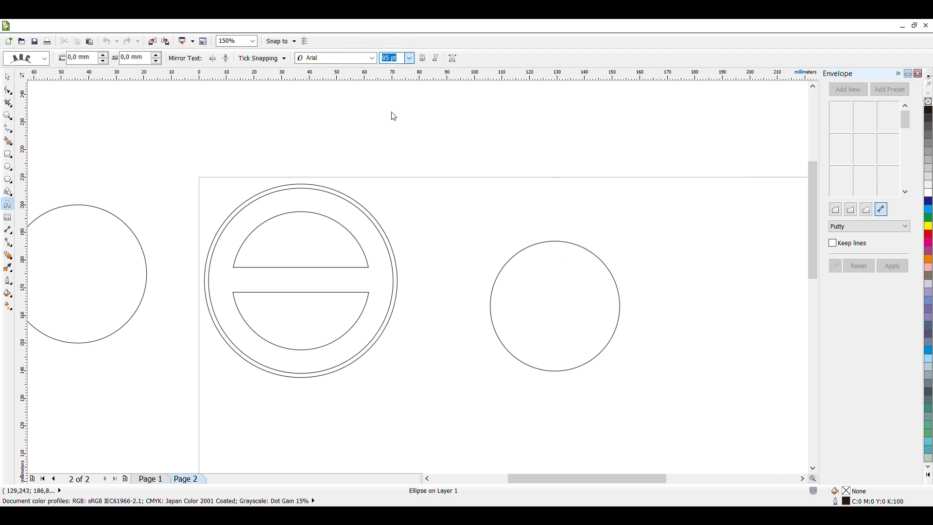
{"action": "type", "text": "10"}
{"action": "key", "text": "Return"}
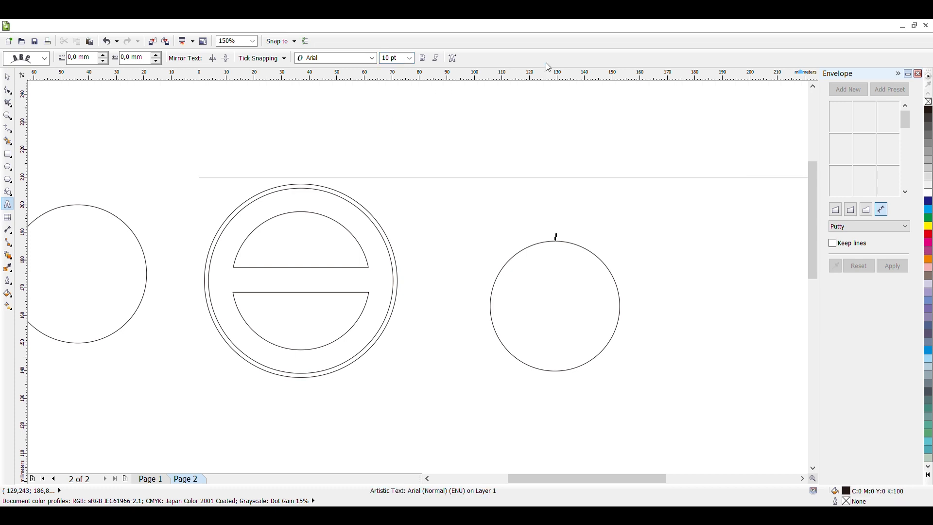
{"action": "type", "text": "SEKOLAH TINGGI IL"}
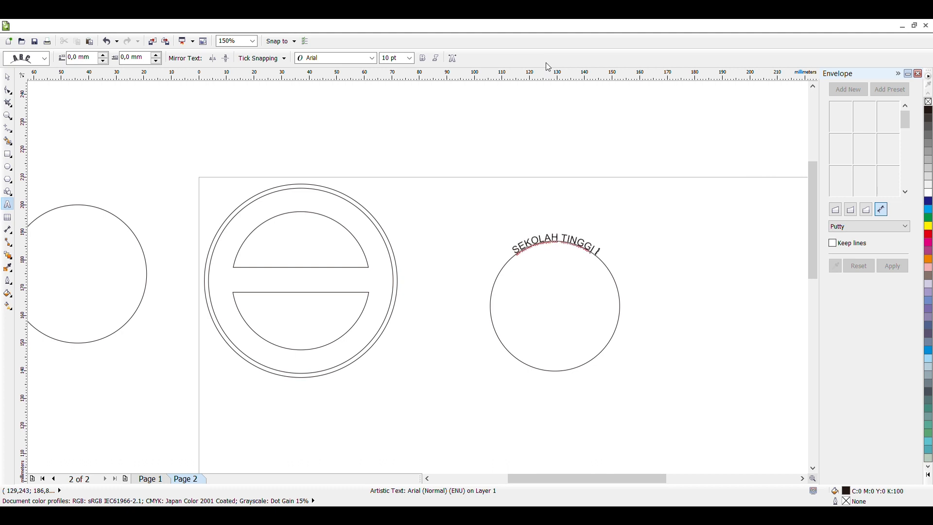
{"action": "type", "text": "MU MANAJEMEN"}
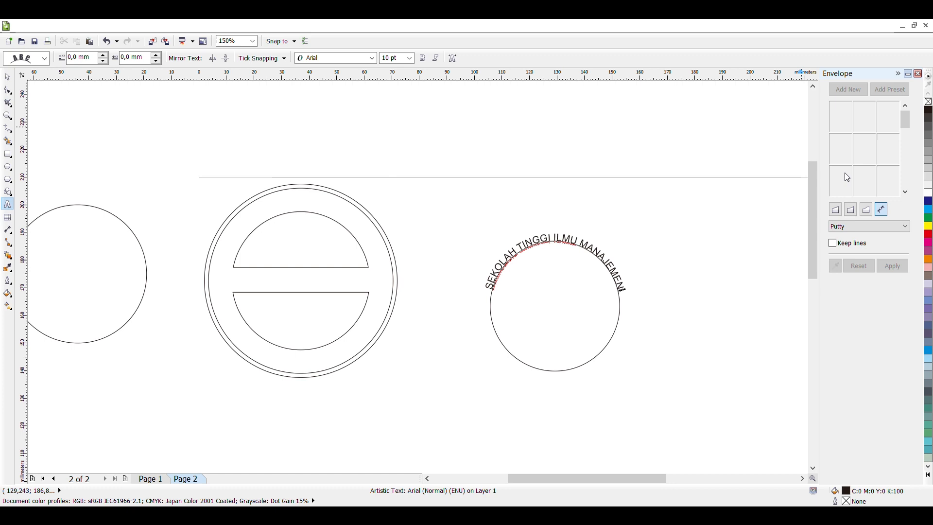
{"action": "key", "text": "Escape"}
- Make the whole curved text bold and change its font to Arial Black
{"action": "left_click_drag", "start_coordinate": [631, 296], "coordinate": [465, 294]}
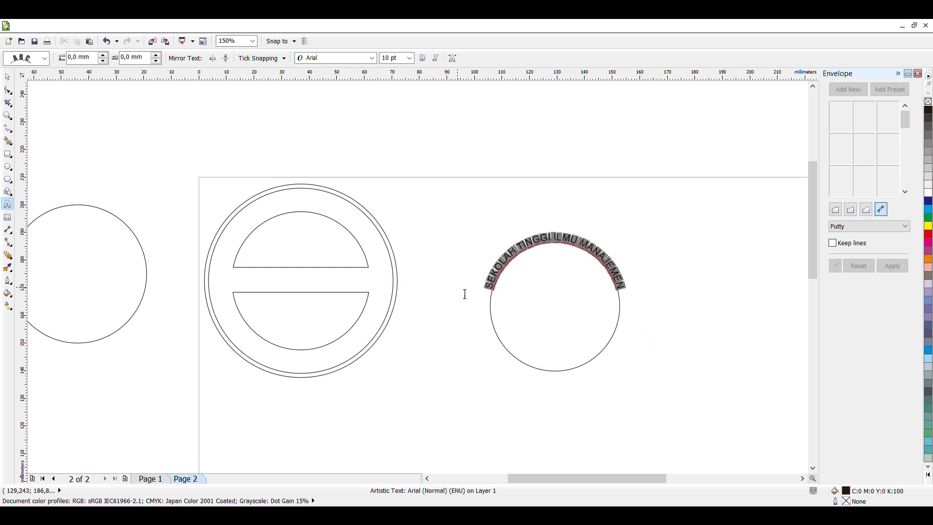
{"action": "left_click", "coordinate": [423, 58]}
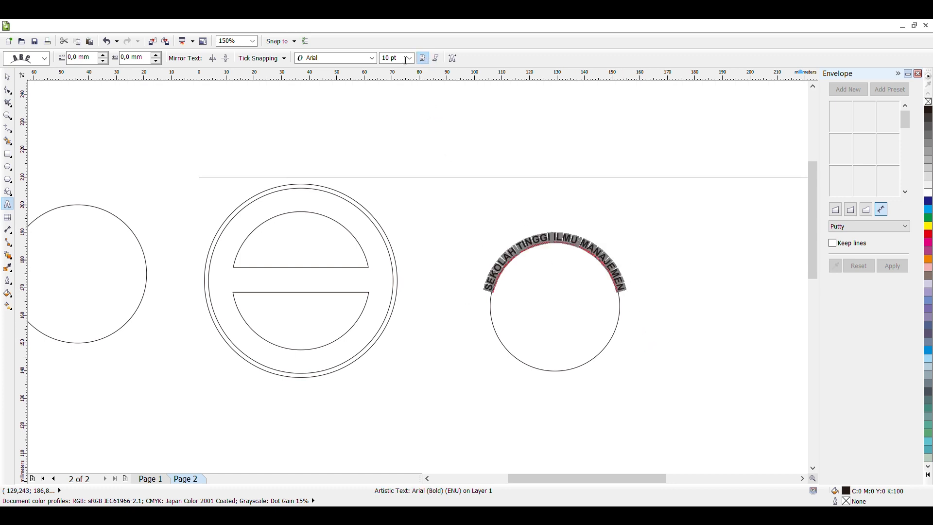
{"action": "left_click", "coordinate": [362, 58]}
{"action": "key", "text": "Down"}
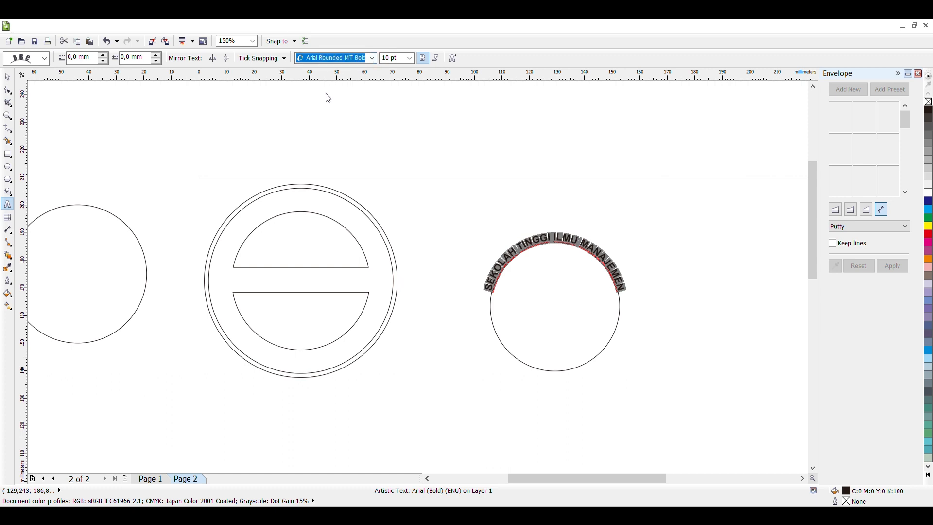
{"action": "key", "text": "Return"}
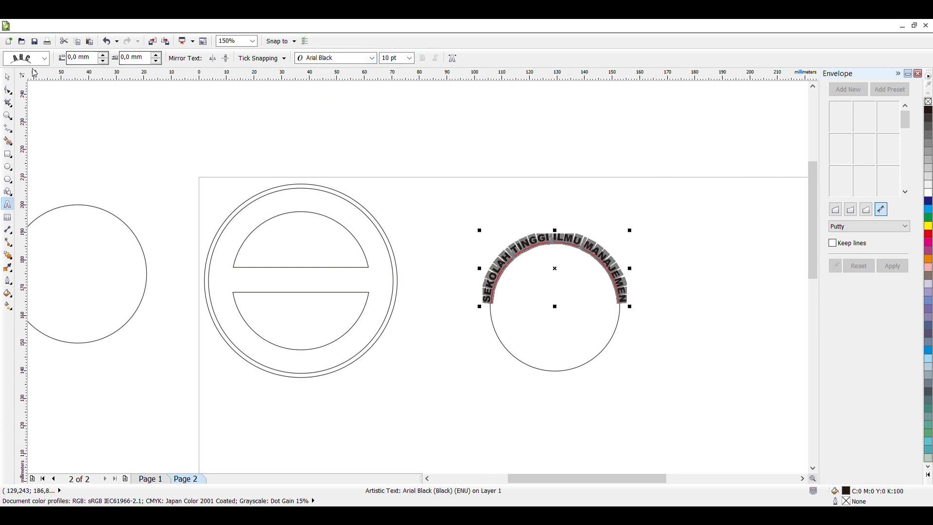
{"action": "left_click", "coordinate": [10, 79]}
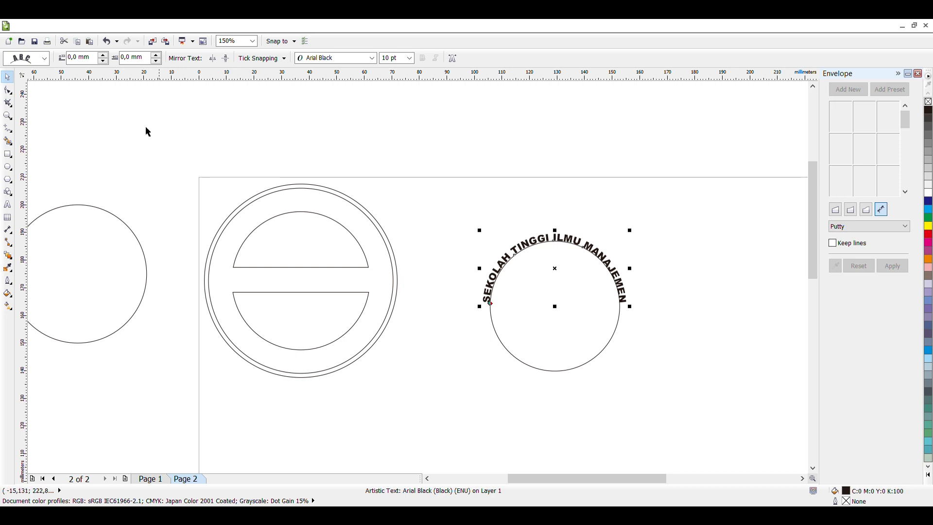
- Offset the curved text about 2 mm outward from the 47 mm circle and deselect it
{"action": "left_click", "coordinate": [9, 115]}
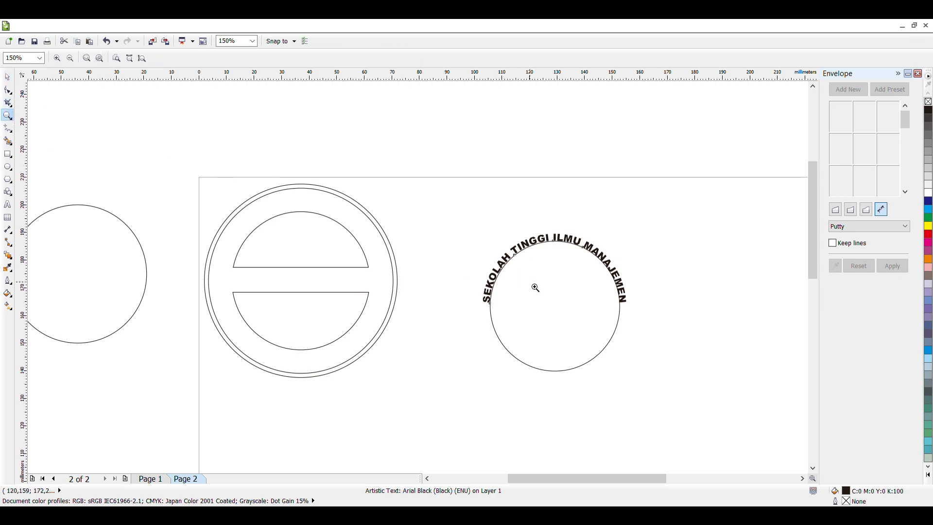
{"action": "left_click", "coordinate": [535, 285]}
{"action": "left_click", "coordinate": [7, 77]}
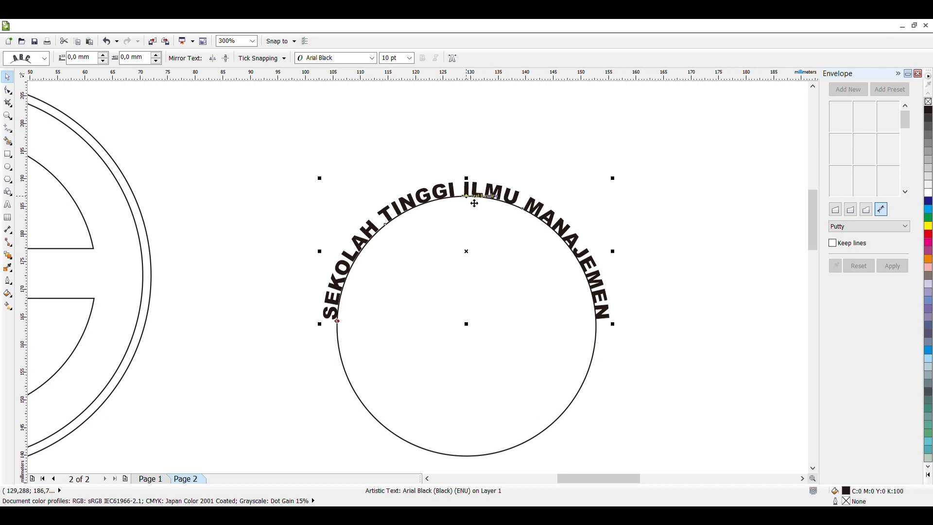
{"action": "left_click_drag", "start_coordinate": [476, 202], "coordinate": [478, 192]}
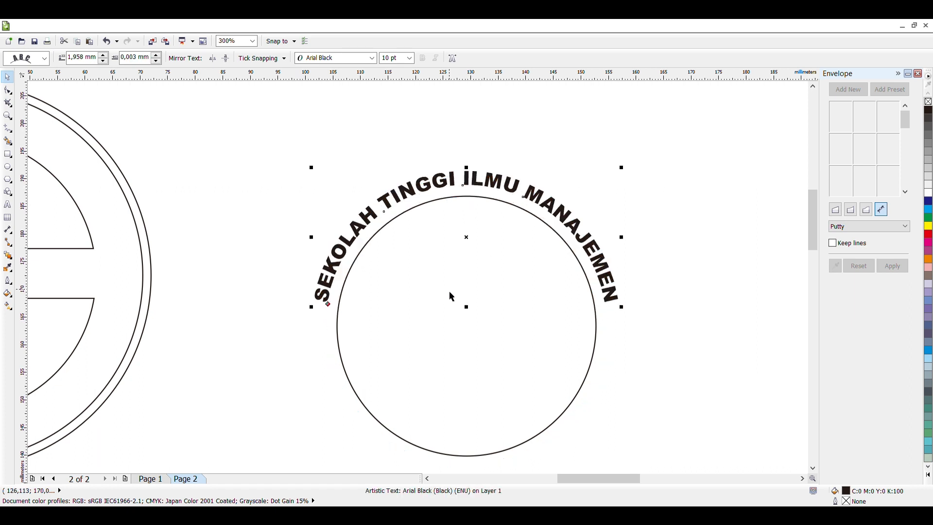
{"action": "left_click", "coordinate": [738, 292]}
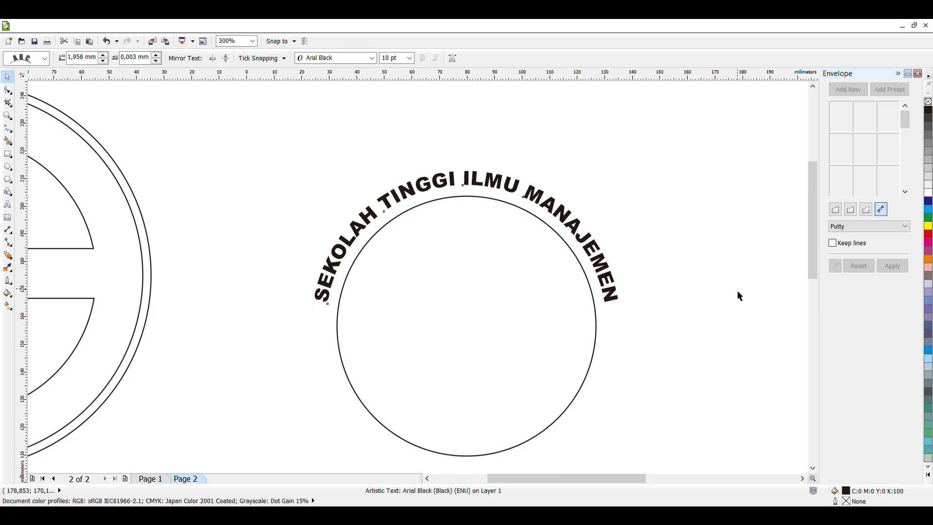
{"action": "scroll", "coordinate": [740, 296], "scroll_direction": "down", "scroll_amount": 1}
{"action": "left_click", "coordinate": [644, 272]}
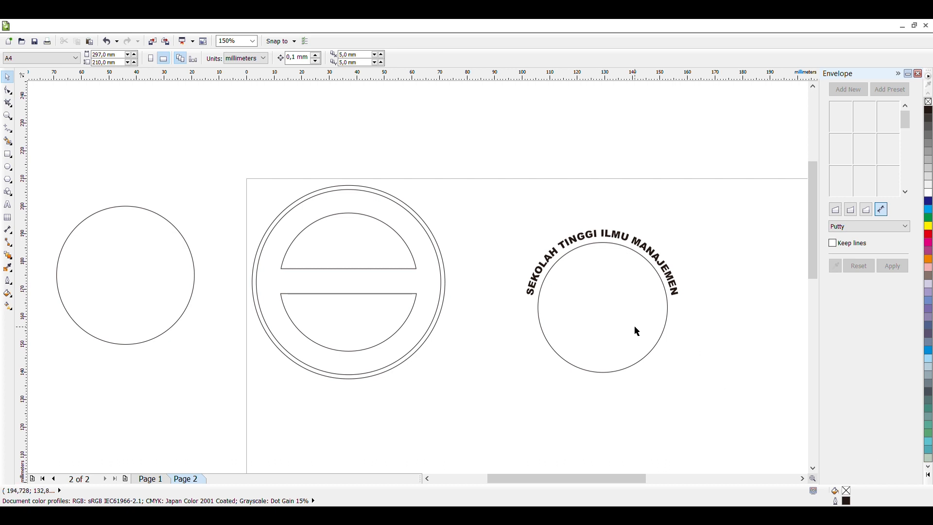
- Break the curved text apart from the 47 mm circle and move the circle away from it to the lower right
{"action": "left_click", "coordinate": [619, 317]}
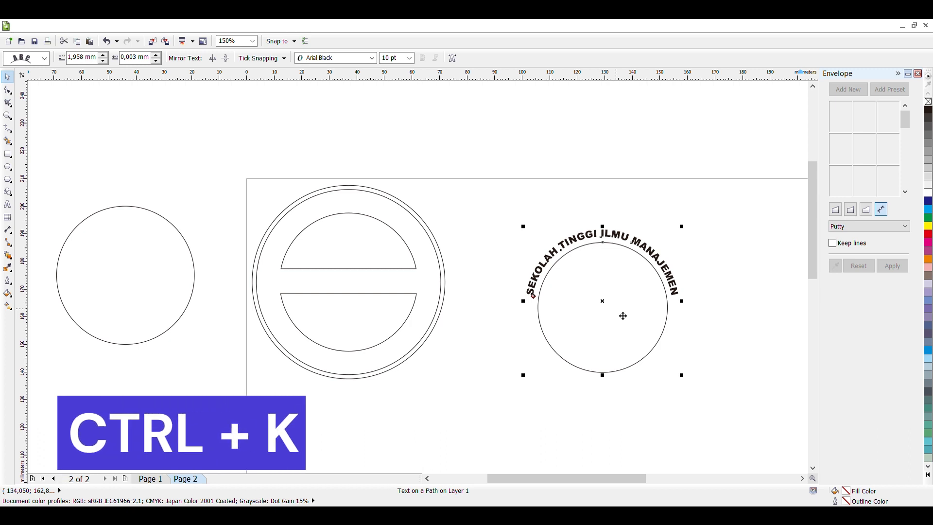
{"action": "key", "text": "ctrl+k"}
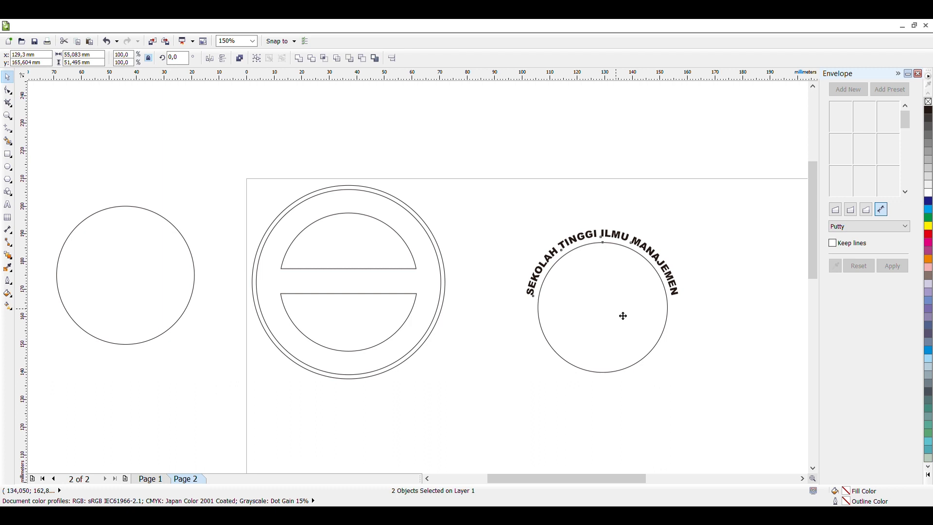
{"action": "mouse_move", "coordinate": [623, 316]}
{"action": "left_mouse_down"}
{"action": "mouse_move", "coordinate": [612, 346]}
{"action": "mouse_move", "coordinate": [630, 300]}
{"action": "left_mouse_up"}
{"action": "left_click", "coordinate": [627, 310]}
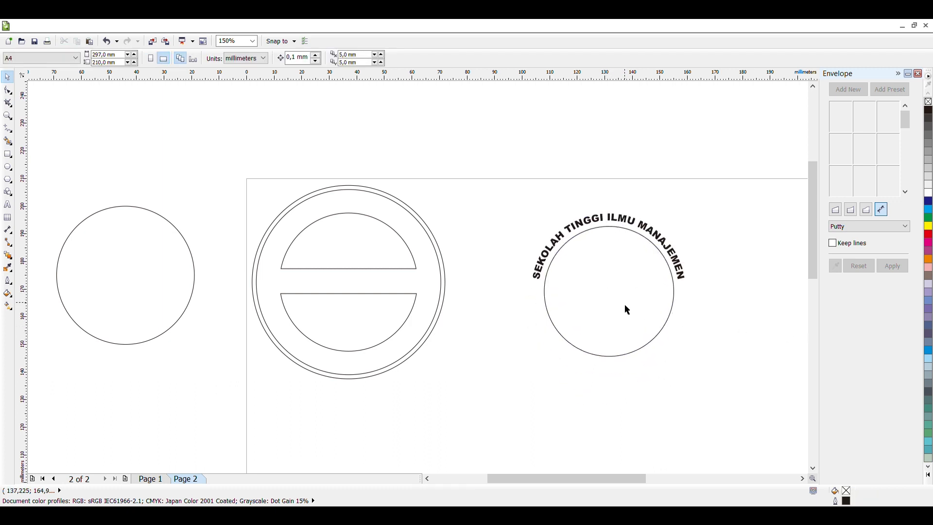
{"action": "left_click", "coordinate": [630, 309]}
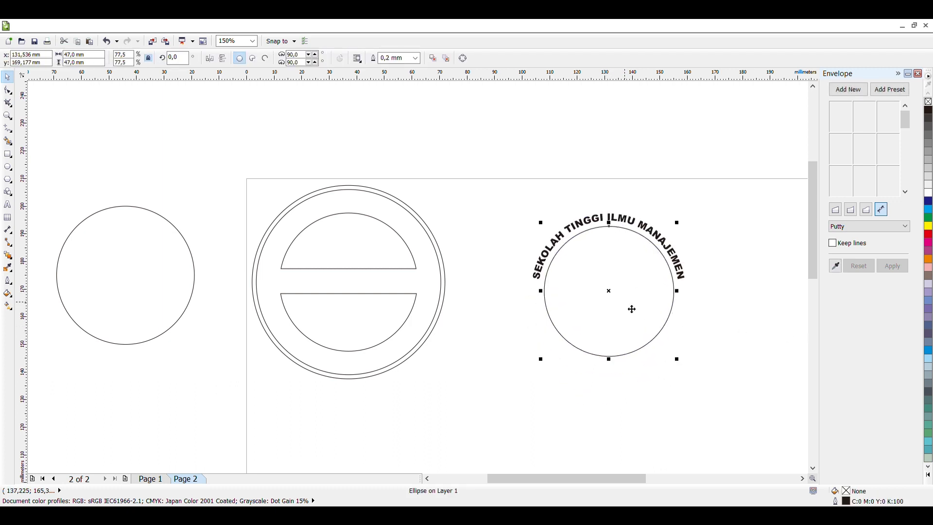
{"action": "left_click_drag", "start_coordinate": [629, 298], "coordinate": [719, 400]}
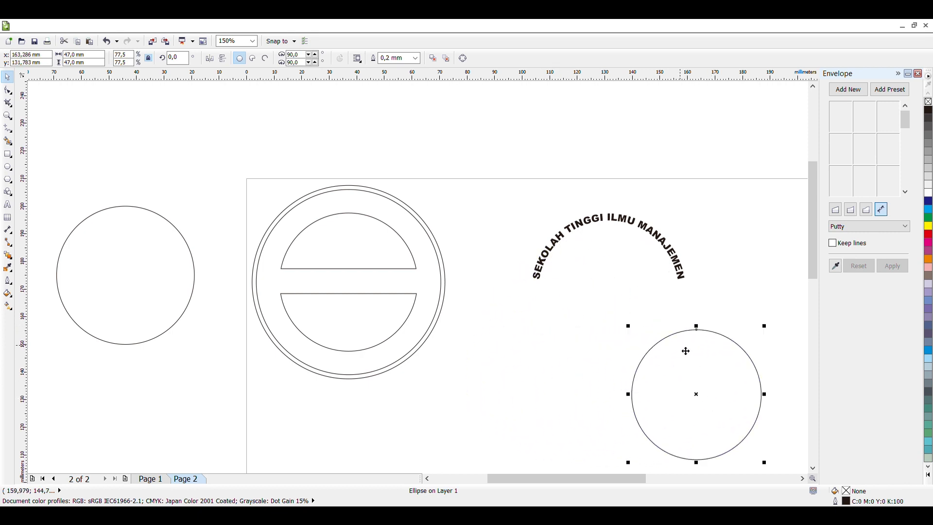
- Move the detached curved text up and left, and place the 47 mm circle just below it
{"action": "left_click", "coordinate": [615, 222]}
{"action": "left_click_drag", "start_coordinate": [622, 227], "coordinate": [586, 198]}
{"action": "left_click", "coordinate": [702, 394]}
{"action": "left_click_drag", "start_coordinate": [702, 393], "coordinate": [607, 363]}
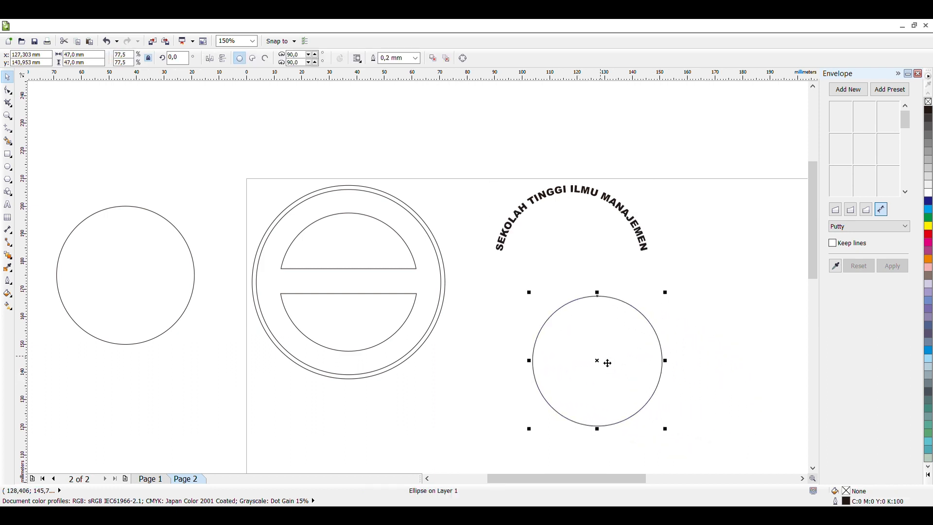
- Check the reference logo on Page 1 and add the text "STIM SUKMA MEDAN" in 10 pt Arial along the 47 mm circle on Page 2
{"action": "left_click", "coordinate": [154, 478]}
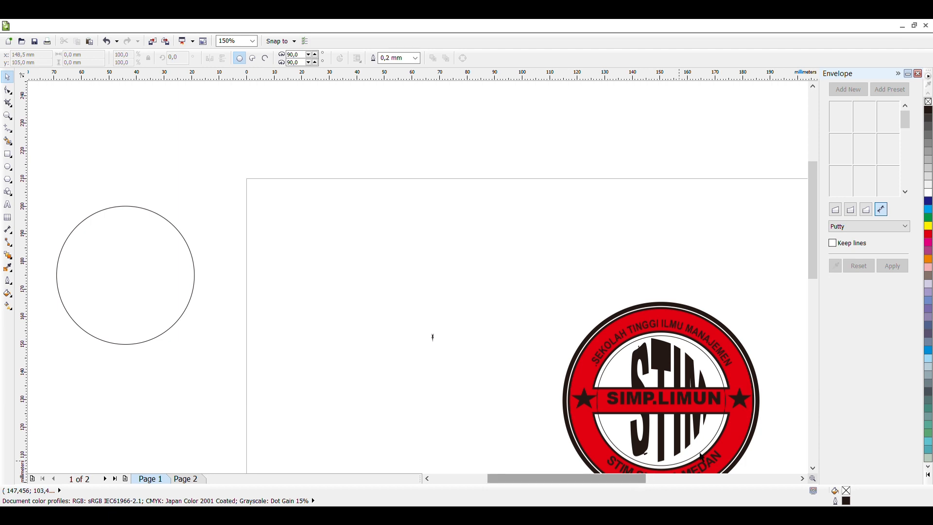
{"action": "scroll", "coordinate": [819, 284], "scroll_direction": "down", "scroll_amount": 3}
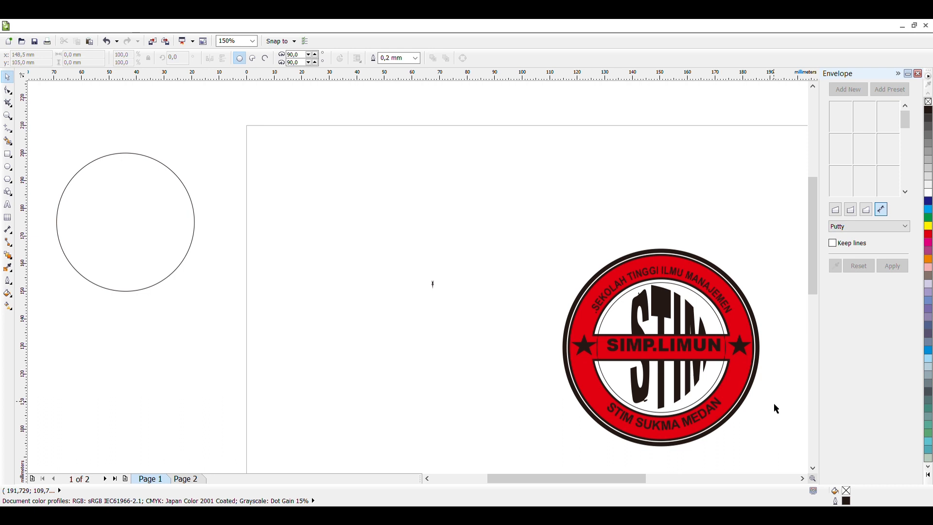
{"action": "left_click", "coordinate": [186, 478]}
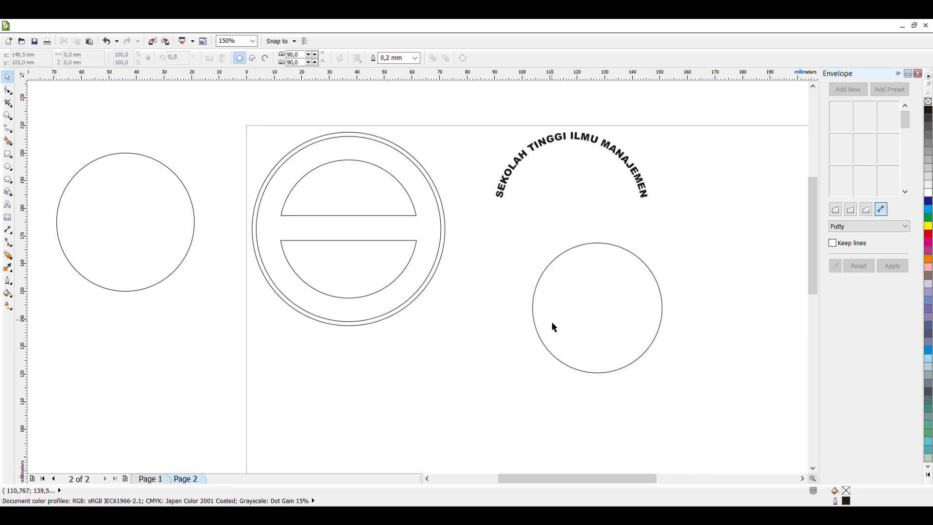
{"action": "left_click", "coordinate": [9, 205]}
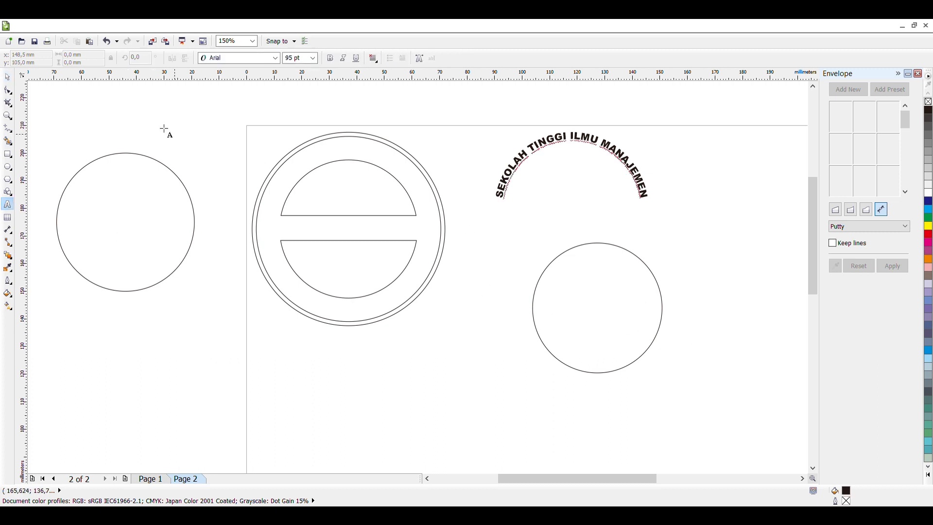
{"action": "left_click", "coordinate": [8, 76]}
{"action": "left_click", "coordinate": [570, 324]}
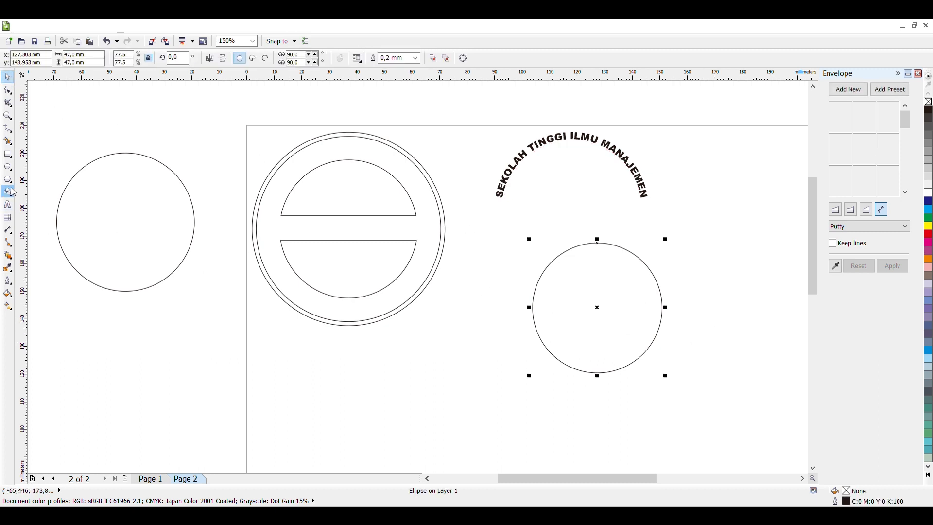
{"action": "left_click", "coordinate": [11, 204]}
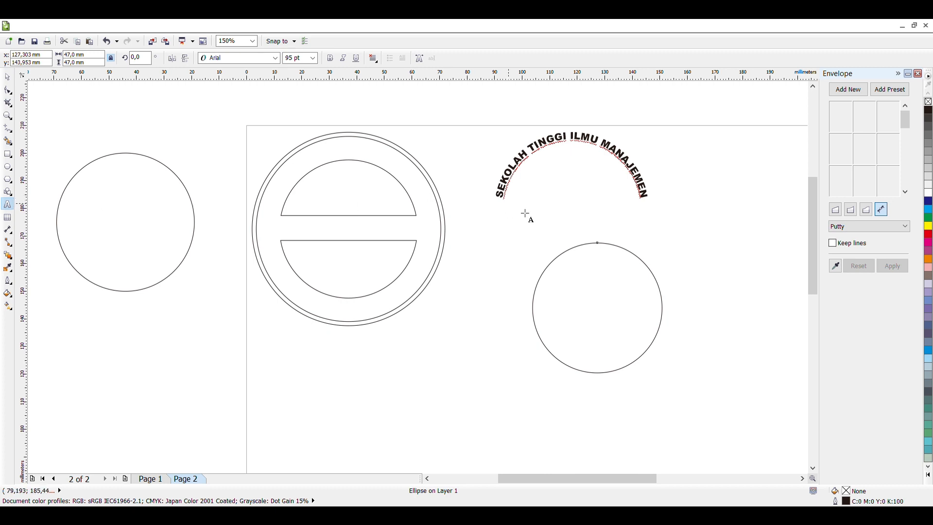
{"action": "left_click", "coordinate": [601, 248]}
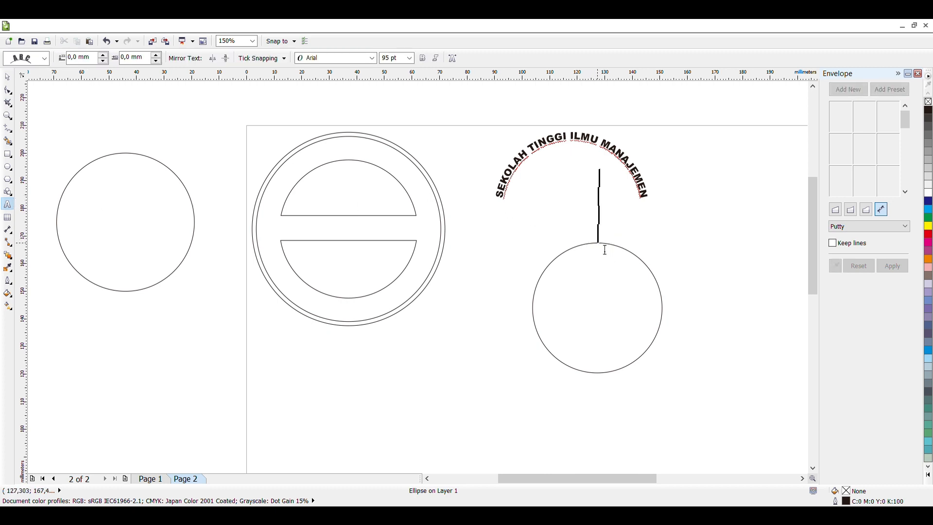
{"action": "left_click", "coordinate": [412, 59]}
{"action": "type", "text": "10"}
{"action": "key", "text": "Return"}
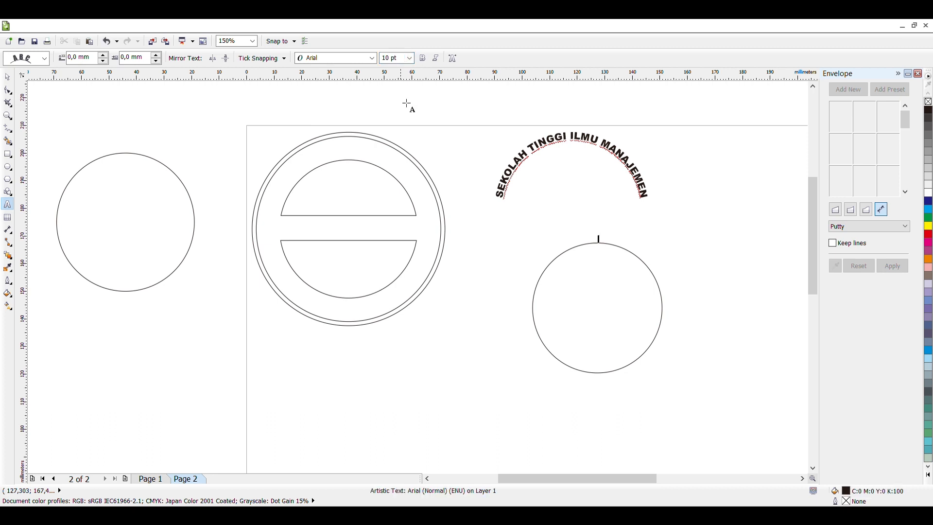
{"action": "type", "text": "S"}
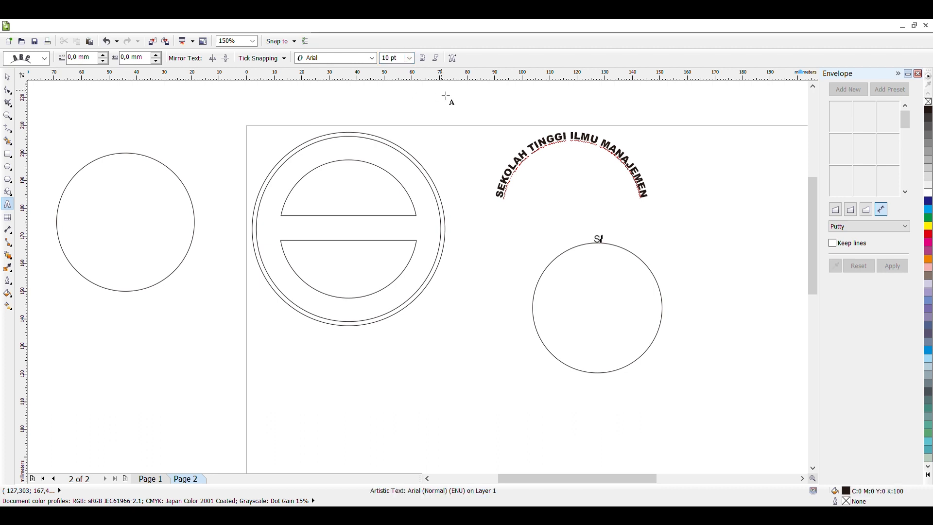
{"action": "type", "text": "TIM SUKMA"}
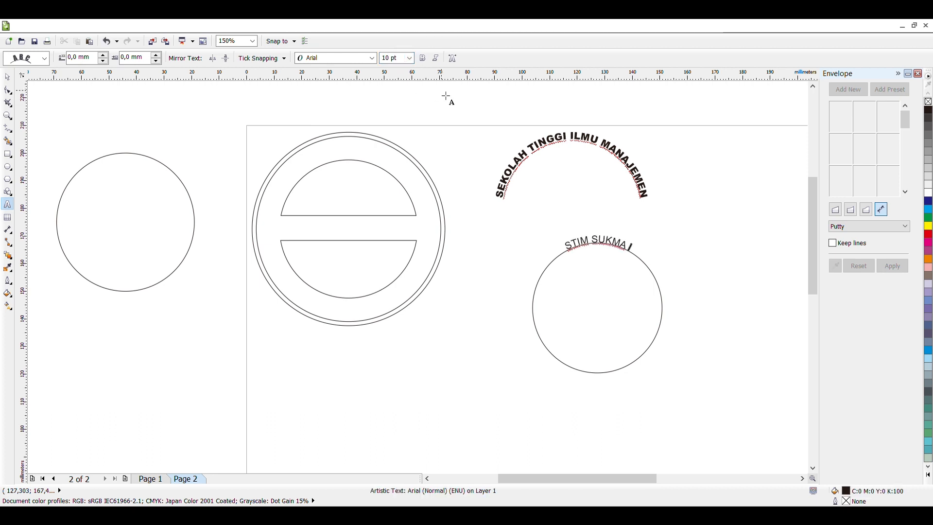
{"action": "type", "text": " MEDAN"}
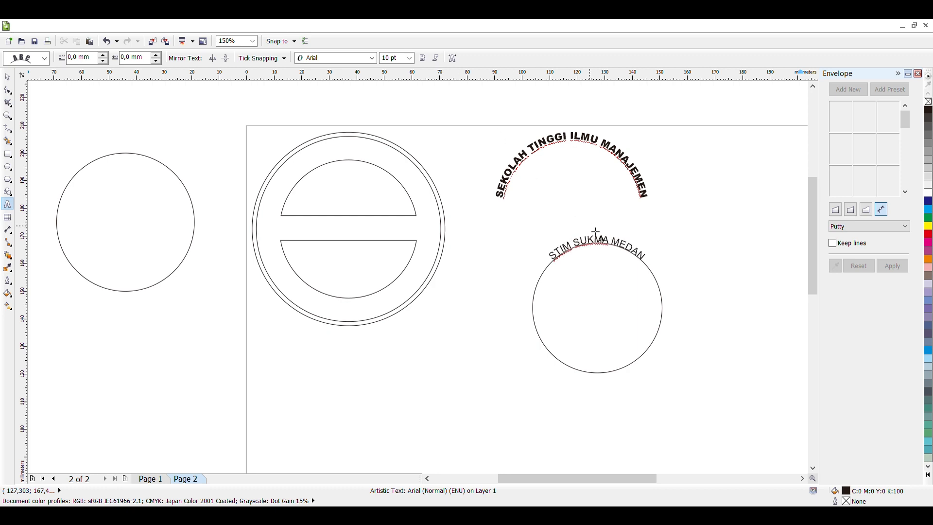
{"action": "key", "text": "Escape"}
- Make the "STIM SUKMA MEDAN" text bold, change its font to Arial Black, and deselect it
{"action": "left_click_drag", "start_coordinate": [654, 267], "coordinate": [543, 265]}
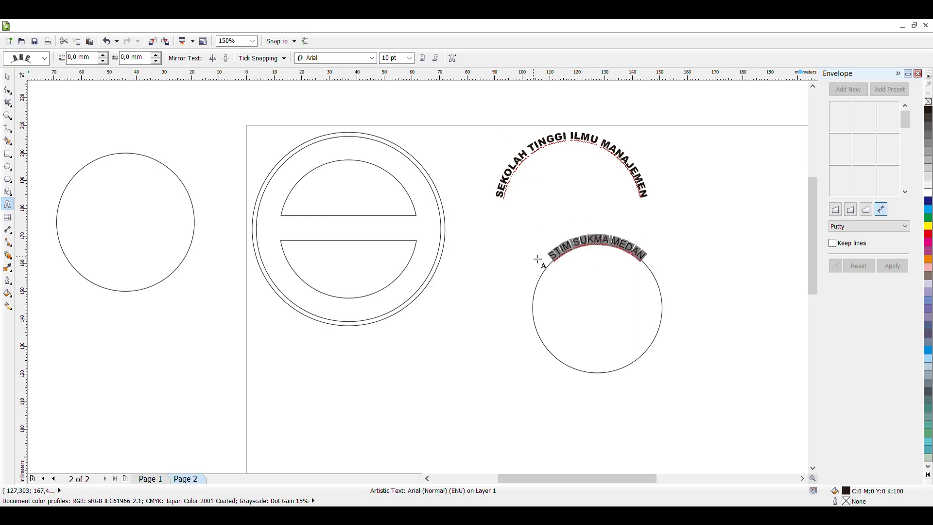
{"action": "left_click", "coordinate": [424, 58]}
{"action": "left_click", "coordinate": [340, 57]}
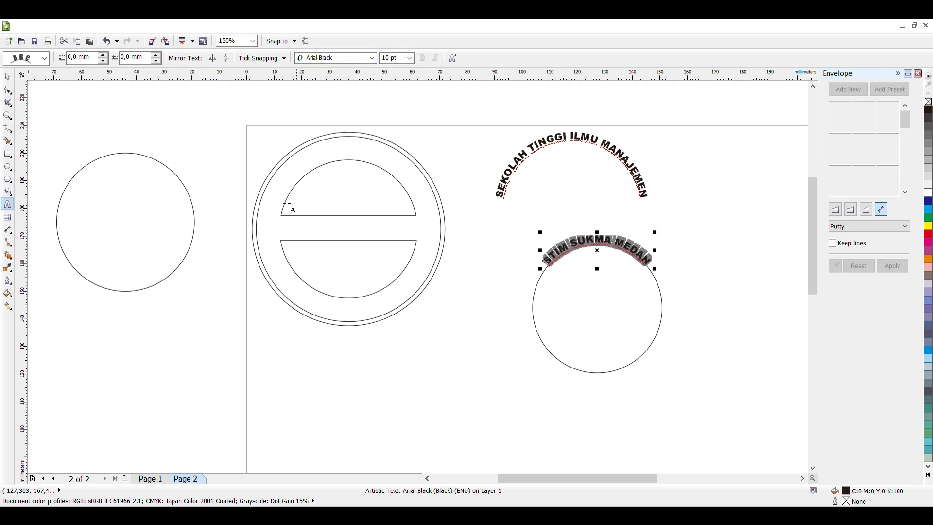
{"action": "left_click", "coordinate": [7, 77]}
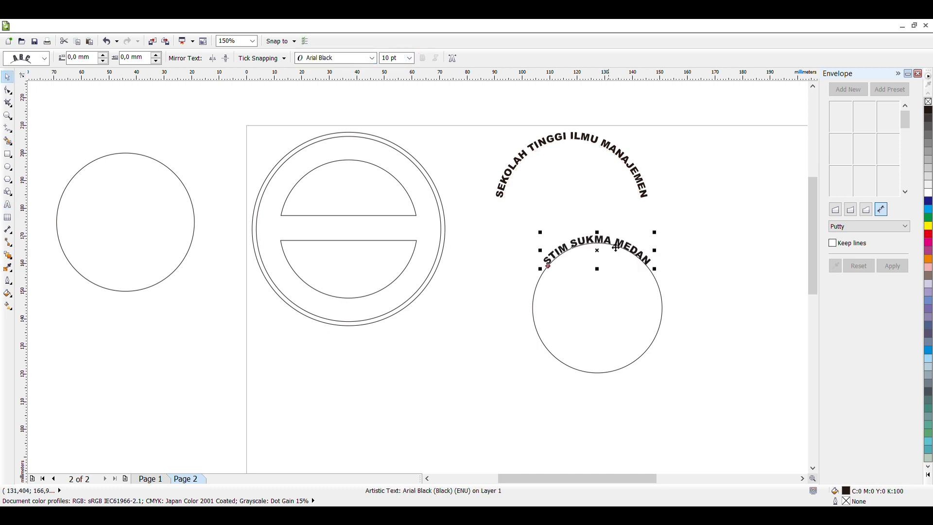
{"action": "key", "text": "Escape"}
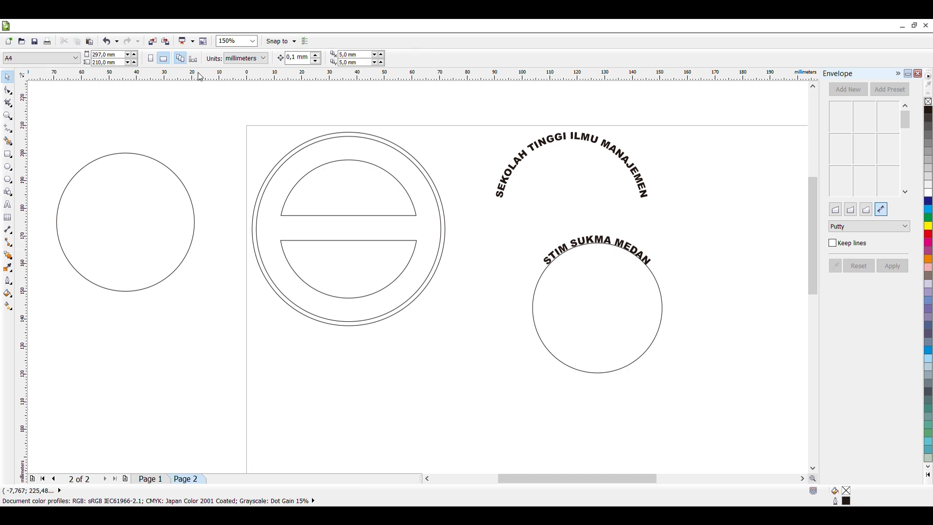
- Mirror the "STIM SUKMA MEDAN" text both horizontally and vertically on its circle
{"action": "left_click", "coordinate": [608, 244]}
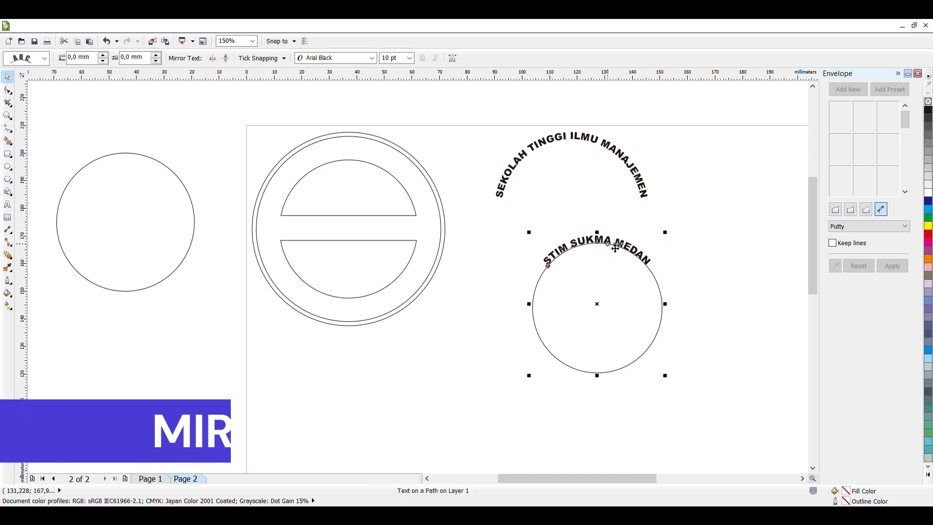
{"action": "left_click", "coordinate": [212, 61]}
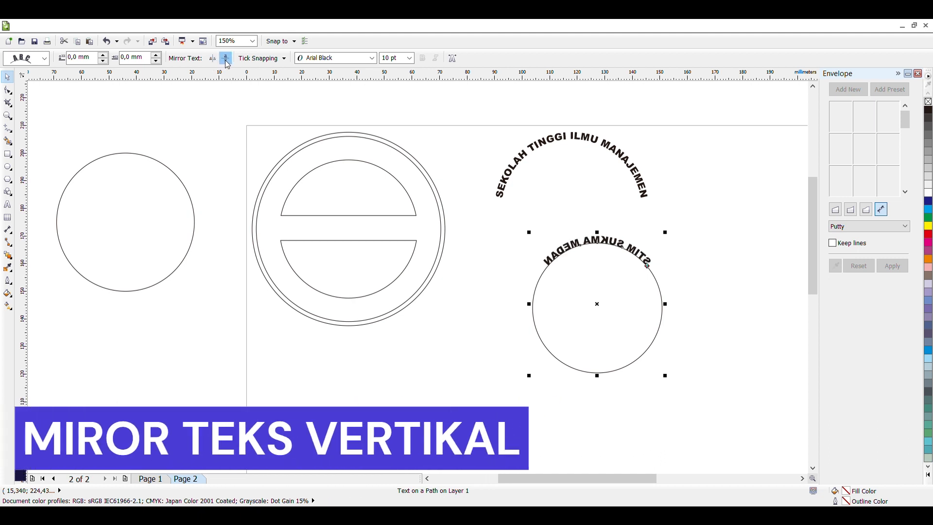
{"action": "left_click", "coordinate": [226, 61]}
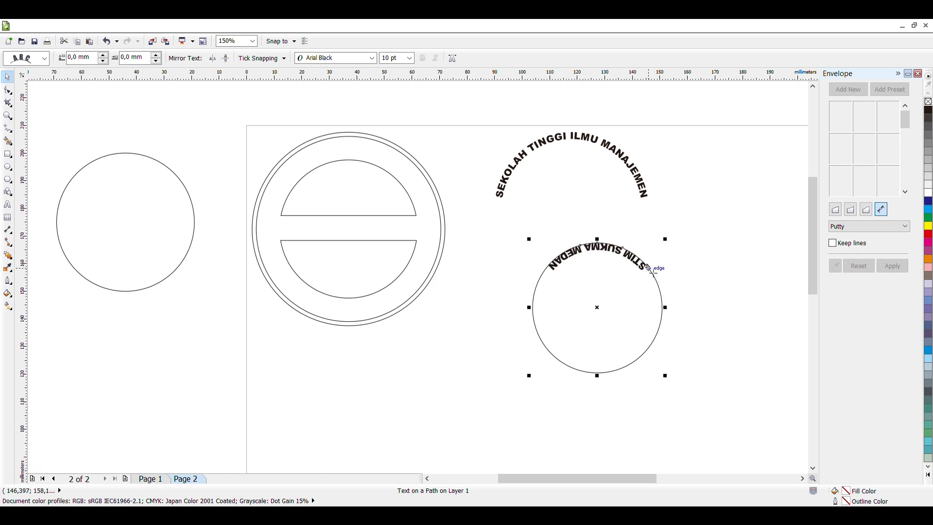
- Shift the mirrored text to the outer bottom arc of the 47 mm circle, offset about 6.35 mm, and deselect it
{"action": "left_click", "coordinate": [7, 116]}
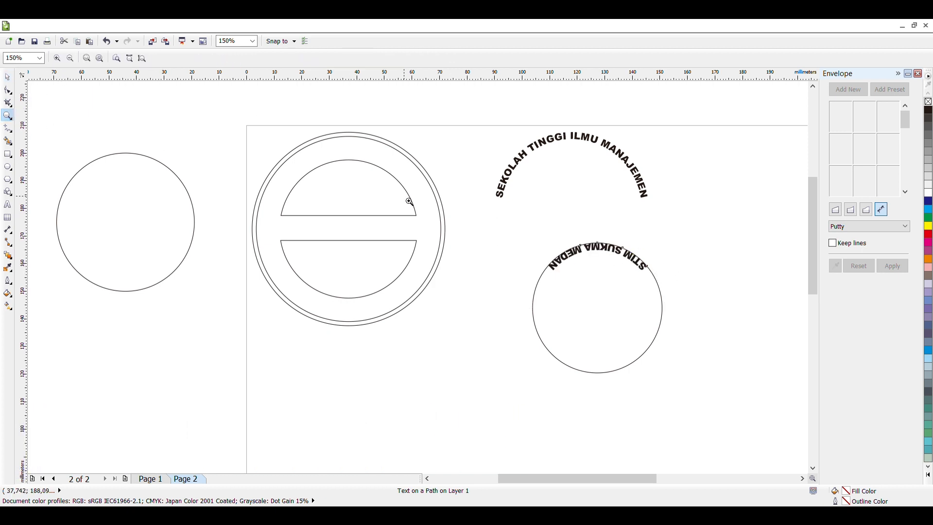
{"action": "left_click", "coordinate": [592, 281]}
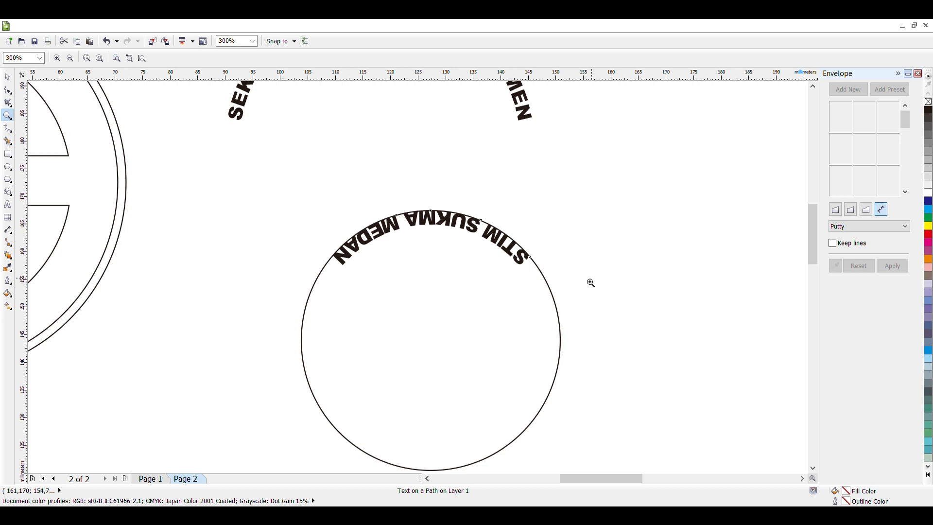
{"action": "left_click", "coordinate": [8, 77]}
{"action": "left_click", "coordinate": [529, 256]}
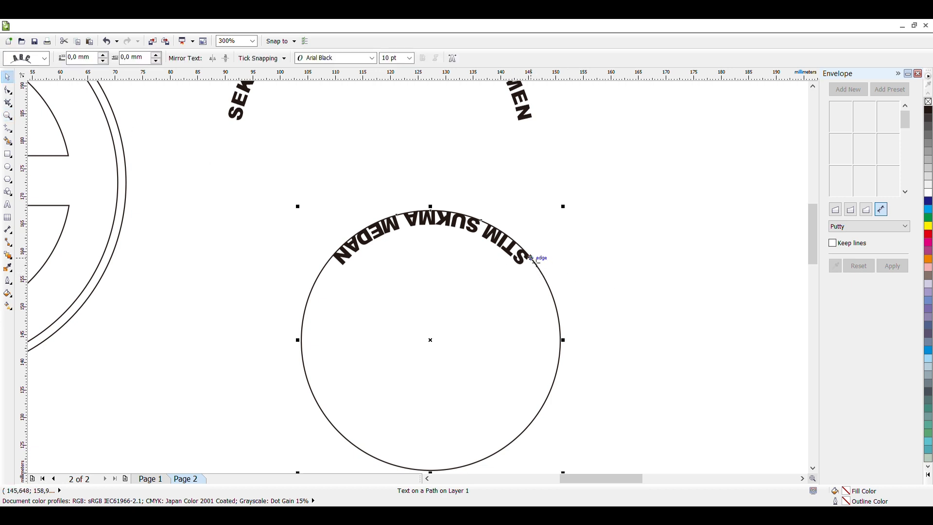
{"action": "left_click_drag", "start_coordinate": [532, 259], "coordinate": [340, 467]}
{"action": "scroll", "coordinate": [813, 245], "scroll_direction": "down", "scroll_amount": 3}
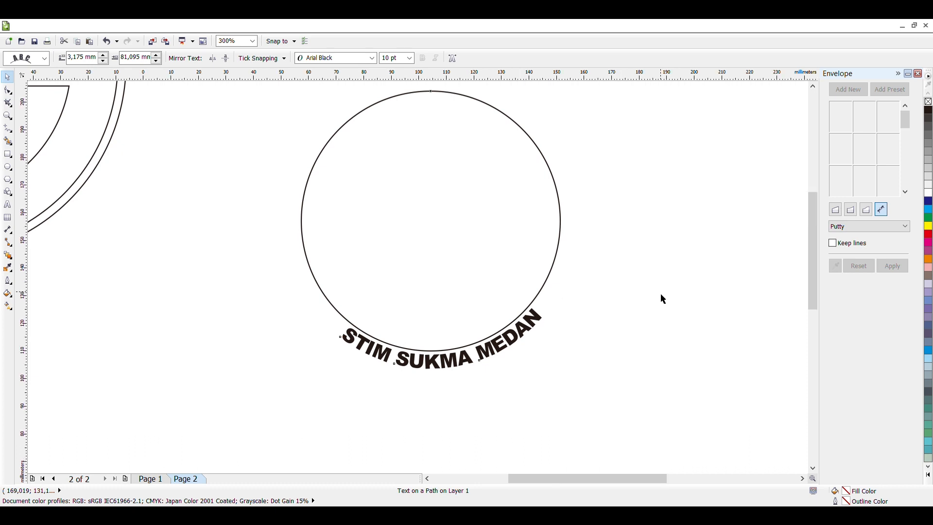
{"action": "scroll", "coordinate": [557, 292], "scroll_direction": "down", "scroll_amount": 2}
{"action": "left_click_drag", "start_coordinate": [452, 320], "coordinate": [453, 328]}
{"action": "left_click", "coordinate": [569, 414]}
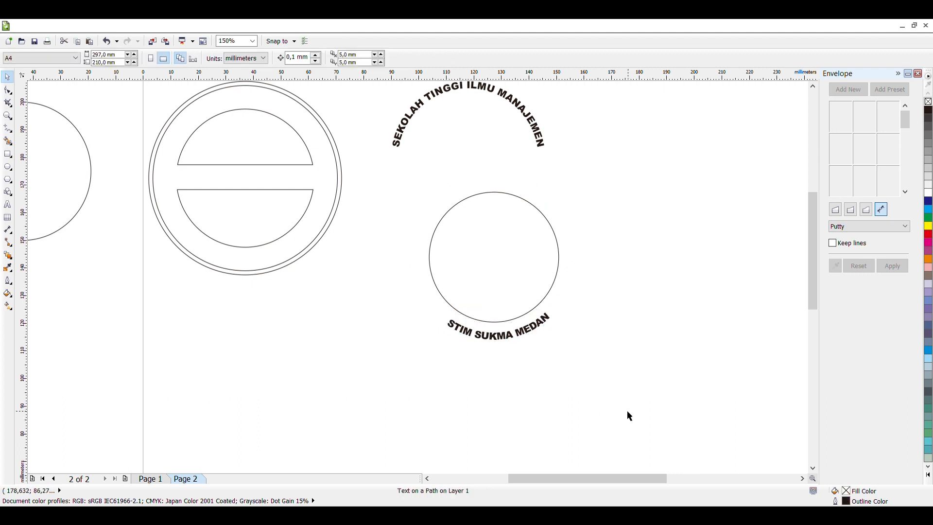
- Try the circle with the "STIM SUKMA MEDAN" text inside the banded ring to check the fit, and move it back out
{"action": "left_click", "coordinate": [509, 254]}
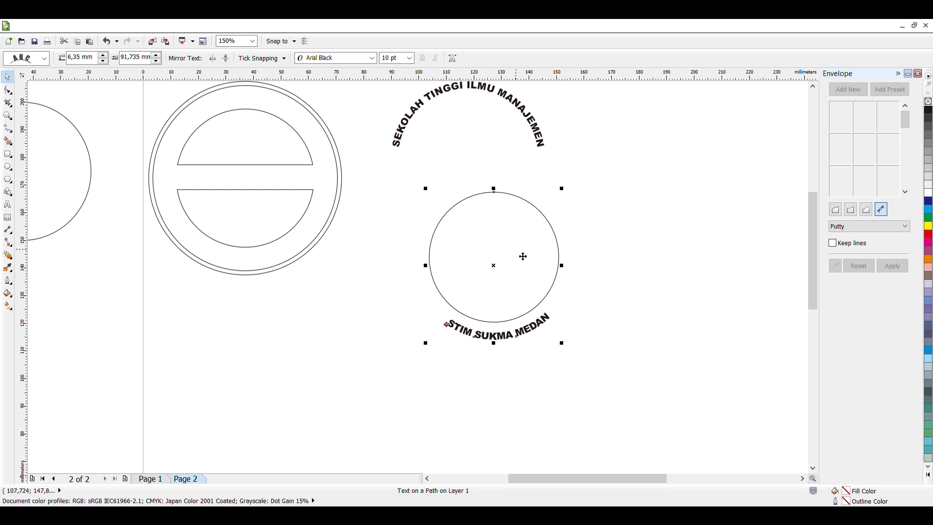
{"action": "left_click_drag", "start_coordinate": [495, 254], "coordinate": [269, 174]}
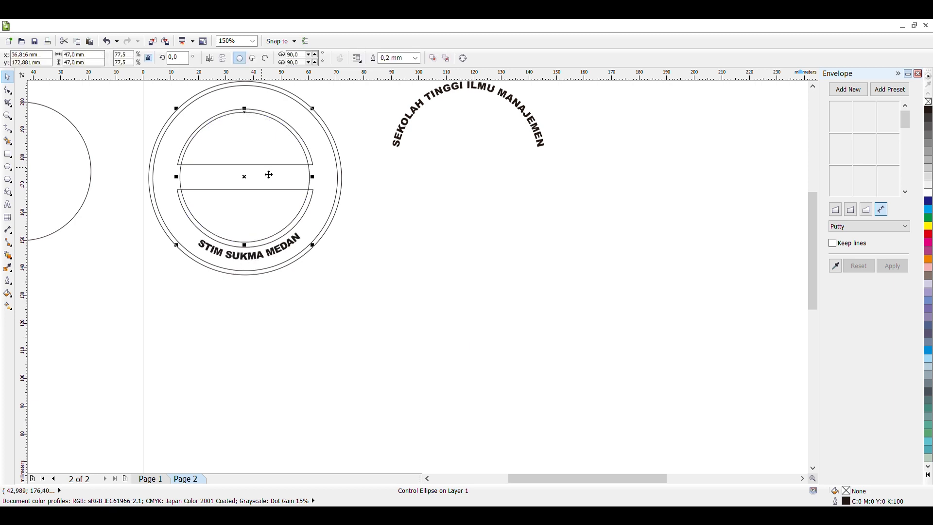
{"action": "left_click", "coordinate": [505, 280]}
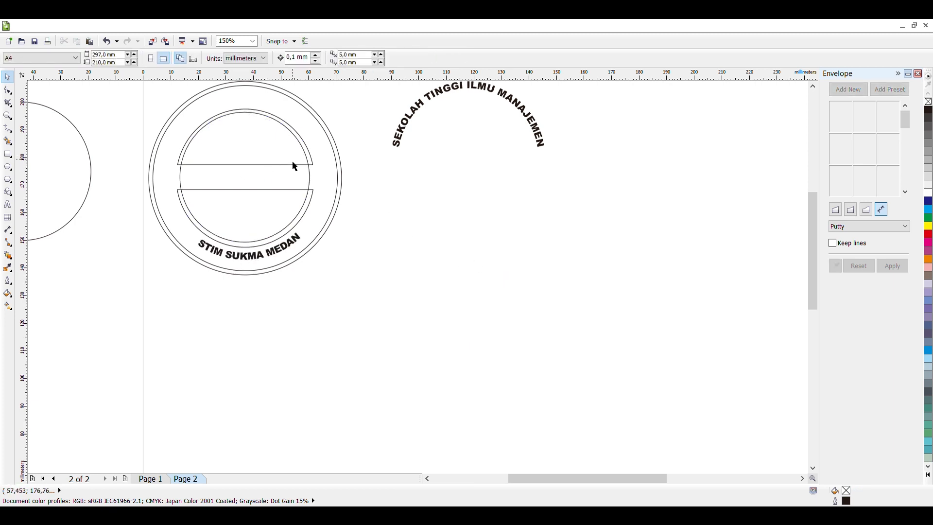
{"action": "left_click", "coordinate": [271, 152]}
{"action": "left_click_drag", "start_coordinate": [271, 152], "coordinate": [521, 263]}
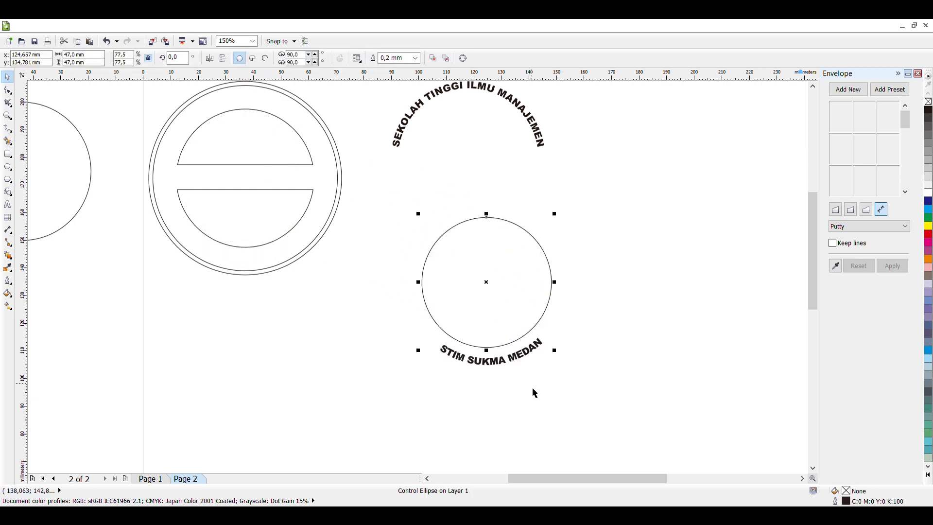
- Try shifting the "STIM SUKMA MEDAN" text along the lower arc and closer to the circle, offset about 4.49 mm, and deselect it
{"action": "left_click", "coordinate": [468, 360]}
{"action": "left_click", "coordinate": [465, 362]}
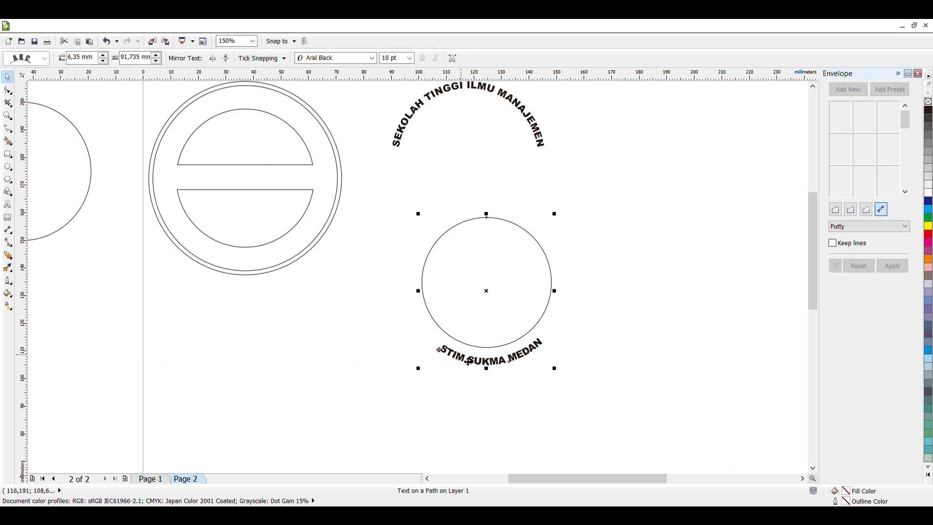
{"action": "left_click", "coordinate": [7, 116]}
{"action": "left_click_drag", "start_coordinate": [515, 327], "coordinate": [518, 331]}
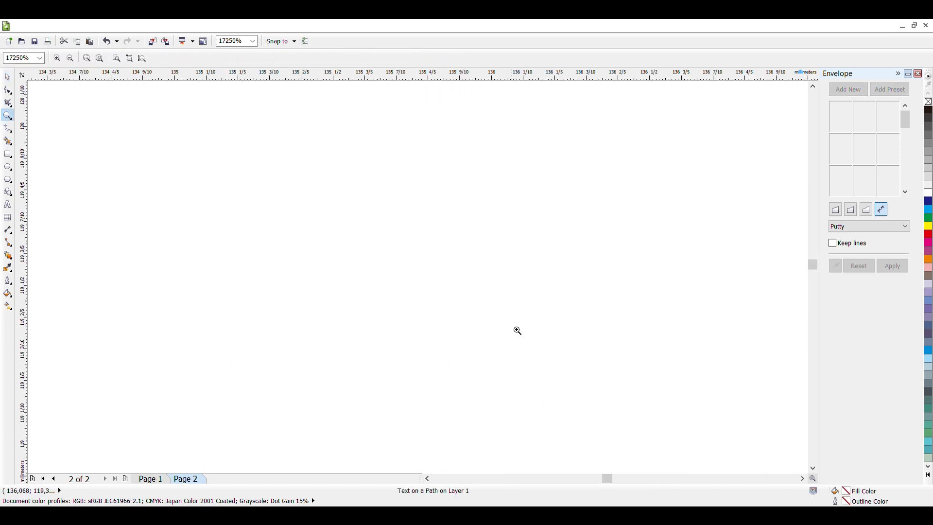
{"action": "scroll", "coordinate": [691, 421], "scroll_direction": "down", "scroll_amount": 9}
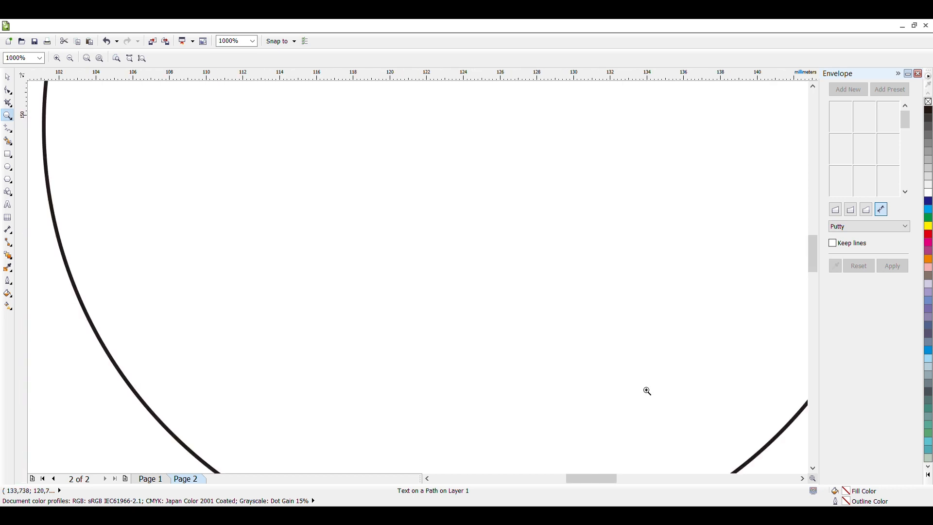
{"action": "scroll", "coordinate": [648, 390], "scroll_direction": "down", "scroll_amount": 3}
{"action": "scroll", "coordinate": [648, 377], "scroll_direction": "up", "scroll_amount": 2}
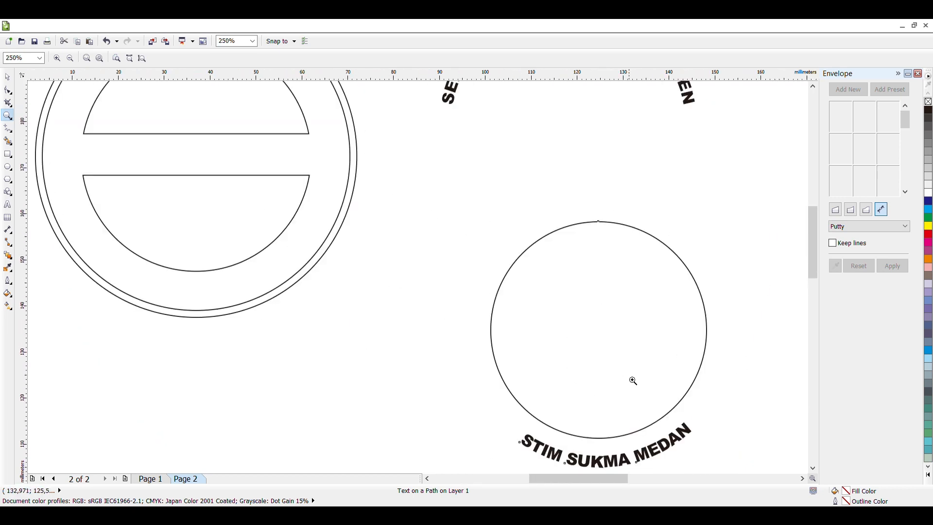
{"action": "left_click", "coordinate": [7, 77]}
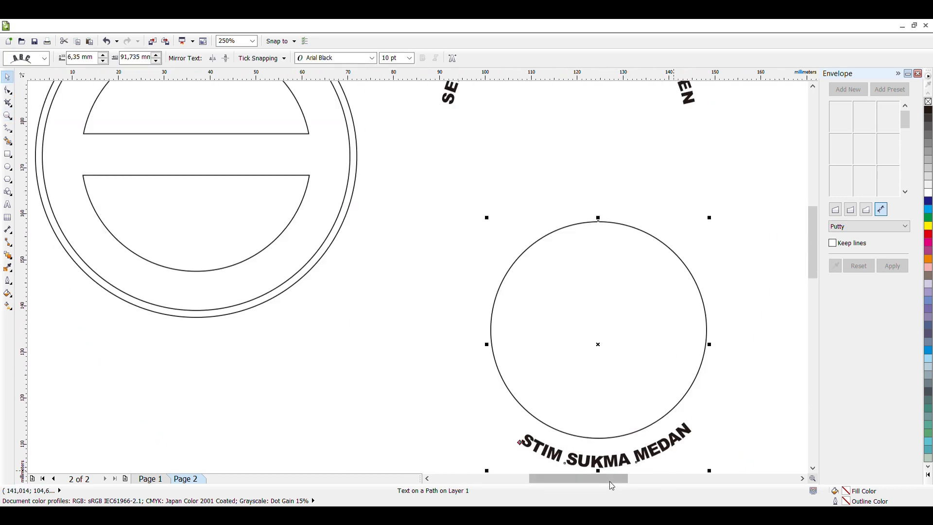
{"action": "left_click_drag", "start_coordinate": [611, 481], "coordinate": [626, 485]}
{"action": "scroll", "coordinate": [813, 287], "scroll_direction": "down", "scroll_amount": 3}
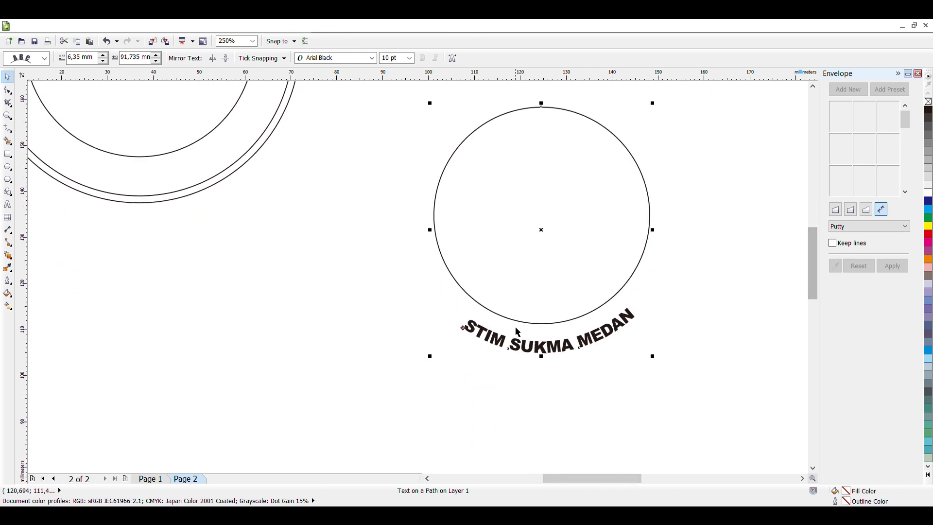
{"action": "mouse_move", "coordinate": [462, 328]}
{"action": "left_mouse_down"}
{"action": "mouse_move", "coordinate": [489, 311]}
{"action": "mouse_move", "coordinate": [478, 326]}
{"action": "left_mouse_up"}
{"action": "left_click", "coordinate": [585, 398]}
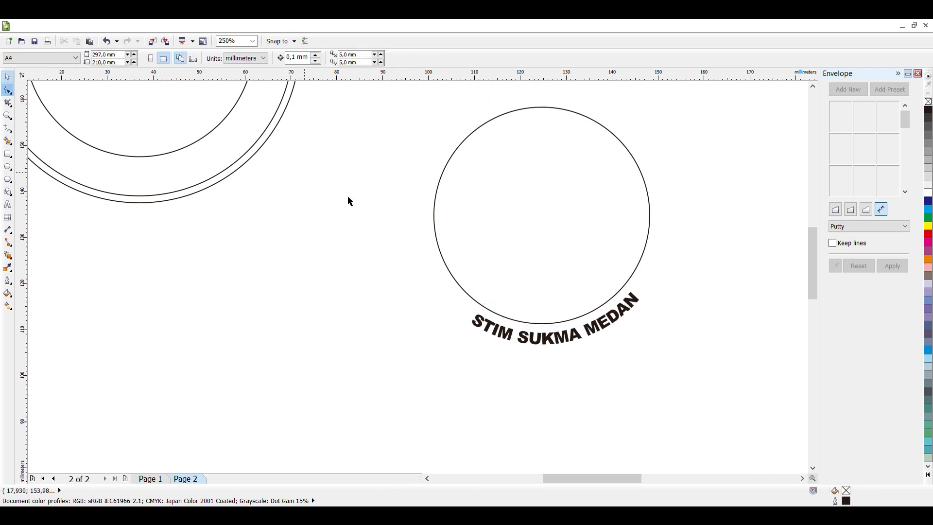
- Move the 47 mm circle with its "STIM SUKMA MEDAN" text slightly aside, to about X 128.5 mm, Y 135.6 mm
{"action": "scroll", "coordinate": [622, 362], "scroll_direction": "up", "scroll_amount": 1}
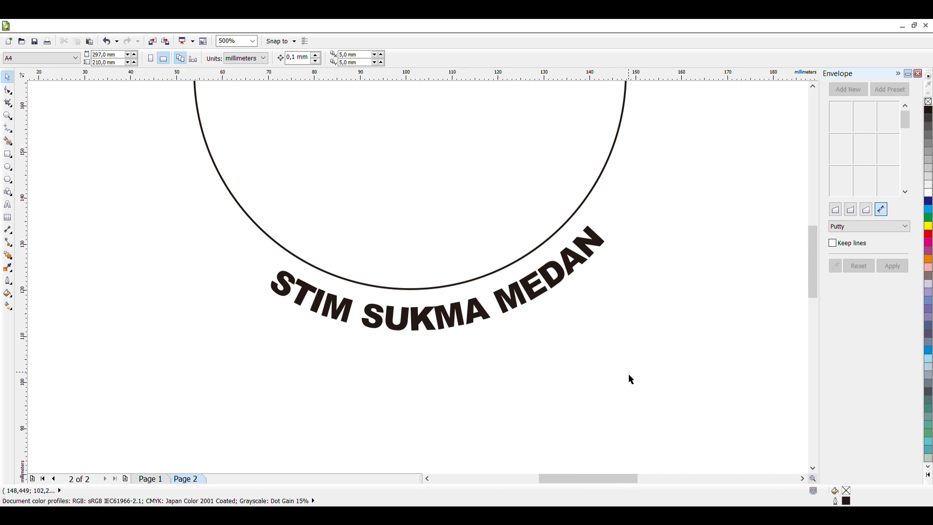
{"action": "scroll", "coordinate": [625, 374], "scroll_direction": "down", "scroll_amount": 2}
{"action": "left_click", "coordinate": [557, 362]}
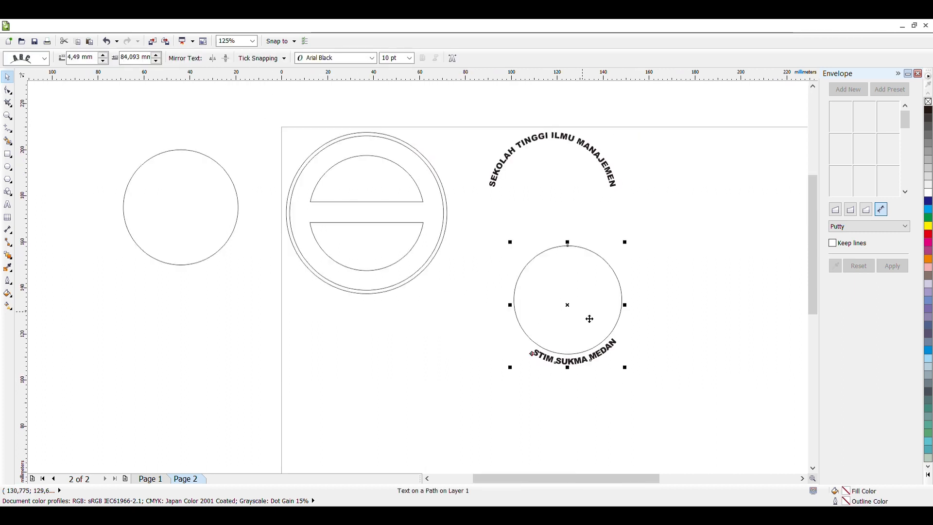
{"action": "left_click_drag", "start_coordinate": [588, 308], "coordinate": [592, 277]}
{"action": "left_click", "coordinate": [533, 287]}
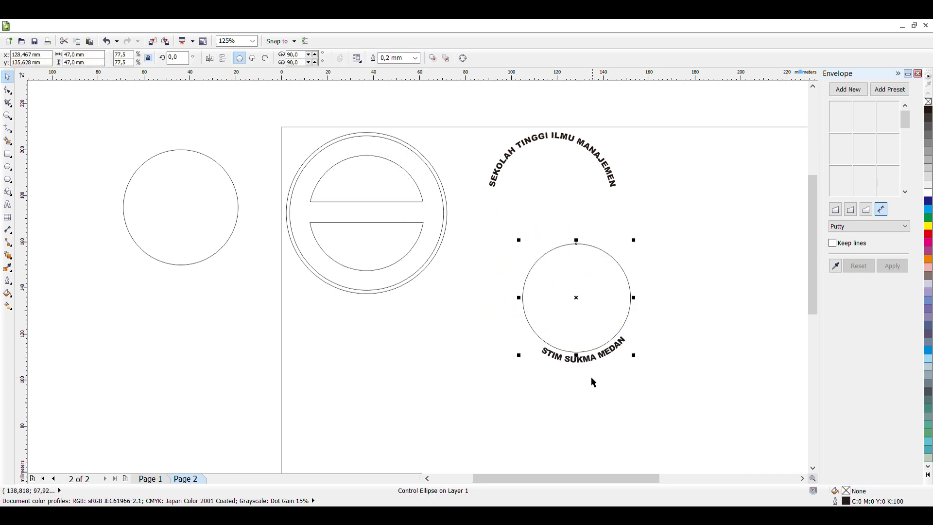
- Center the "STIM SUKMA MEDAN" text under the bottom of the 47 mm circle, offset about 6.35 mm, and deselect it
{"action": "left_click", "coordinate": [548, 358]}
{"action": "left_click_drag", "start_coordinate": [546, 356], "coordinate": [541, 356]}
{"action": "left_click", "coordinate": [775, 410]}
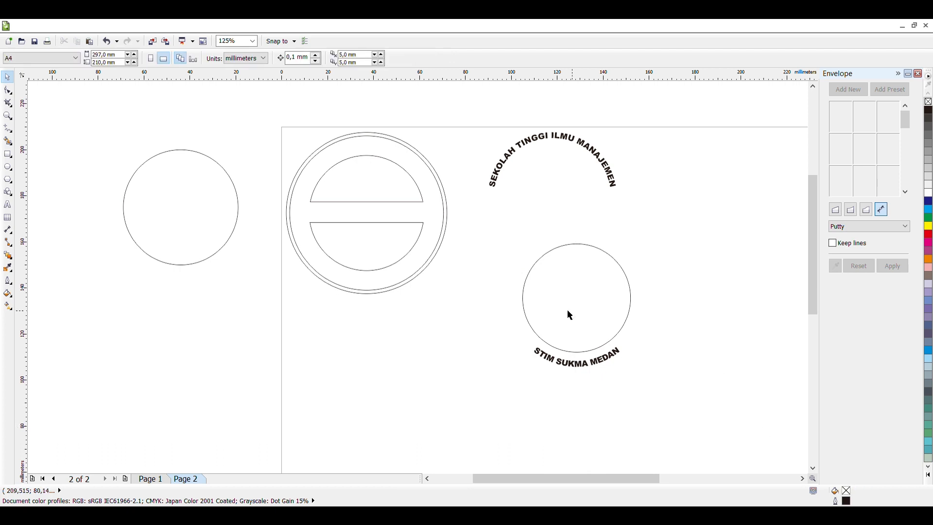
{"action": "left_click", "coordinate": [610, 361]}
{"action": "left_click", "coordinate": [544, 348]}
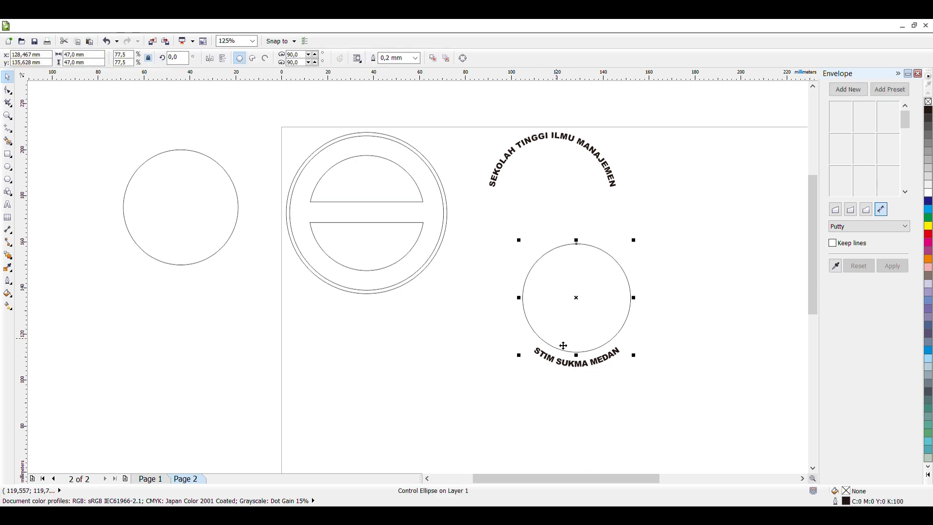
{"action": "left_click", "coordinate": [536, 352]}
{"action": "left_click", "coordinate": [535, 353]}
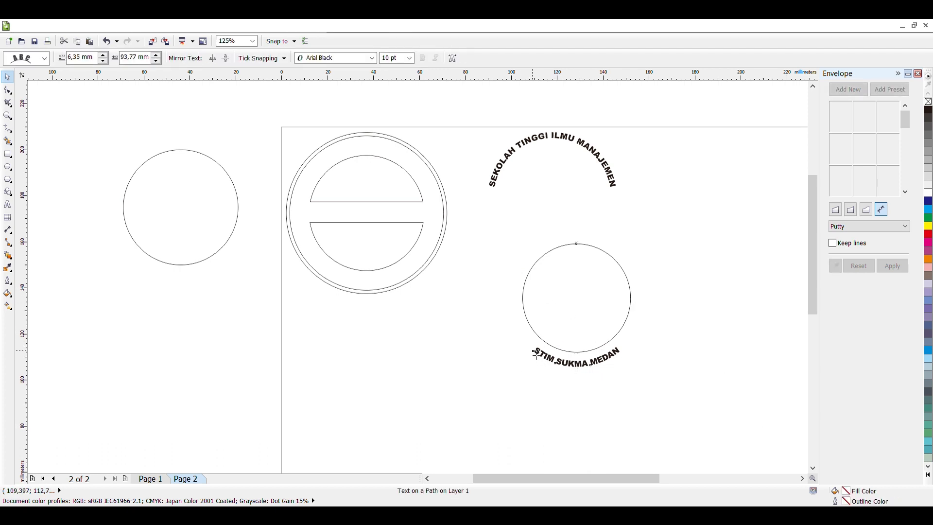
{"action": "mouse_move", "coordinate": [536, 354]}
{"action": "left_mouse_down"}
{"action": "mouse_move", "coordinate": [550, 358]}
{"action": "mouse_move", "coordinate": [546, 340]}
{"action": "mouse_move", "coordinate": [539, 358]}
{"action": "left_mouse_up"}
{"action": "left_click", "coordinate": [649, 395]}
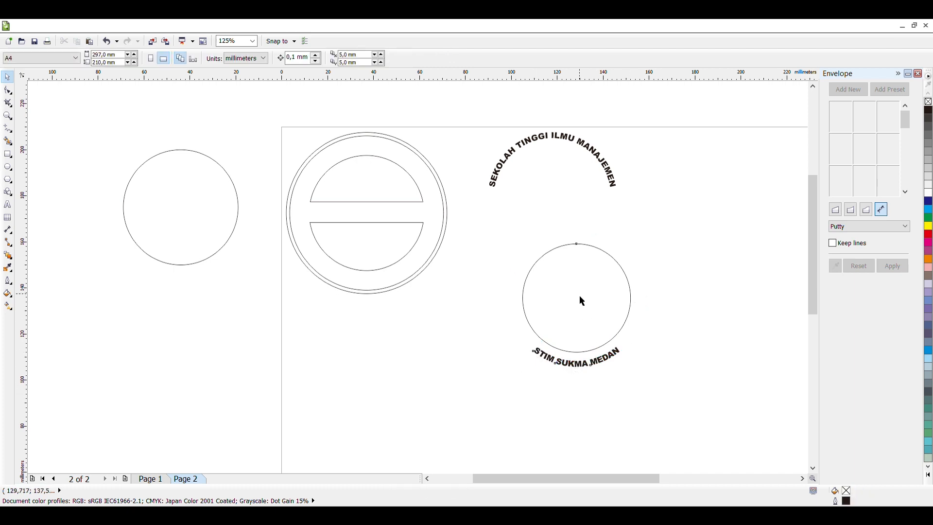
- Move the 47 mm circle with its text into the center of the banded ring, about X 37 mm, Y 172.2 mm, and deselect it
{"action": "left_click_drag", "start_coordinate": [581, 300], "coordinate": [381, 218]}
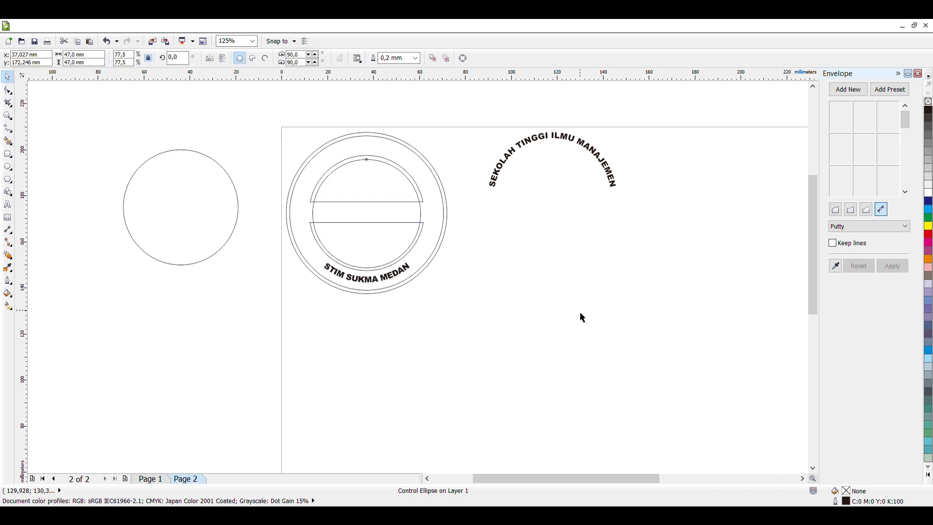
{"action": "left_click", "coordinate": [610, 350]}
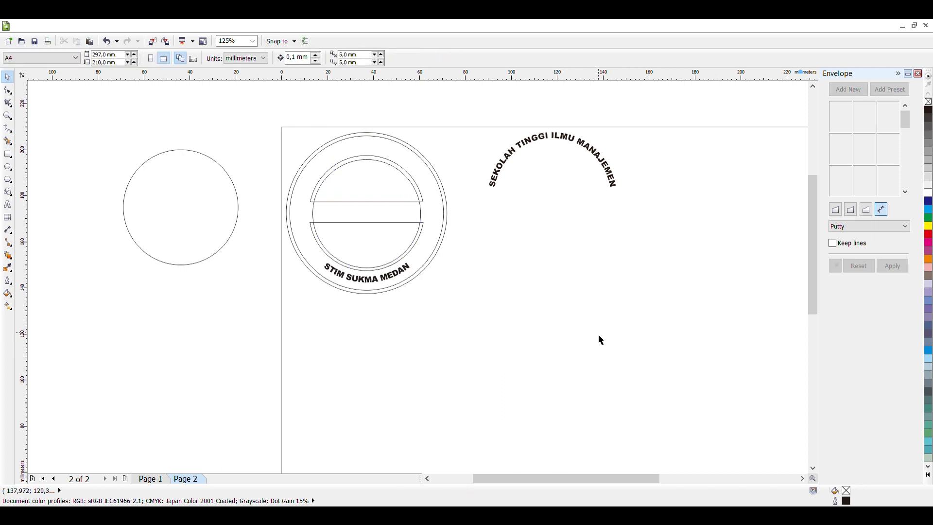
- Try placing the "SEKOLAH TINGGI ILMU MANAJEMEN" text in the upper band of the ring
{"action": "left_click", "coordinate": [566, 143]}
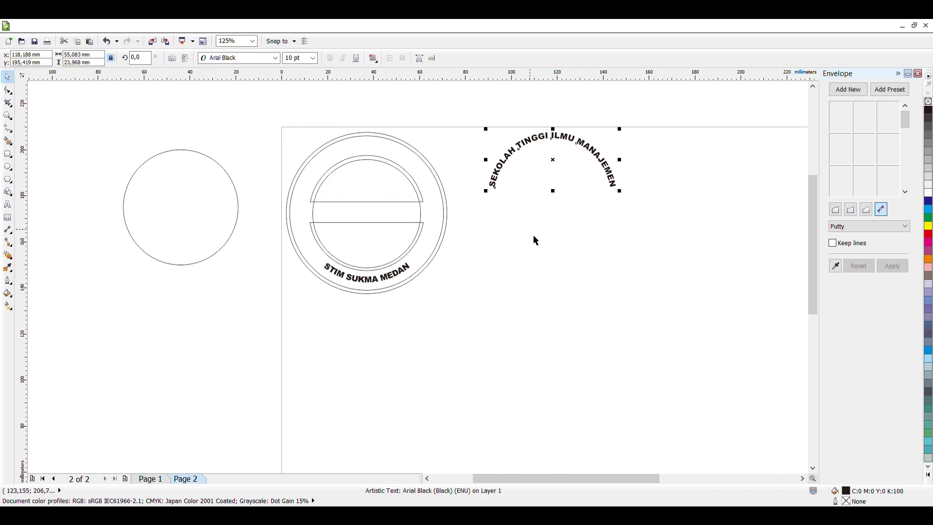
{"action": "left_click", "coordinate": [562, 152]}
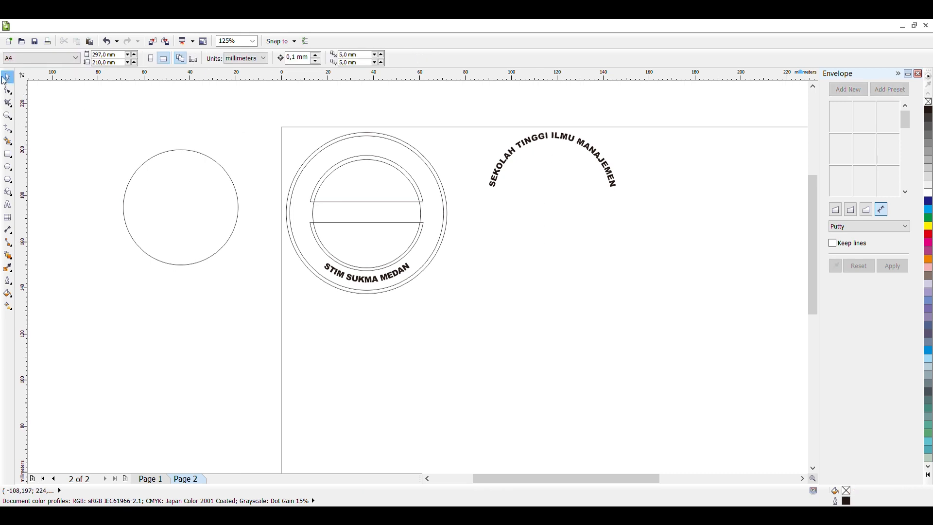
{"action": "left_click_drag", "start_coordinate": [559, 146], "coordinate": [378, 156]}
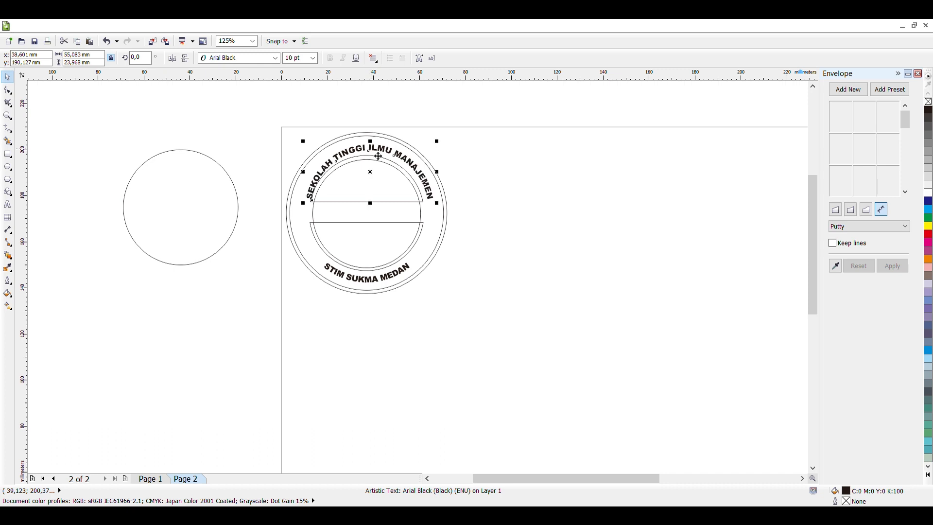
{"action": "left_click", "coordinate": [610, 233]}
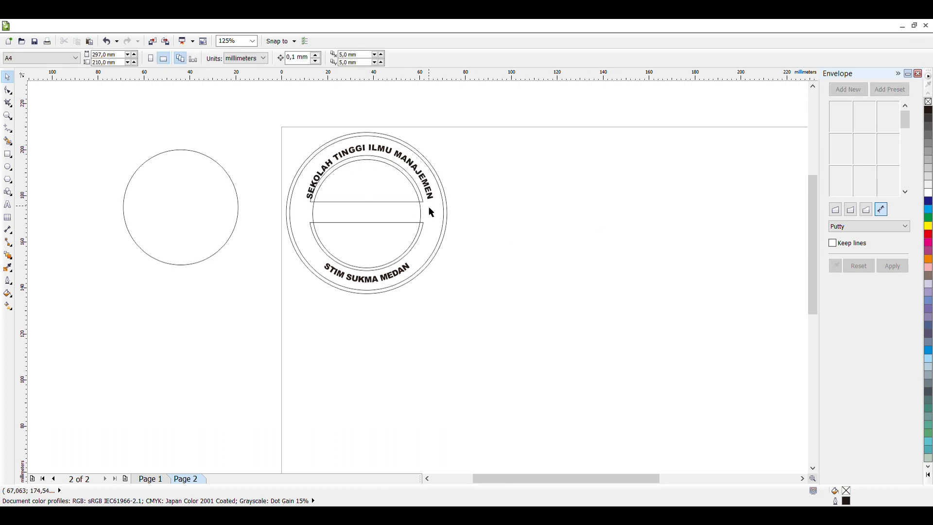
- Undo the accidental resizing of the inner ring curve and the placement of the upper text
{"action": "left_click", "coordinate": [312, 189]}
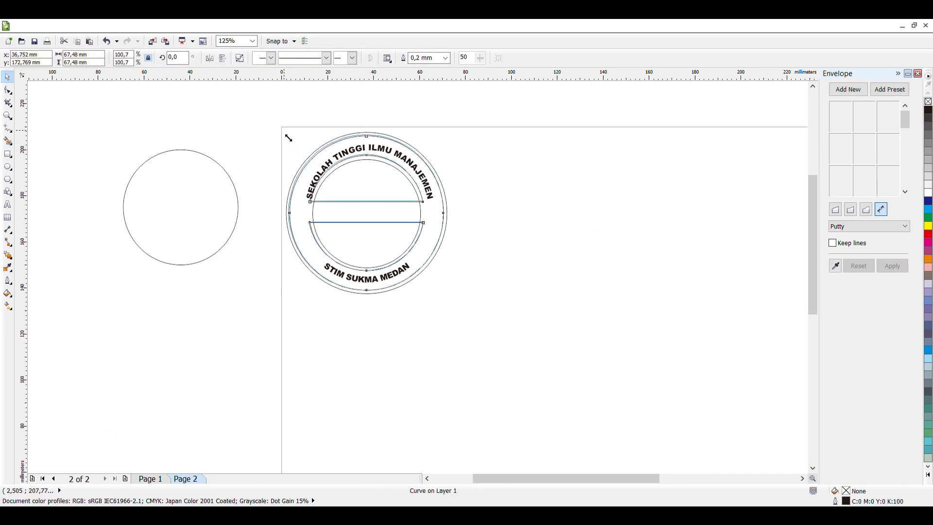
{"action": "left_click_drag", "start_coordinate": [289, 138], "coordinate": [288, 138]}
{"action": "key", "text": "ctrl+z"}
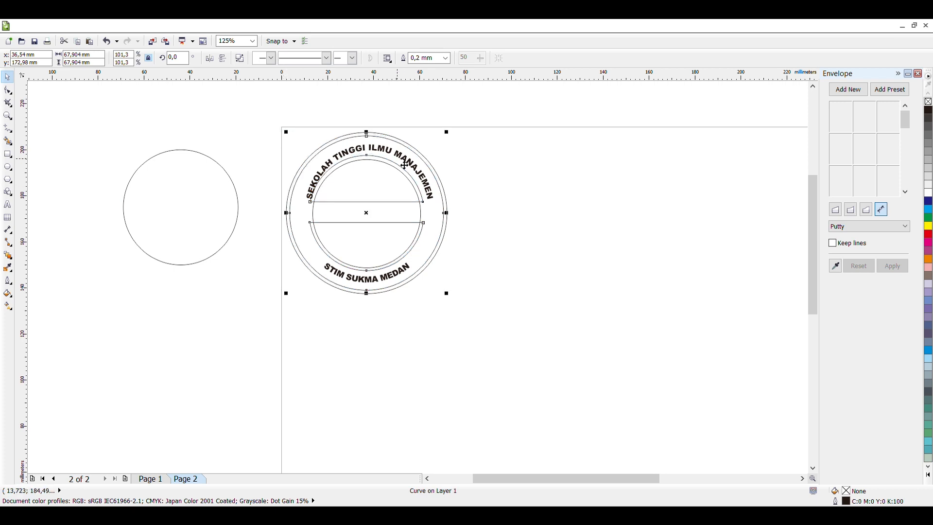
{"action": "left_click", "coordinate": [398, 161]}
{"action": "left_click_drag", "start_coordinate": [373, 174], "coordinate": [450, 145]}
{"action": "left_click", "coordinate": [571, 211]}
{"action": "double_click", "coordinate": [548, 143]}
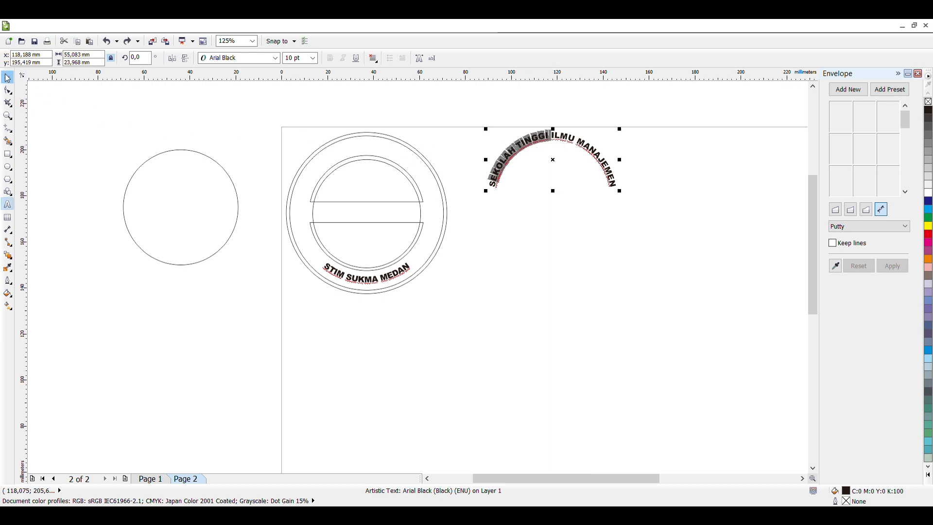
{"action": "left_click", "coordinate": [577, 190]}
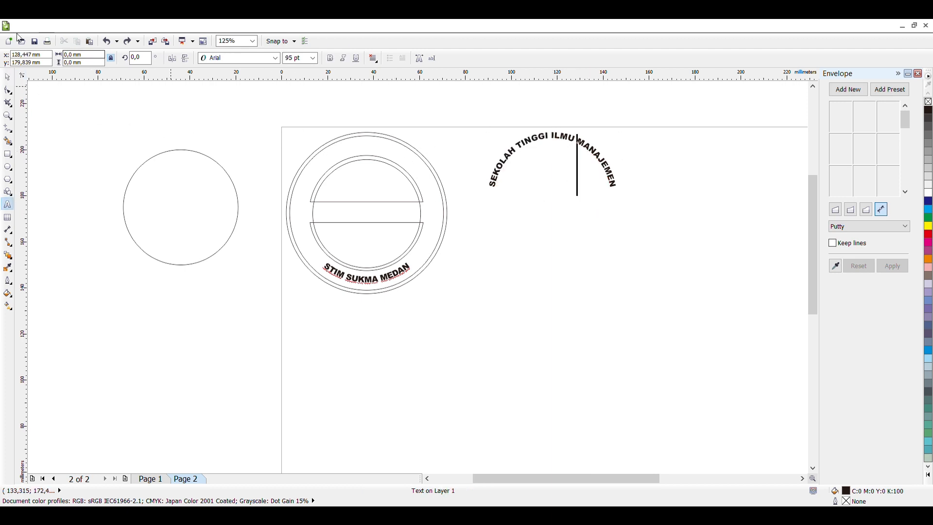
{"action": "left_click", "coordinate": [7, 76]}
{"action": "left_click", "coordinate": [583, 148]}
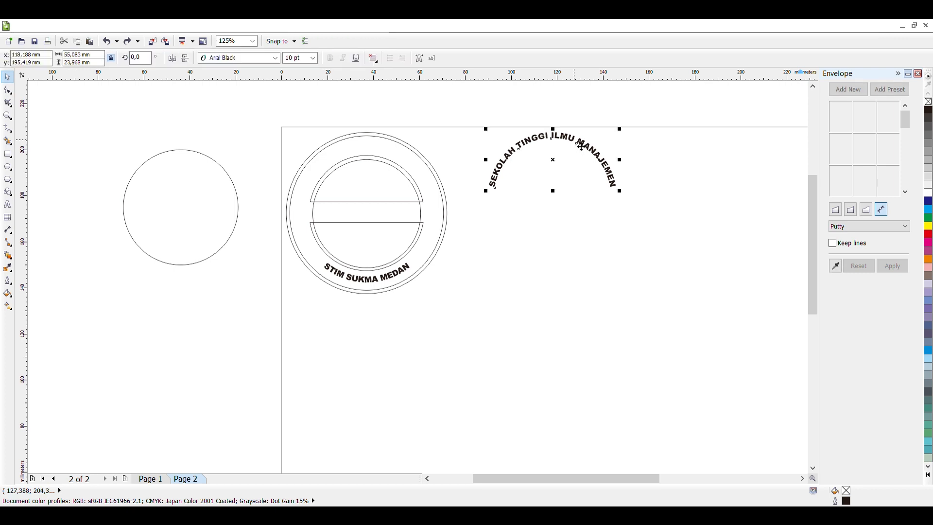
{"action": "double_click", "coordinate": [564, 138]}
{"action": "left_click_drag", "start_coordinate": [564, 137], "coordinate": [493, 180]}
{"action": "left_click", "coordinate": [7, 77]}
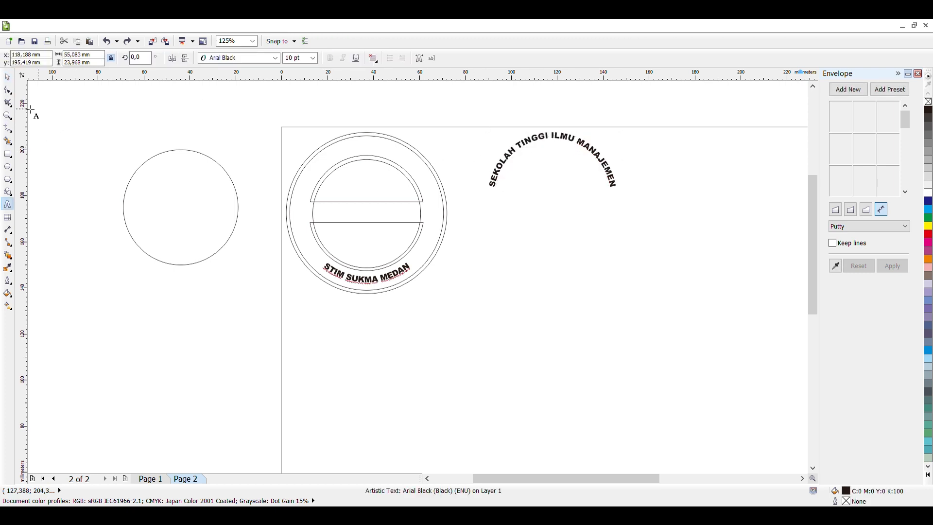
- Fit the "SEKOLAH TINGGI ILMU MANAJEMEN" text into the ring's upper band, widened slightly and about 23.3 mm high, and deselect it
{"action": "left_click", "coordinate": [546, 146]}
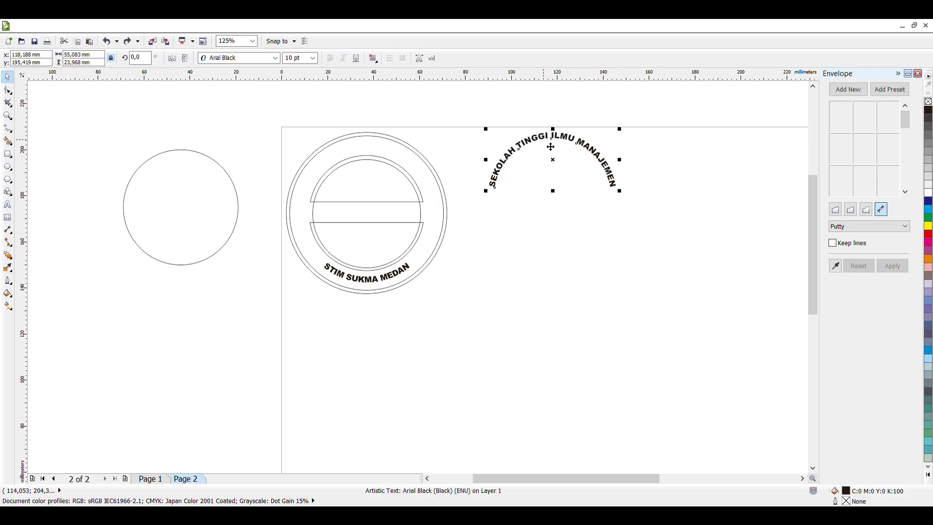
{"action": "left_click_drag", "start_coordinate": [546, 146], "coordinate": [364, 157]}
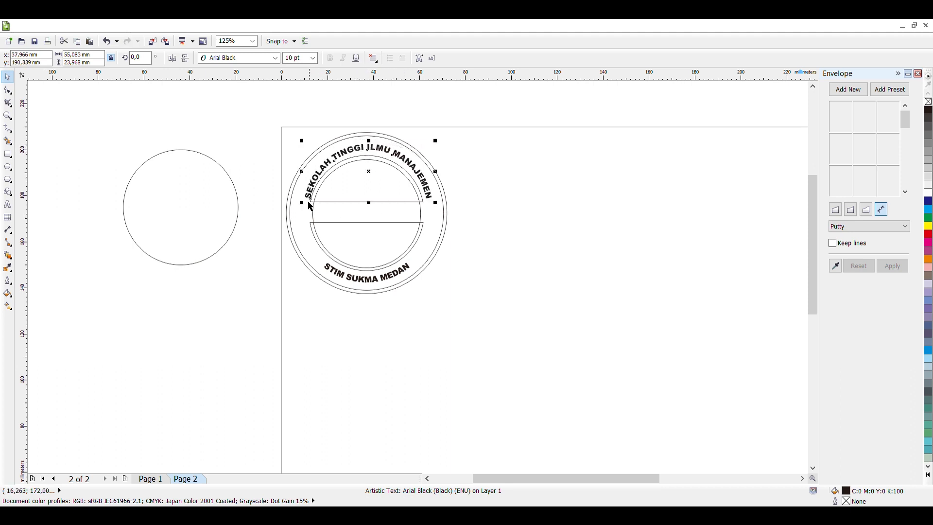
{"action": "left_click_drag", "start_coordinate": [308, 209], "coordinate": [311, 208]}
{"action": "left_click_drag", "start_coordinate": [311, 168], "coordinate": [305, 178]}
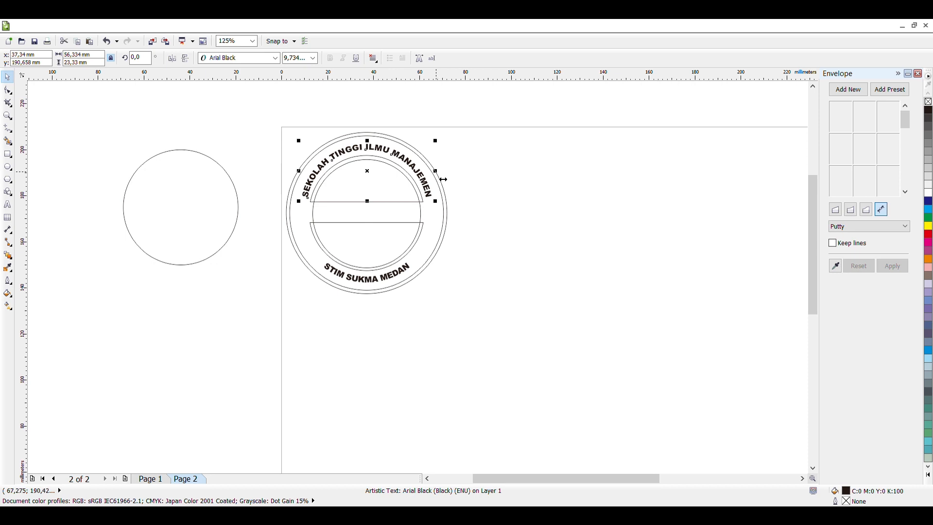
{"action": "left_click_drag", "start_coordinate": [443, 179], "coordinate": [441, 213]}
{"action": "left_click", "coordinate": [518, 203]}
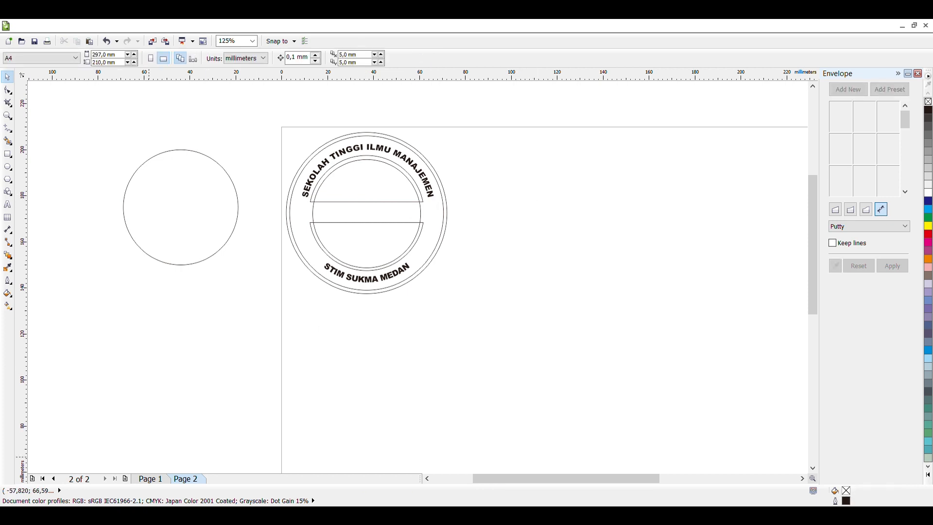
- Check the reference logo on Page 1 and, back on Page 2, move the 50 mm circle to about X 135.7 mm, Y 138.8 mm
{"action": "left_click", "coordinate": [149, 479]}
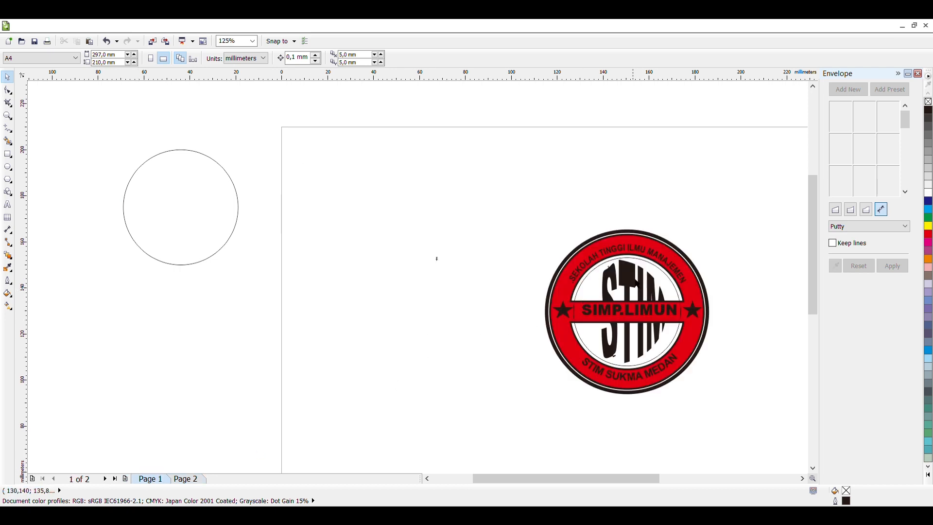
{"action": "left_click", "coordinate": [189, 479]}
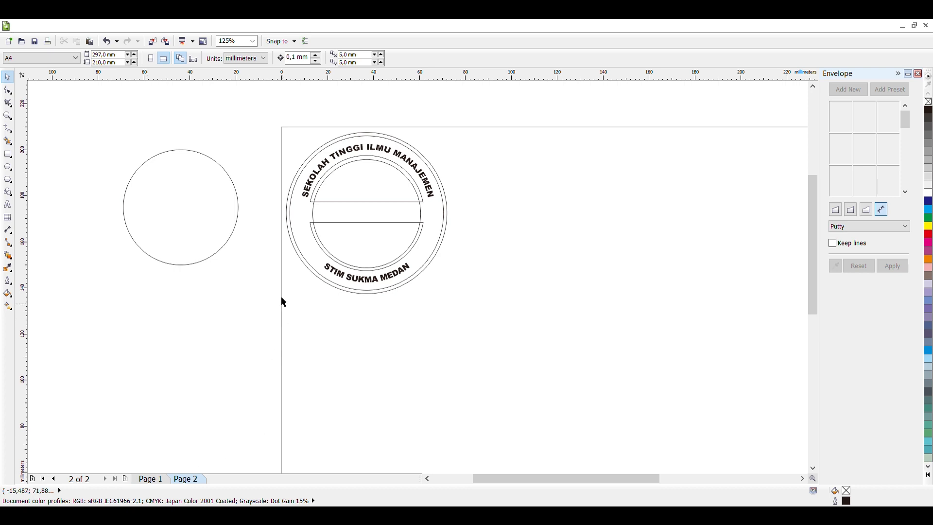
{"action": "left_click", "coordinate": [229, 214]}
{"action": "left_click_drag", "start_coordinate": [229, 214], "coordinate": [641, 297]}
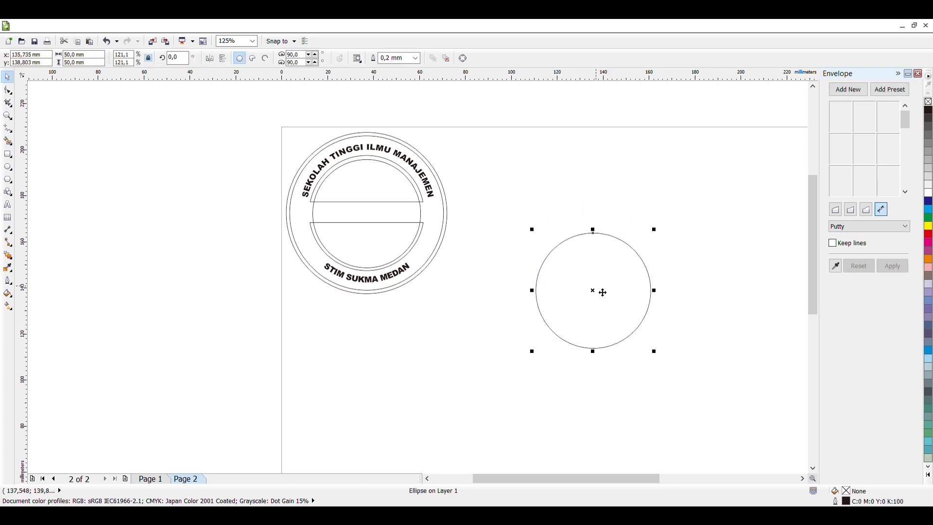
{"action": "left_click", "coordinate": [602, 292]}
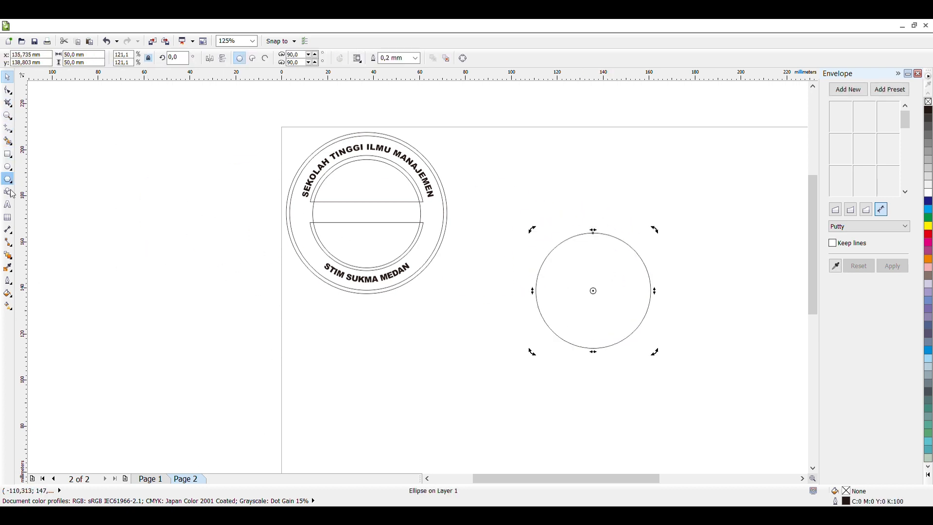
- Add the artistic text "STIM" inside the 50 mm circle in 11 pt Arial
{"action": "left_click", "coordinate": [8, 206]}
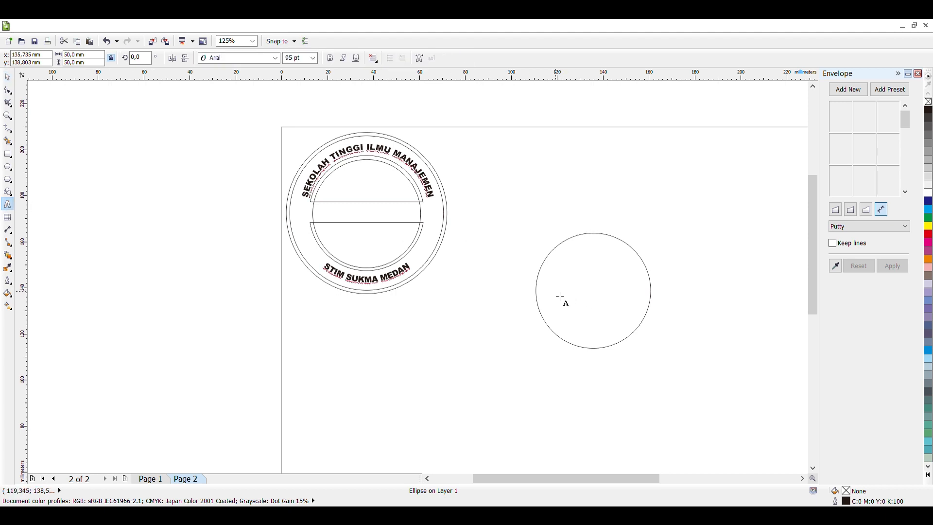
{"action": "left_click", "coordinate": [560, 297]}
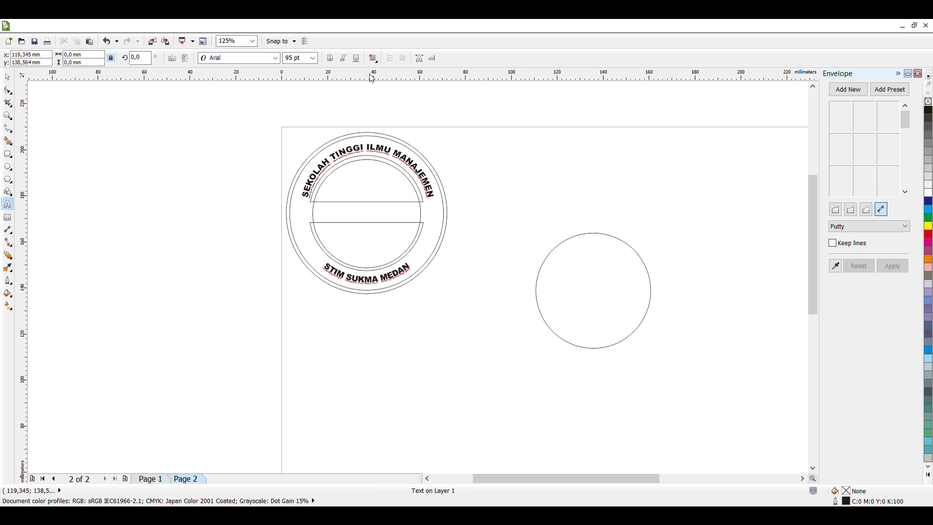
{"action": "left_click", "coordinate": [294, 58]}
{"action": "type", "text": "11"}
{"action": "key", "text": "Return"}
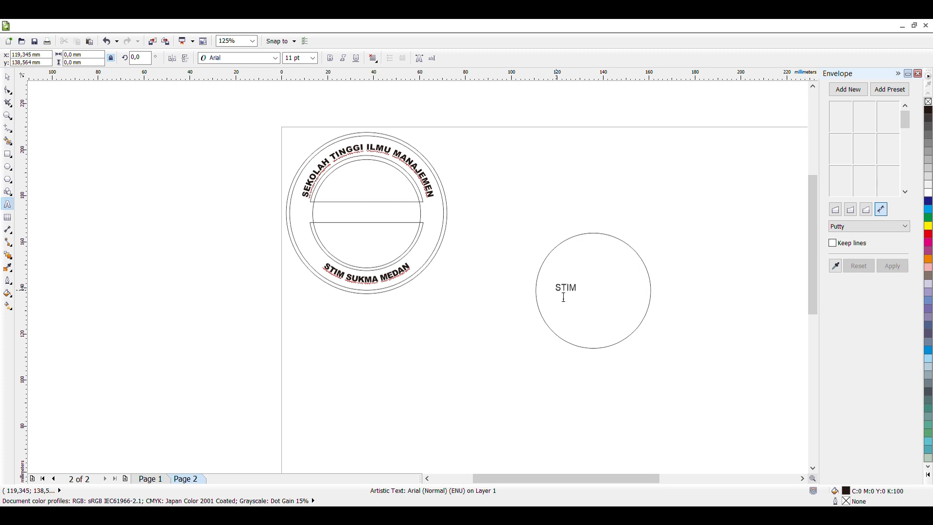
{"action": "left_click", "coordinate": [331, 58]}
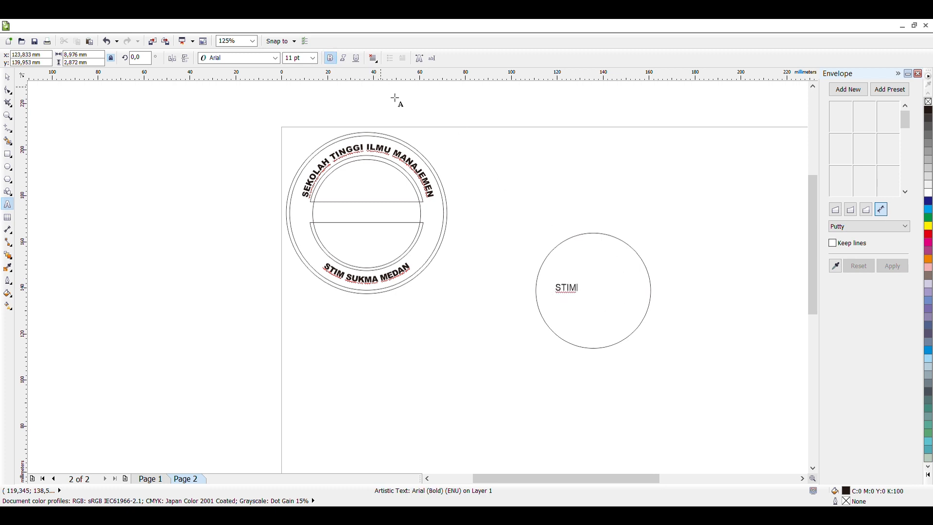
{"action": "key", "text": "Escape"}
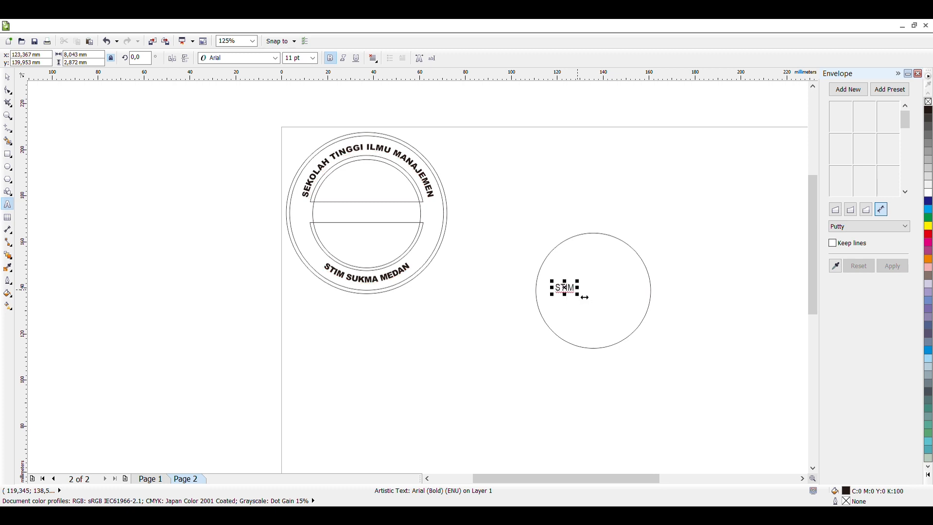
- Try narrowing the "STIM" text to about 5.5 mm wide and undo the change
{"action": "key", "text": "Escape"}
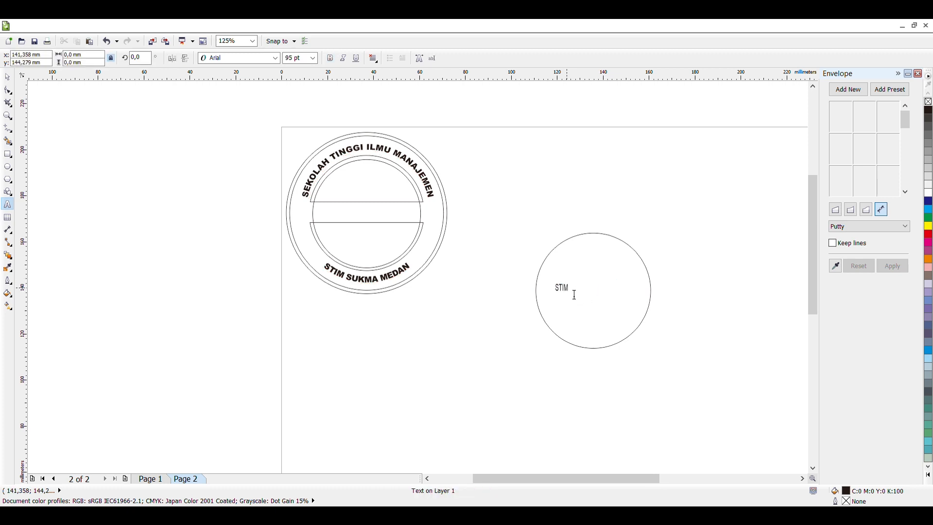
{"action": "double_click", "coordinate": [575, 294]}
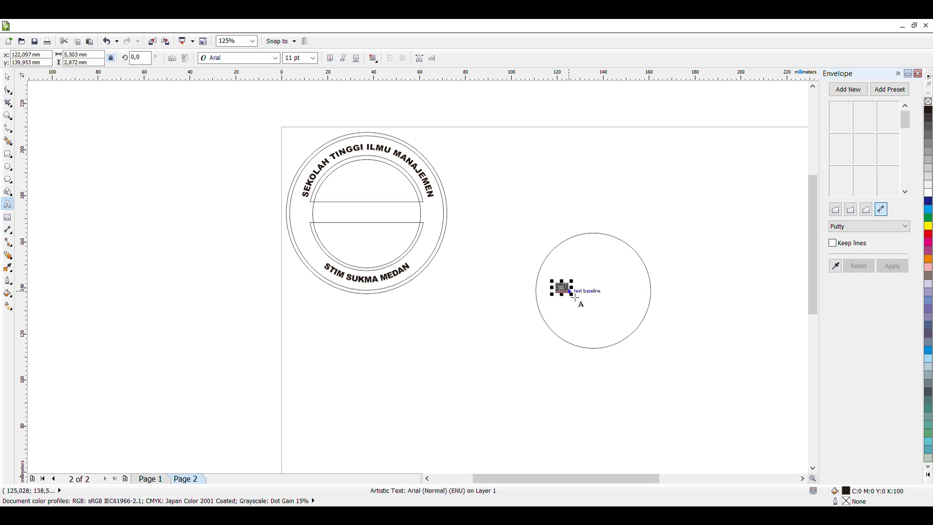
{"action": "left_click", "coordinate": [575, 298]}
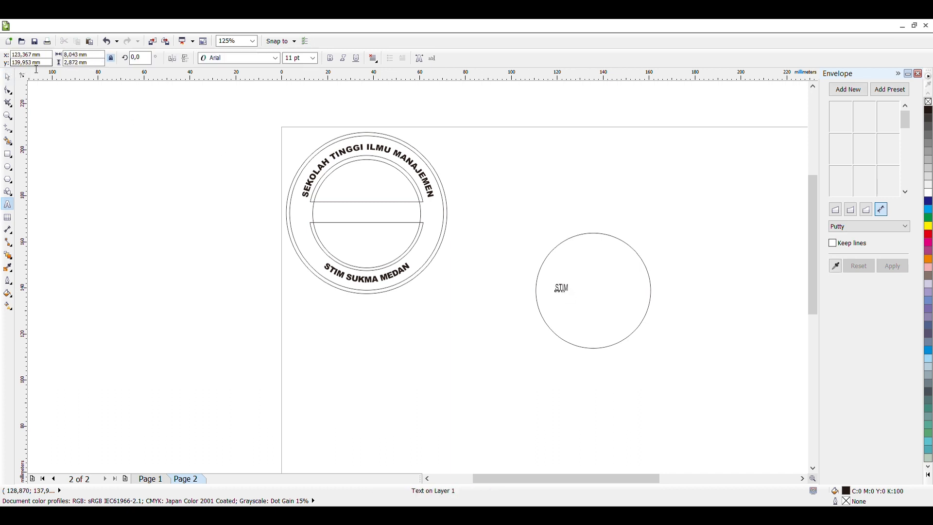
{"action": "key", "text": "Escape"}
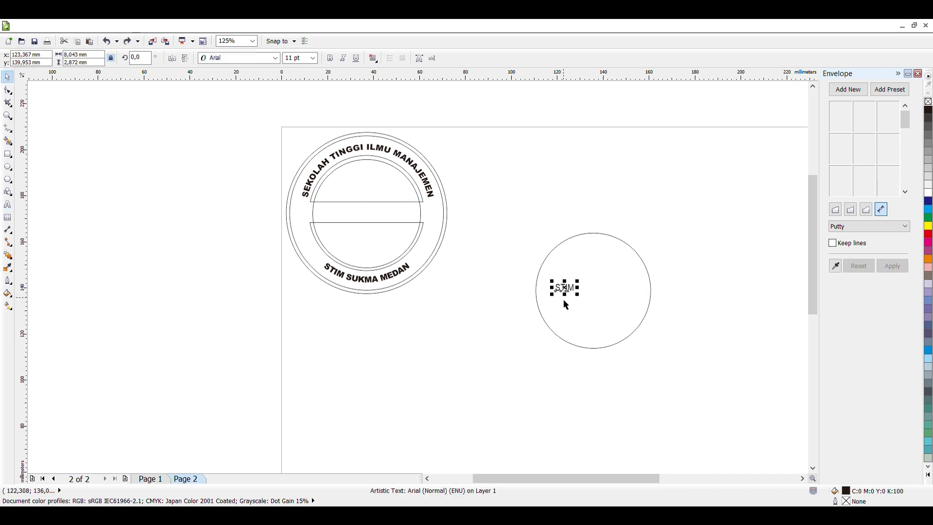
{"action": "left_click", "coordinate": [539, 281]}
- Change the font of the whole "STIM" text to Arial Black and deselect it
{"action": "left_click", "coordinate": [8, 205]}
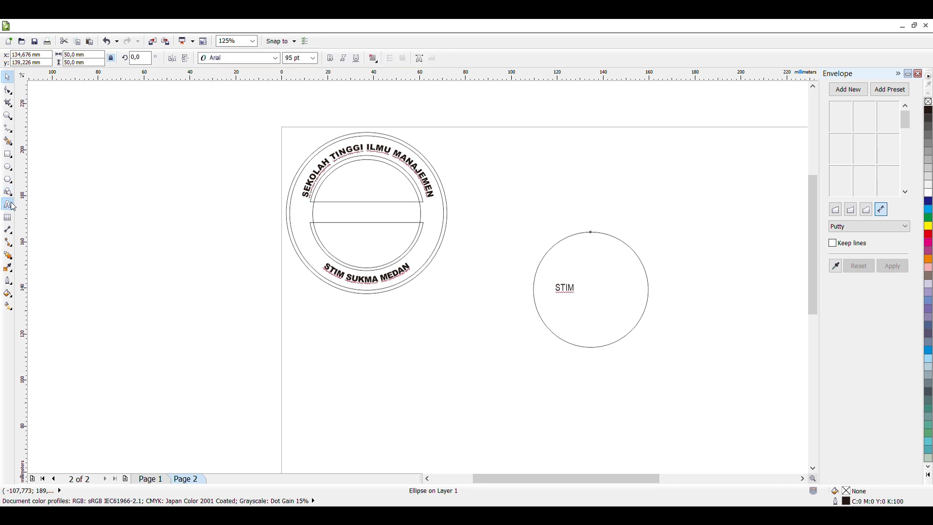
{"action": "double_click", "coordinate": [575, 291]}
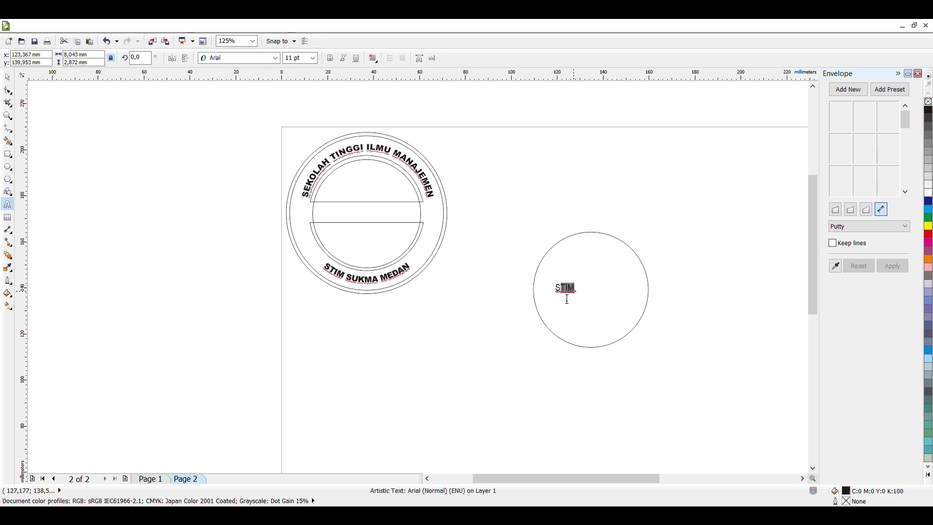
{"action": "left_click", "coordinate": [330, 58]}
{"action": "left_click", "coordinate": [275, 62]}
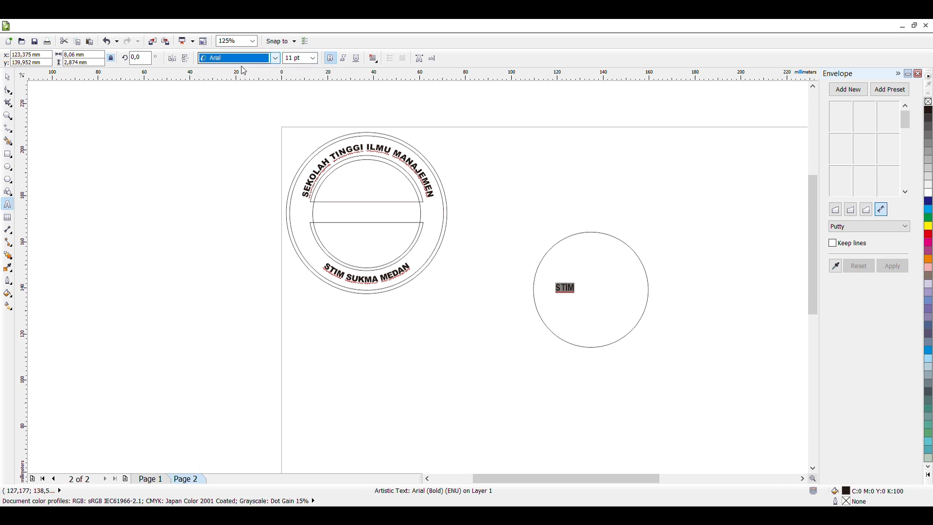
{"action": "key", "text": "Down"}
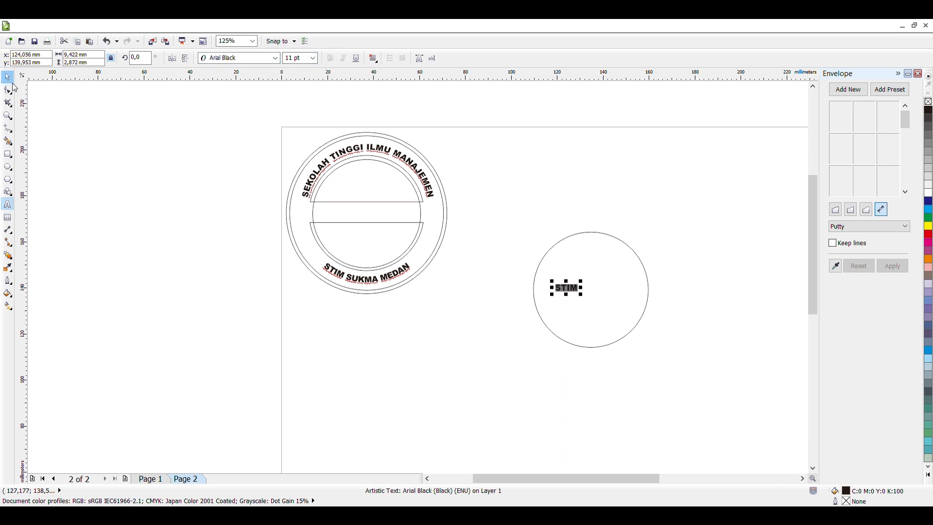
{"action": "left_click", "coordinate": [7, 79]}
{"action": "left_click", "coordinate": [664, 204]}
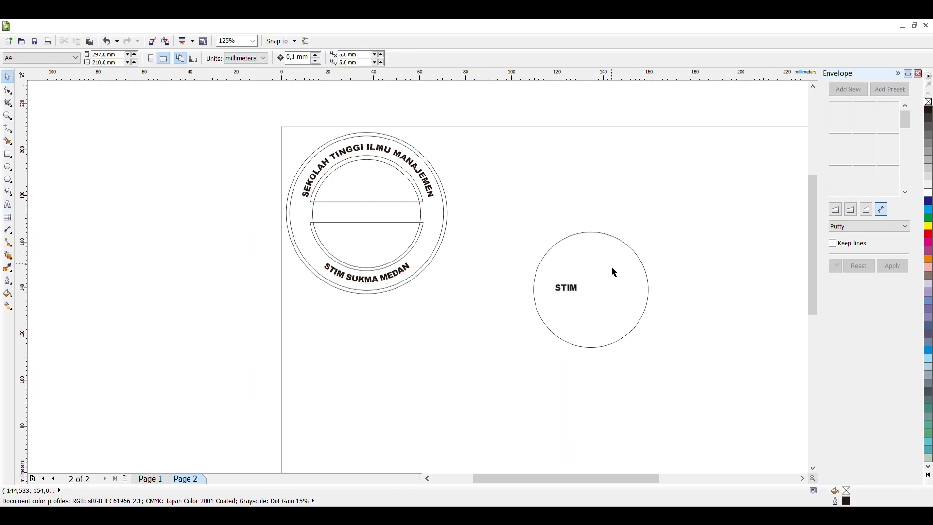
- Move the "STIM" text to the middle of the circle and stretch it upward to about 19.3 mm high
{"action": "left_click", "coordinate": [576, 295]}
{"action": "double_click", "coordinate": [574, 292]}
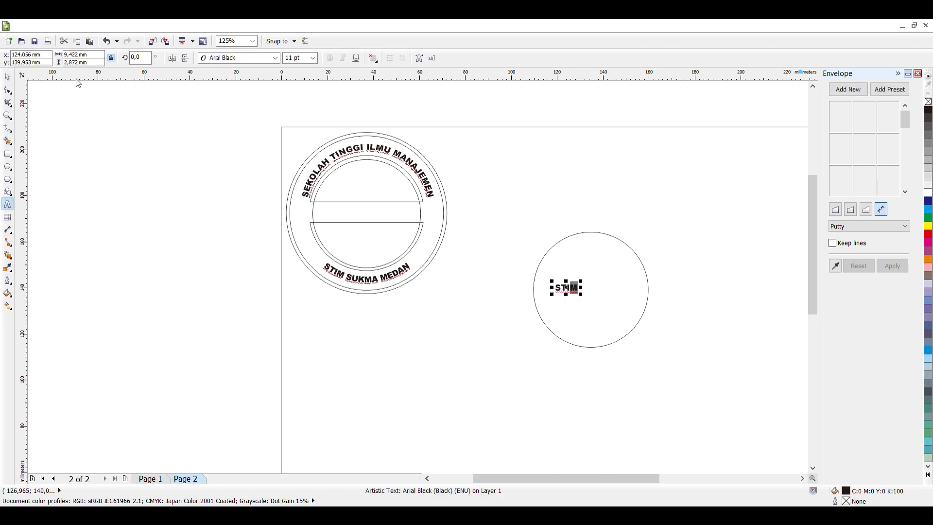
{"action": "left_click", "coordinate": [7, 77]}
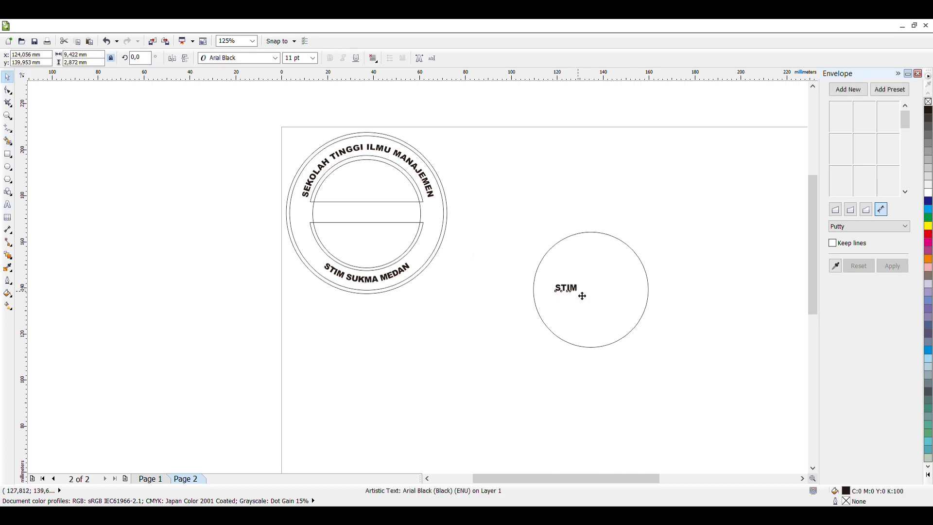
{"action": "left_click_drag", "start_coordinate": [582, 296], "coordinate": [609, 299]}
{"action": "left_click", "coordinate": [646, 301]}
{"action": "left_click", "coordinate": [598, 293]}
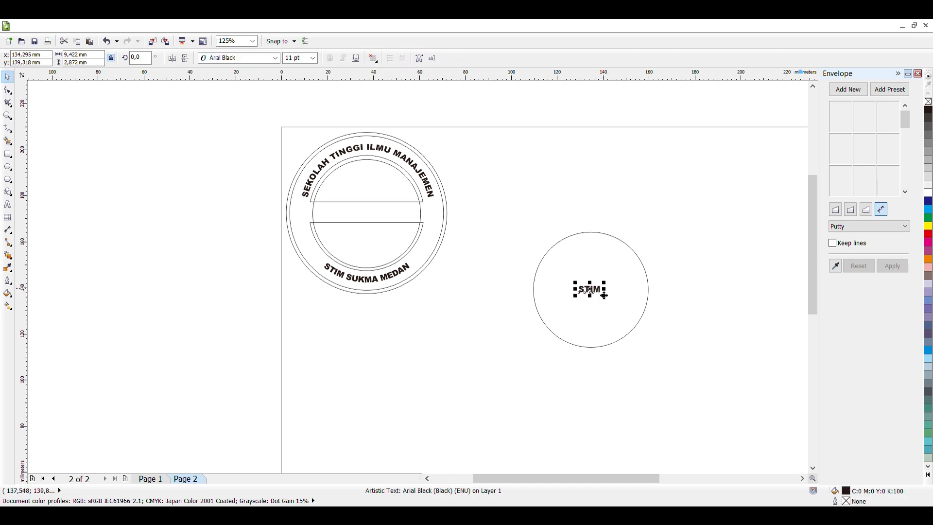
{"action": "mouse_move", "coordinate": [593, 290]}
{"action": "left_mouse_down"}
{"action": "mouse_move", "coordinate": [600, 260]}
{"action": "mouse_move", "coordinate": [603, 274]}
{"action": "left_mouse_up"}
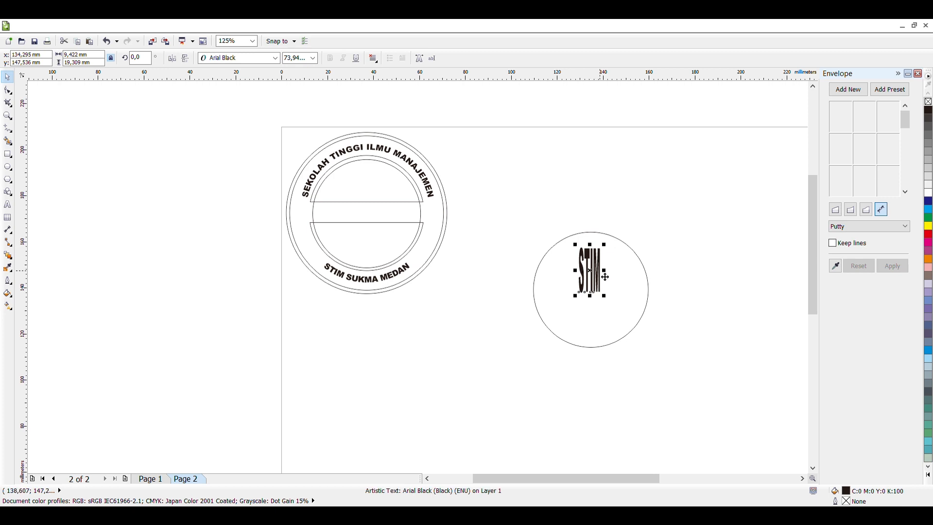
- Try a font size of 14 pt on the stretched "STIM" text and undo it
{"action": "left_click", "coordinate": [606, 277]}
{"action": "left_click", "coordinate": [317, 59]}
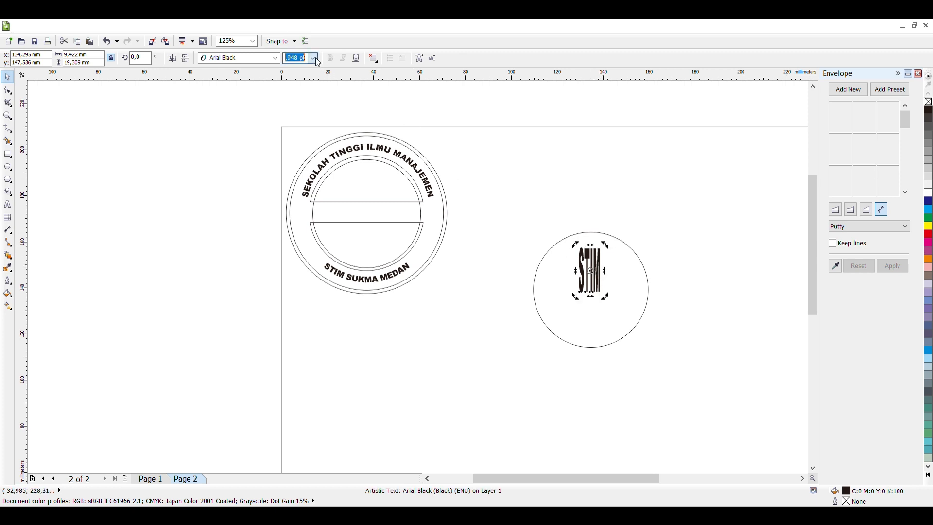
{"action": "type", "text": "14"}
{"action": "key", "text": "Return"}
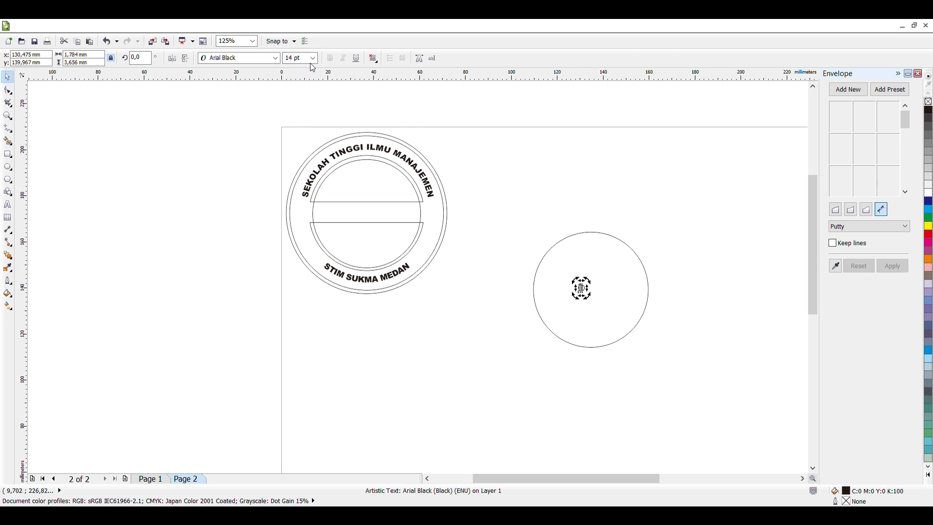
{"action": "key", "text": "ctrl+z"}
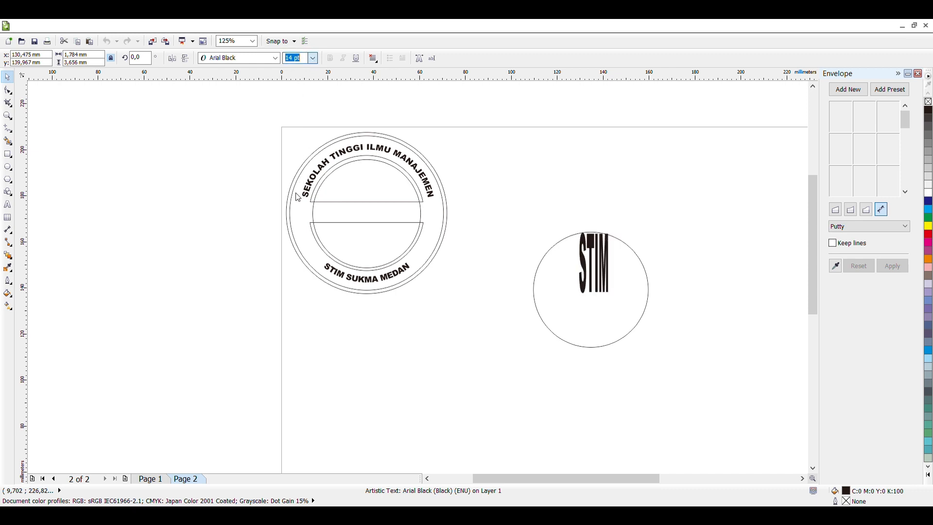
- Set the "STIM" text's font size to 100 pt
{"action": "type", "text": "100"}
{"action": "key", "text": "Return"}
{"action": "scroll", "coordinate": [496, 332], "scroll_direction": "up", "scroll_amount": 1}
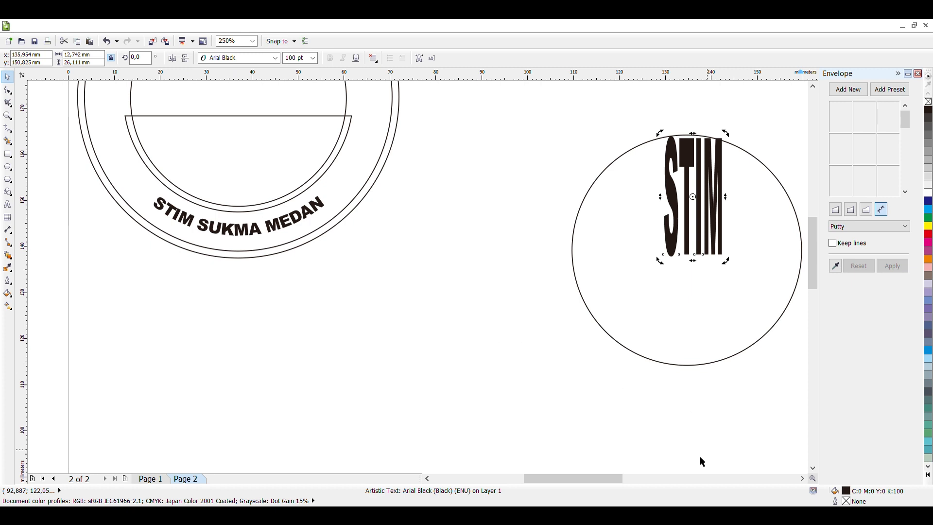
- Move the 50 mm circle closer to the ring logo and place the "STIM" text inside it at about X 86.3 mm, Y 130.4 mm
{"action": "left_click", "coordinate": [699, 185]}
{"action": "left_click", "coordinate": [696, 197]}
{"action": "left_click_drag", "start_coordinate": [696, 198], "coordinate": [463, 250]}
{"action": "left_click", "coordinate": [641, 225]}
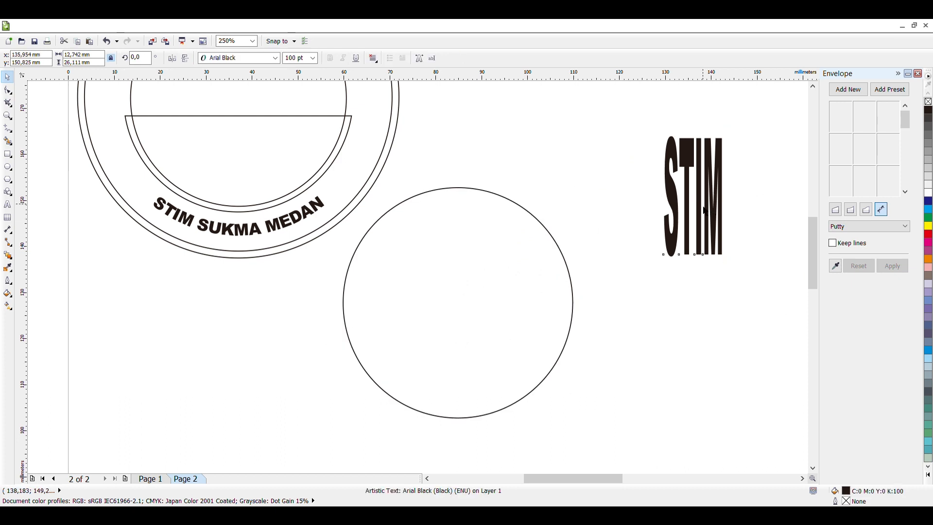
{"action": "left_click", "coordinate": [701, 183]}
{"action": "left_click_drag", "start_coordinate": [701, 183], "coordinate": [473, 278]}
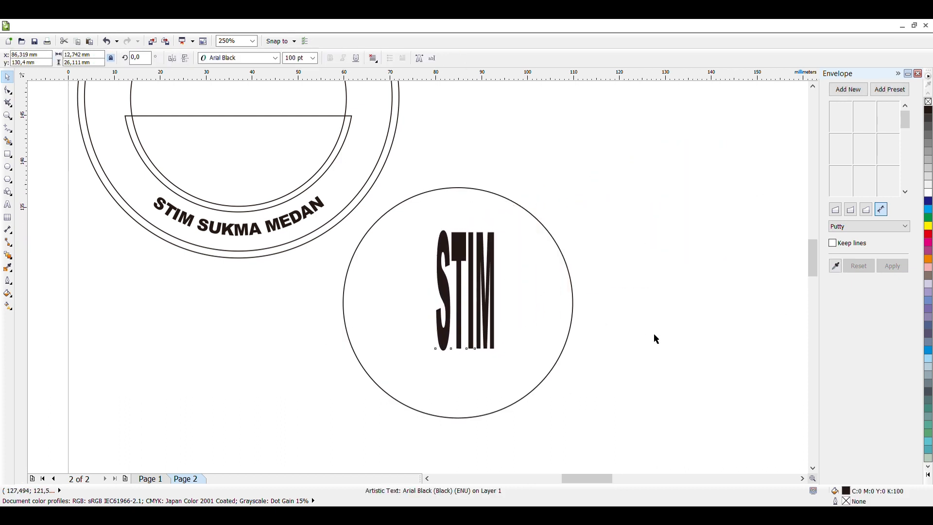
- Stretch the "STIM" text to about 24.3 mm wide and 42 mm high, shift it slightly up and right within the circle, and deselect it
{"action": "scroll", "coordinate": [654, 333], "scroll_direction": "up", "scroll_amount": 1}
{"action": "scroll", "coordinate": [678, 447], "scroll_direction": "down", "scroll_amount": 1}
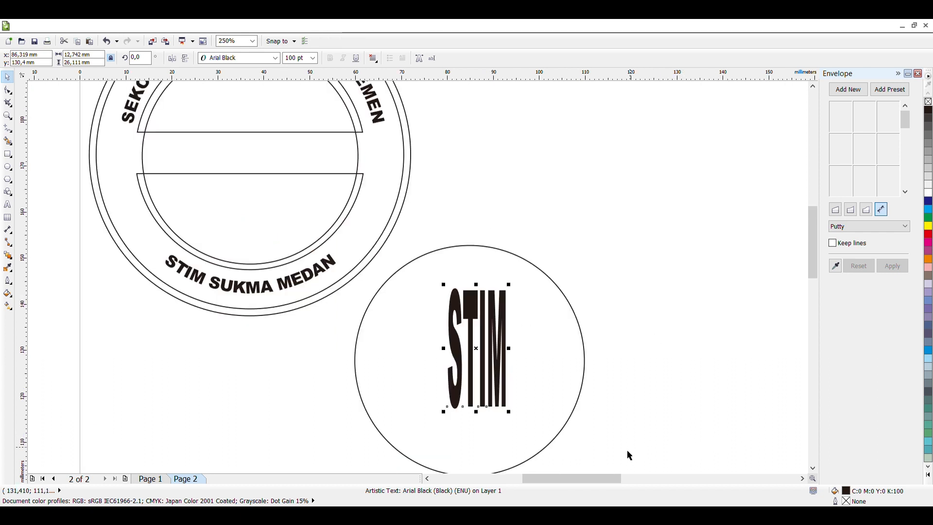
{"action": "left_click", "coordinate": [814, 272]}
{"action": "left_click_drag", "start_coordinate": [815, 272], "coordinate": [815, 286]}
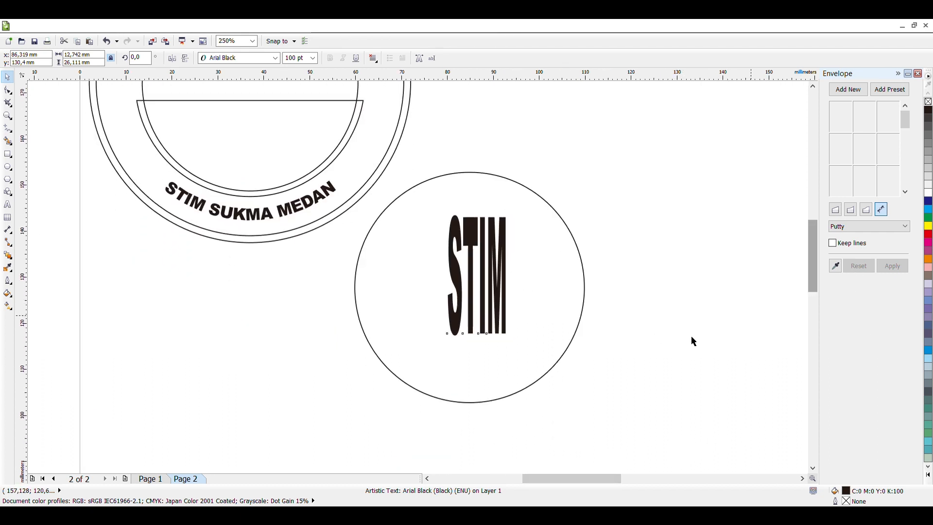
{"action": "left_click_drag", "start_coordinate": [484, 218], "coordinate": [484, 197]}
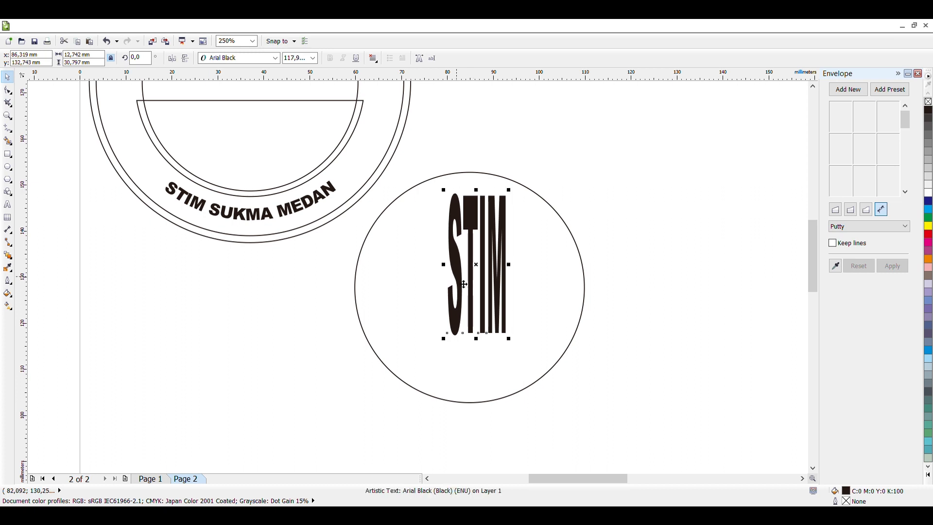
{"action": "left_click_drag", "start_coordinate": [447, 273], "coordinate": [421, 273]}
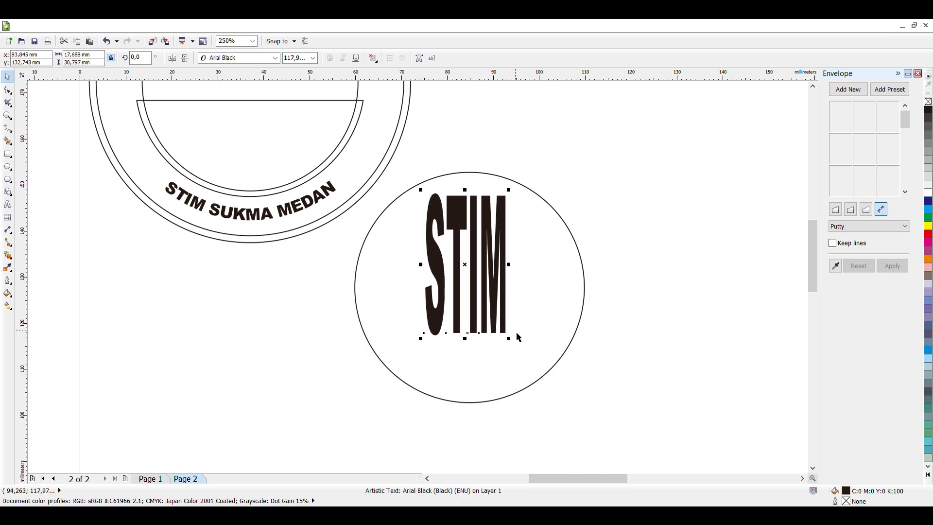
{"action": "left_click_drag", "start_coordinate": [516, 347], "coordinate": [478, 397]}
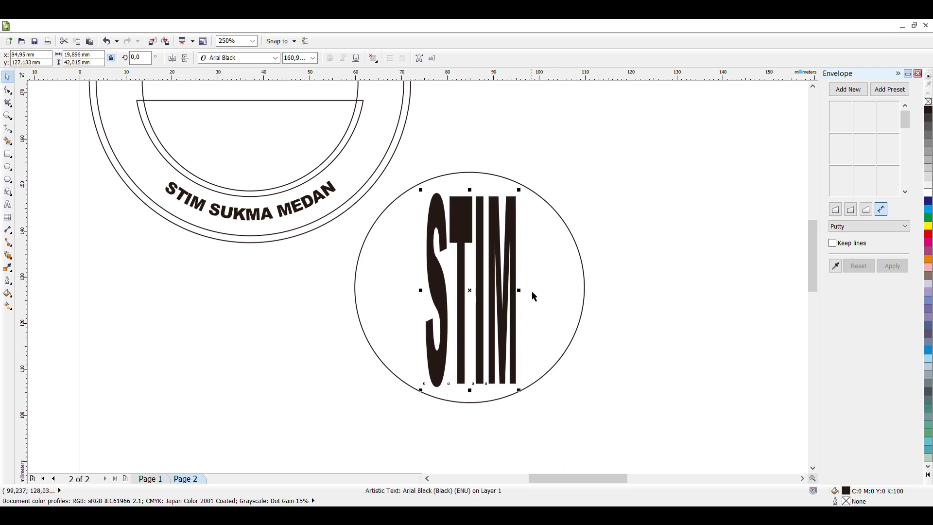
{"action": "left_click_drag", "start_coordinate": [524, 298], "coordinate": [544, 298]}
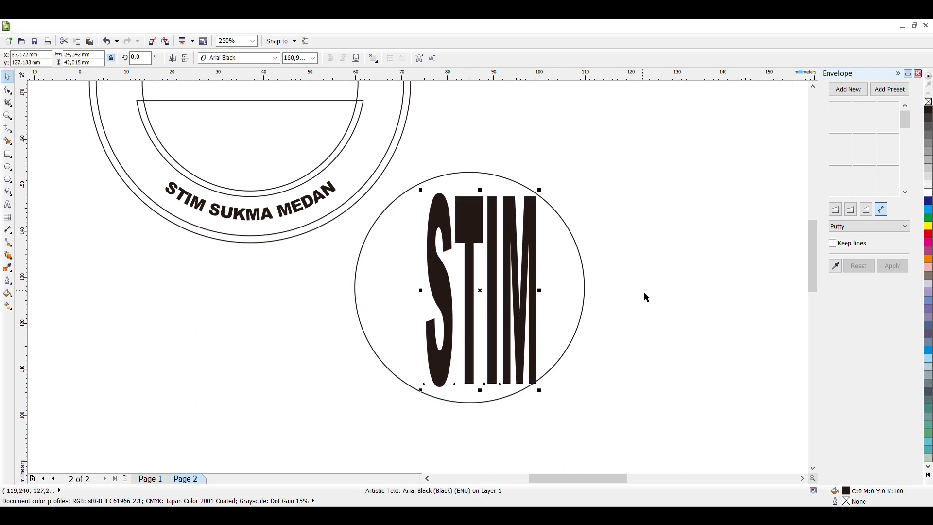
{"action": "left_click_drag", "start_coordinate": [497, 275], "coordinate": [507, 267]}
{"action": "left_click", "coordinate": [684, 319]}
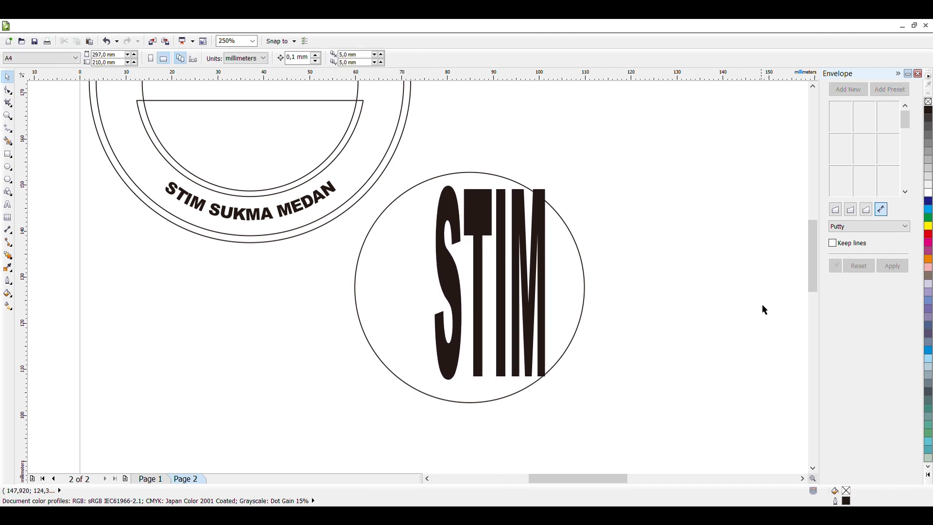
- Draw a rectangle about 16.5 mm wide and 38.6 mm high over the circle's left part, beside the "S"
{"action": "left_click_drag", "start_coordinate": [811, 281], "coordinate": [813, 289]}
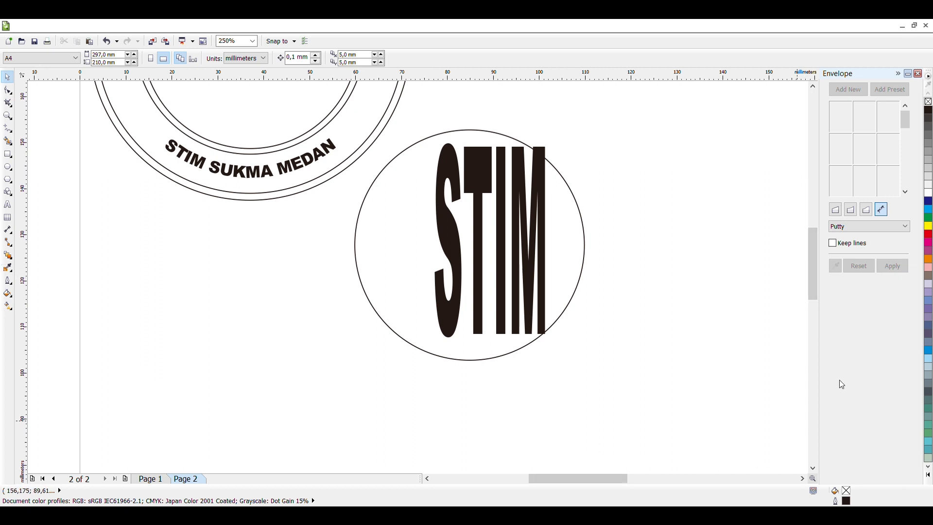
{"action": "scroll", "coordinate": [715, 379], "scroll_direction": "up", "scroll_amount": 2}
{"action": "scroll", "coordinate": [644, 440], "scroll_direction": "down", "scroll_amount": 2}
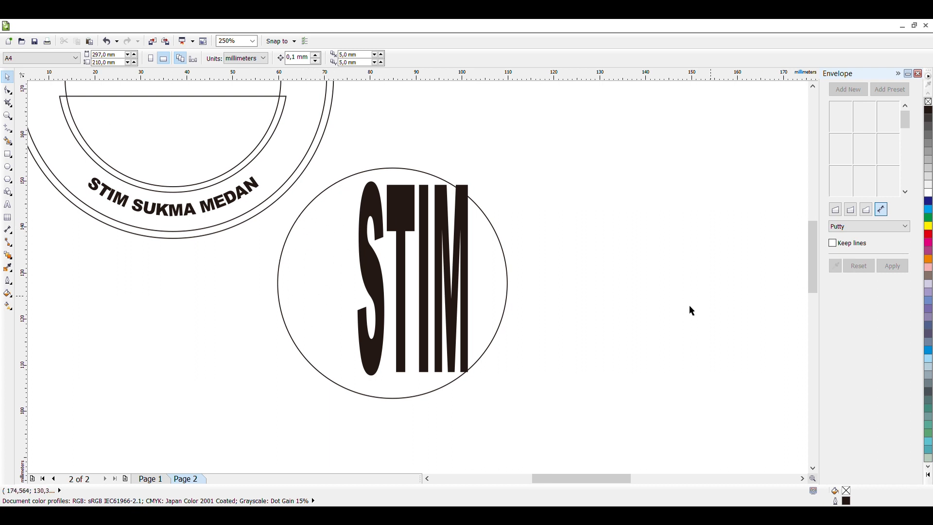
{"action": "scroll", "coordinate": [816, 289], "scroll_direction": "down", "scroll_amount": 1}
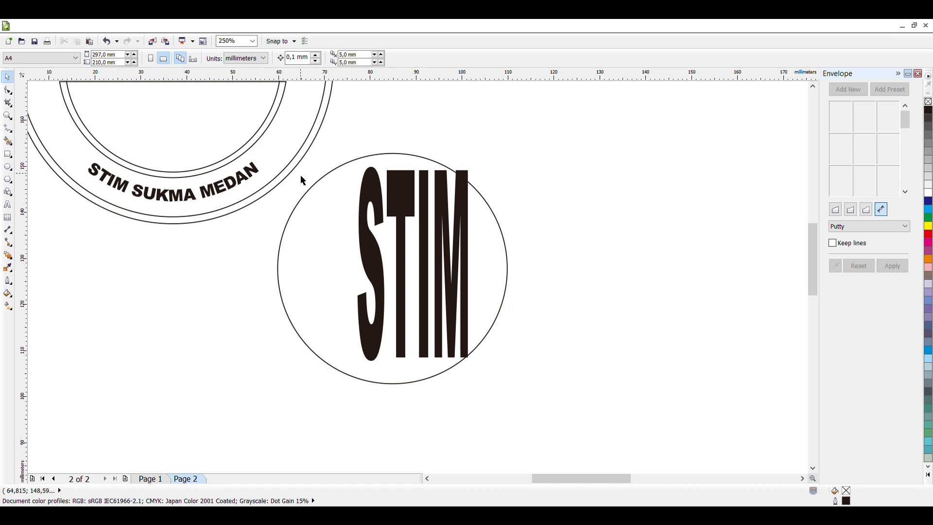
{"action": "left_click_drag", "start_coordinate": [301, 175], "coordinate": [323, 255]}
{"action": "left_click", "coordinate": [7, 154]}
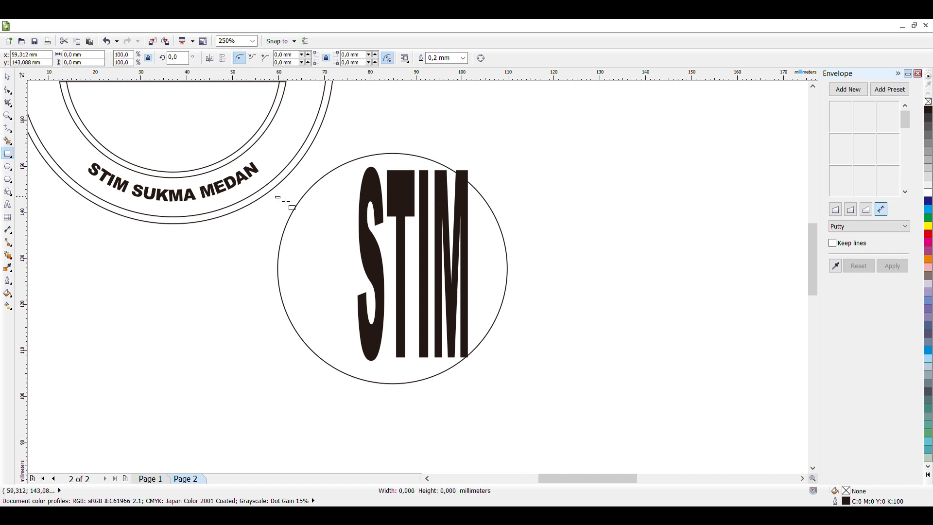
{"action": "left_click_drag", "start_coordinate": [286, 201], "coordinate": [356, 381]}
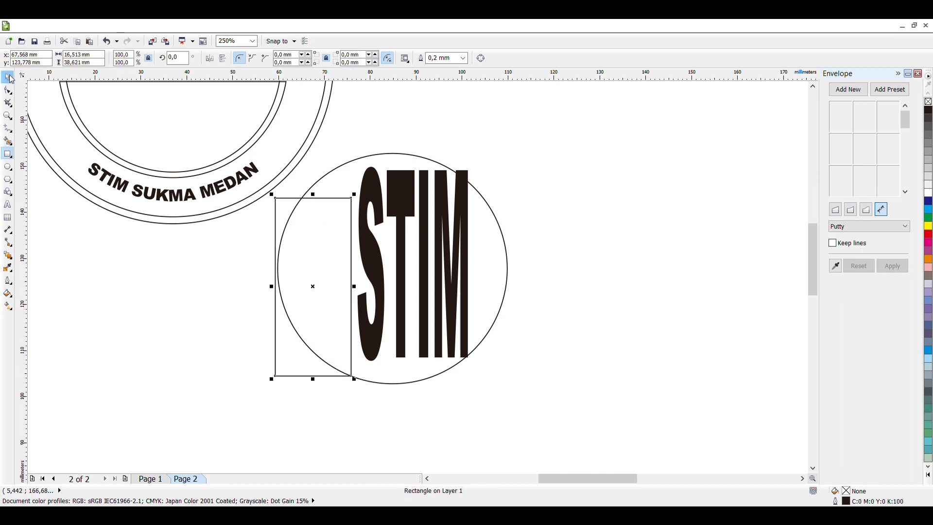
{"action": "left_click", "coordinate": [8, 77]}
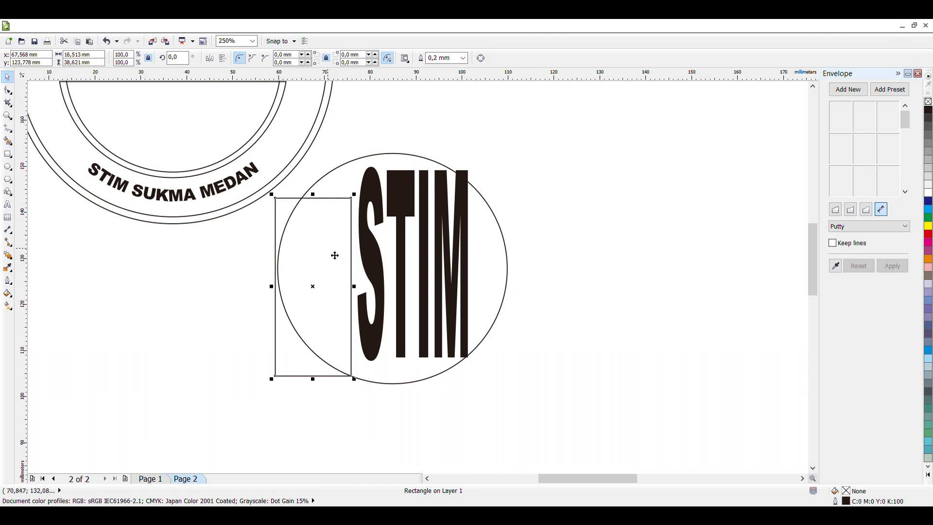
- Trim the circle with the tall rectangle and move the rectangle away below the ring logo
{"action": "left_click", "coordinate": [334, 255]}
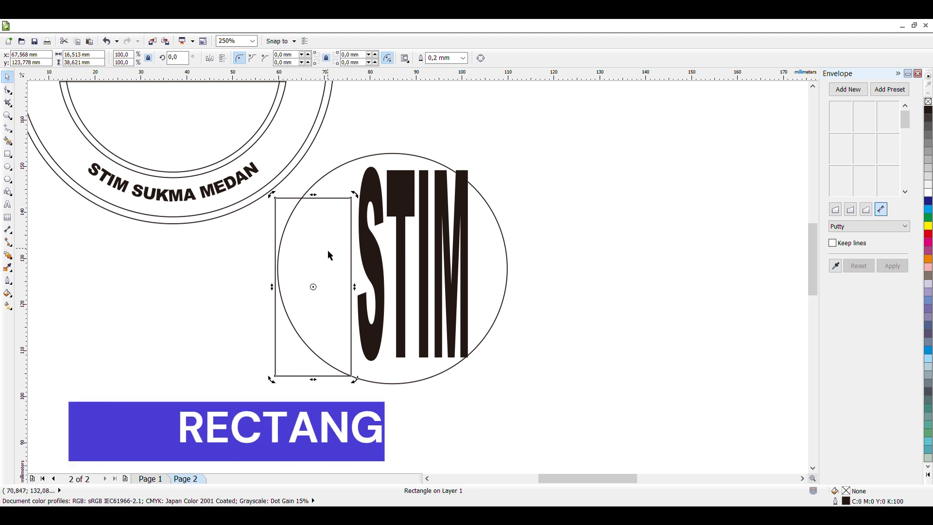
{"action": "left_click", "coordinate": [345, 178], "text": "shift"}
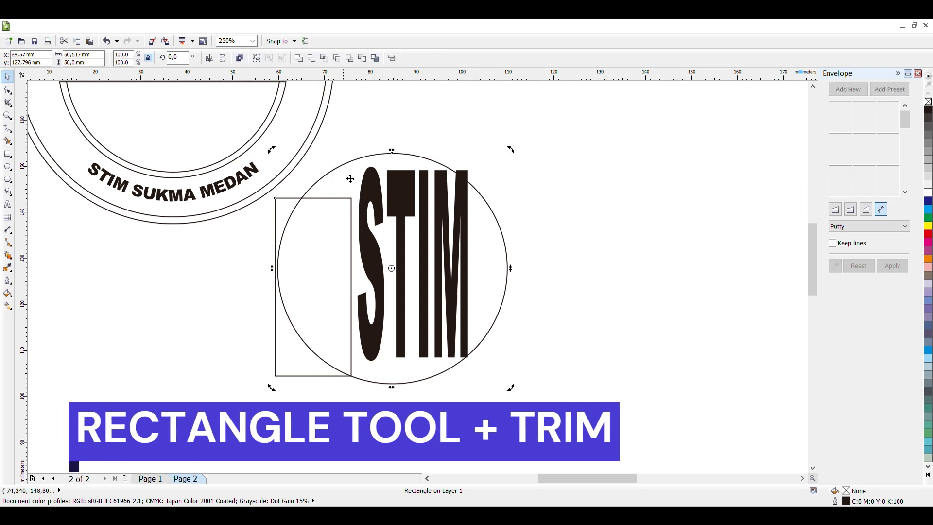
{"action": "left_click", "coordinate": [312, 59]}
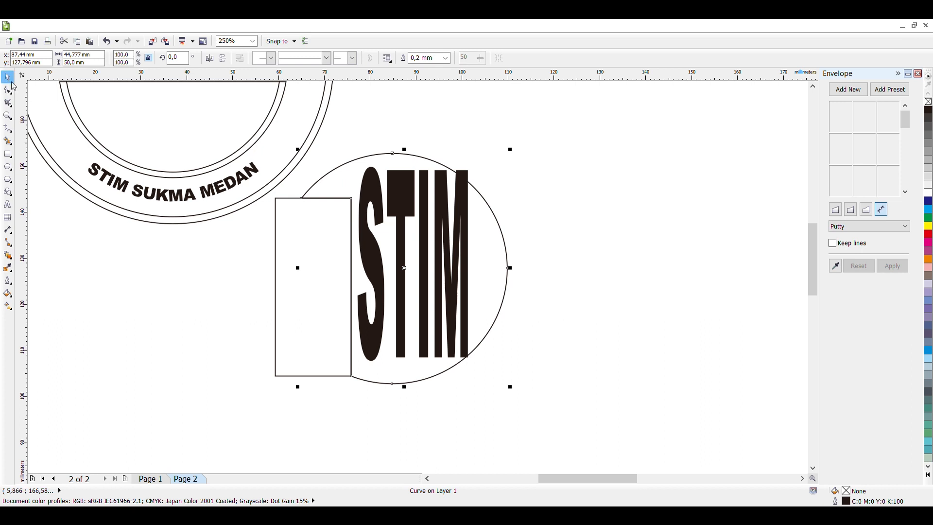
{"action": "left_click", "coordinate": [329, 298]}
{"action": "left_click_drag", "start_coordinate": [329, 298], "coordinate": [188, 339]}
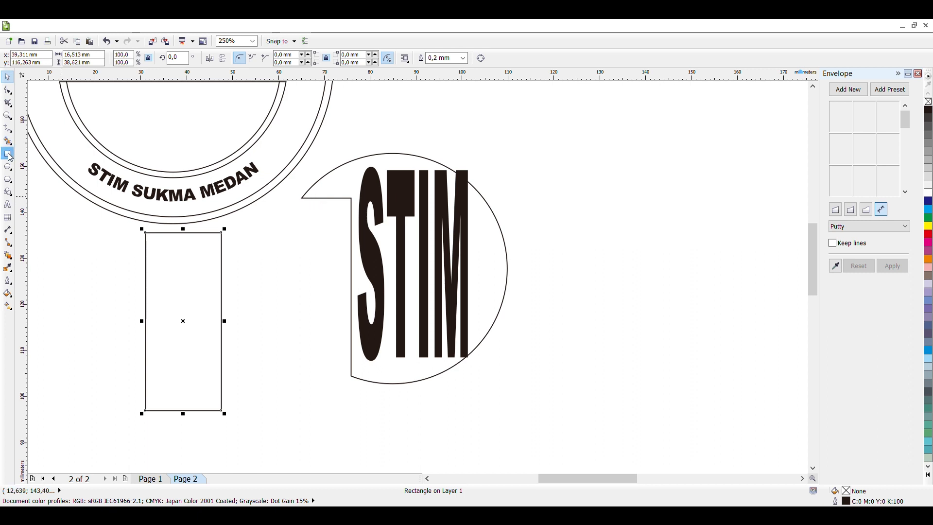
- Draw a rectangle about 10.7 mm by 8.3 mm over the circle's leftover upper-left tip
{"action": "left_click", "coordinate": [316, 172]}
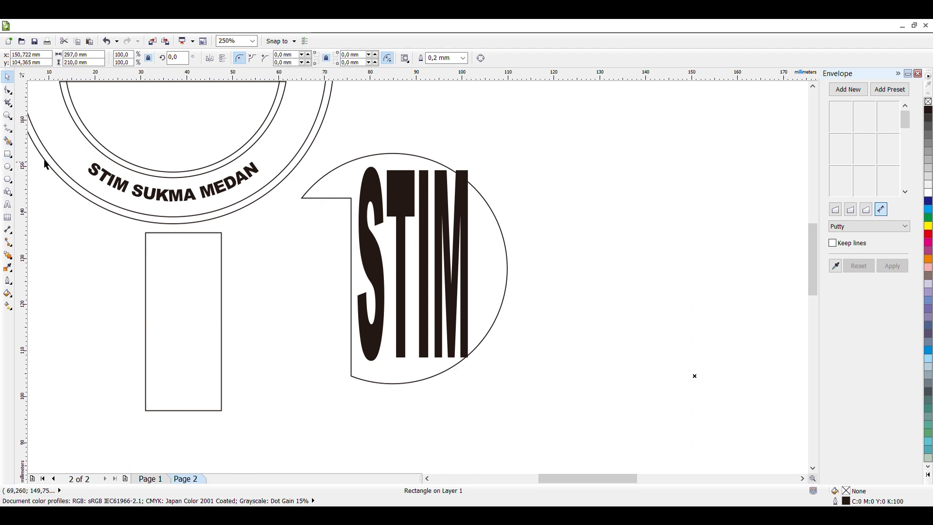
{"action": "key", "text": "F6"}
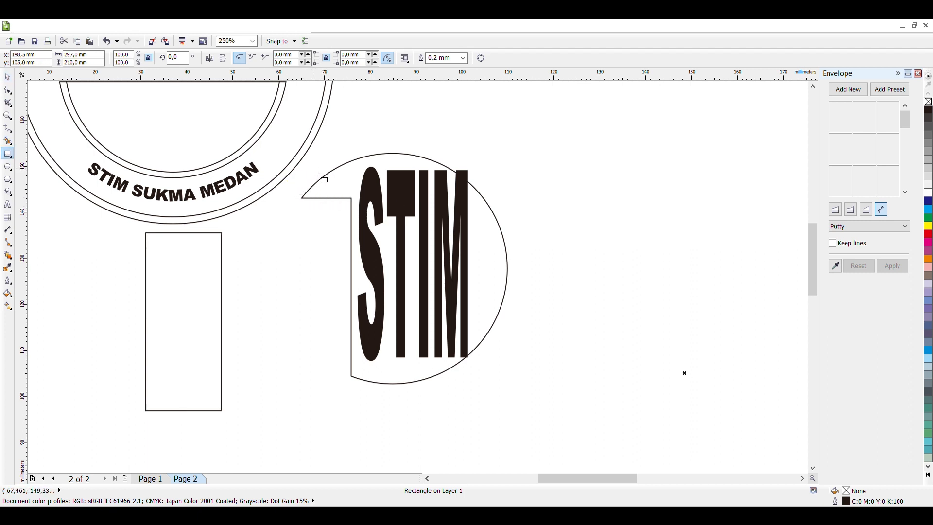
{"action": "left_click_drag", "start_coordinate": [302, 168], "coordinate": [356, 210]}
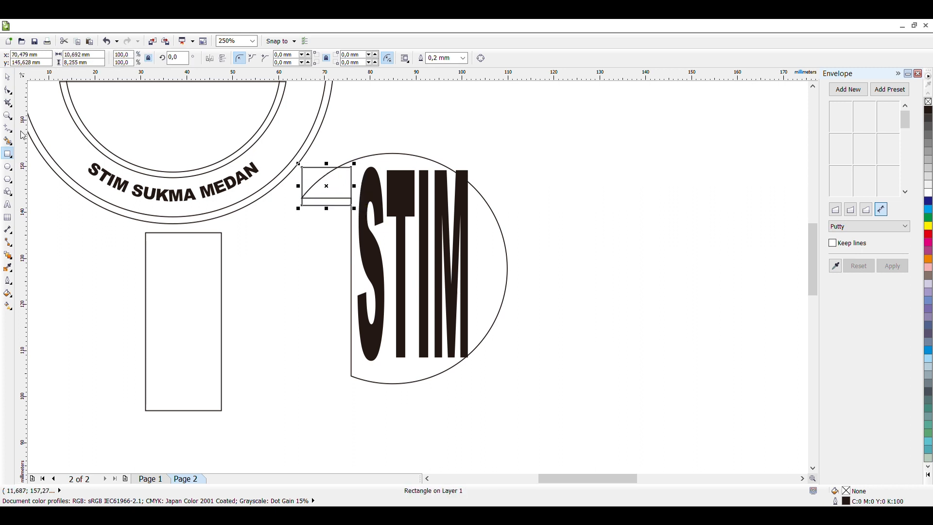
- Trim the cut circle with the small rectangle and move that rectangle beside the tall one
{"action": "left_click", "coordinate": [8, 77]}
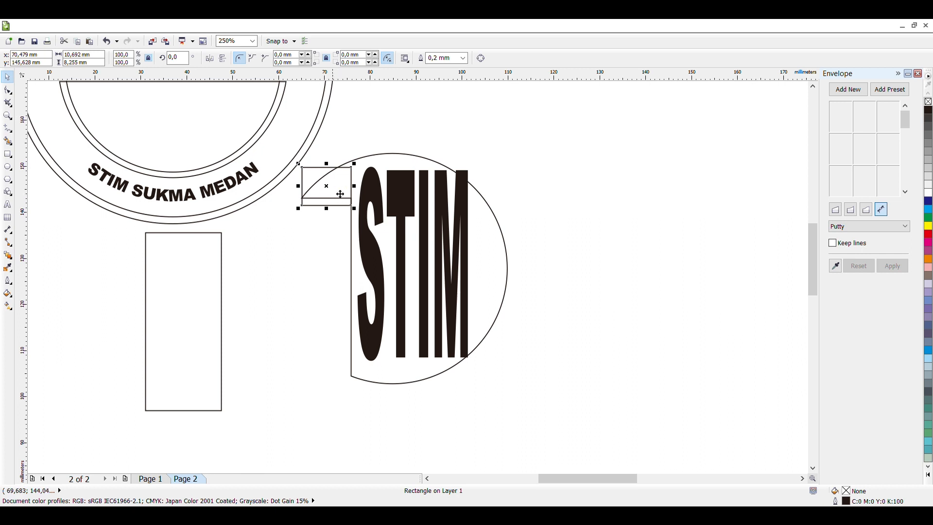
{"action": "left_click", "coordinate": [346, 190]}
{"action": "left_click", "coordinate": [351, 161]}
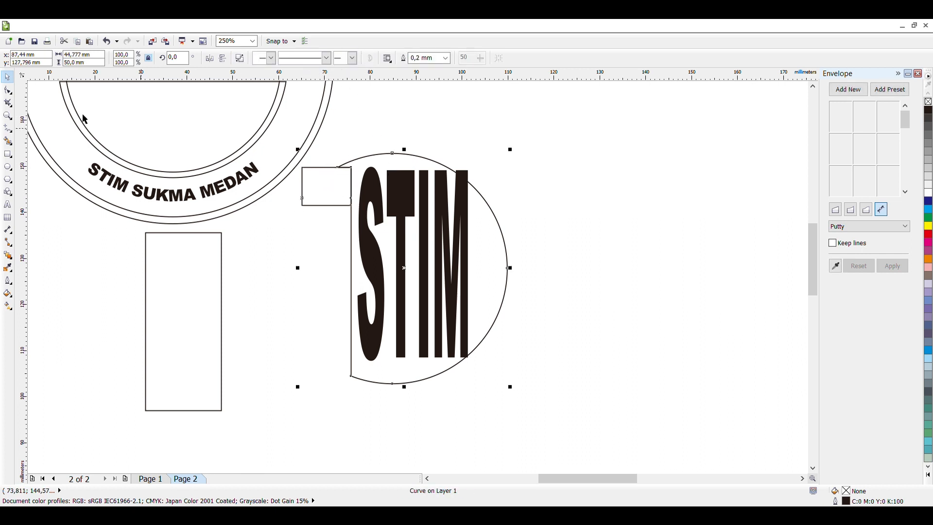
{"action": "left_click_drag", "start_coordinate": [208, 256], "coordinate": [216, 248]}
{"action": "left_click", "coordinate": [332, 202]}
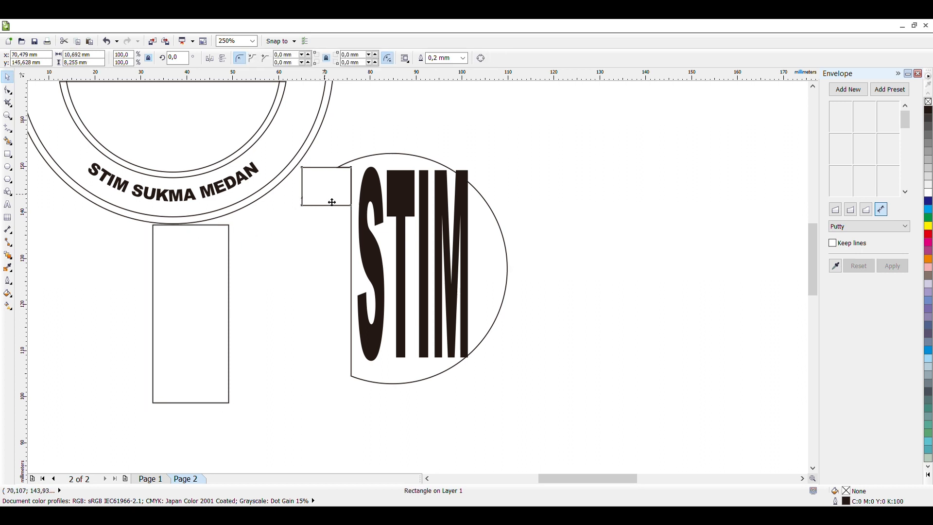
{"action": "left_click_drag", "start_coordinate": [331, 202], "coordinate": [266, 306]}
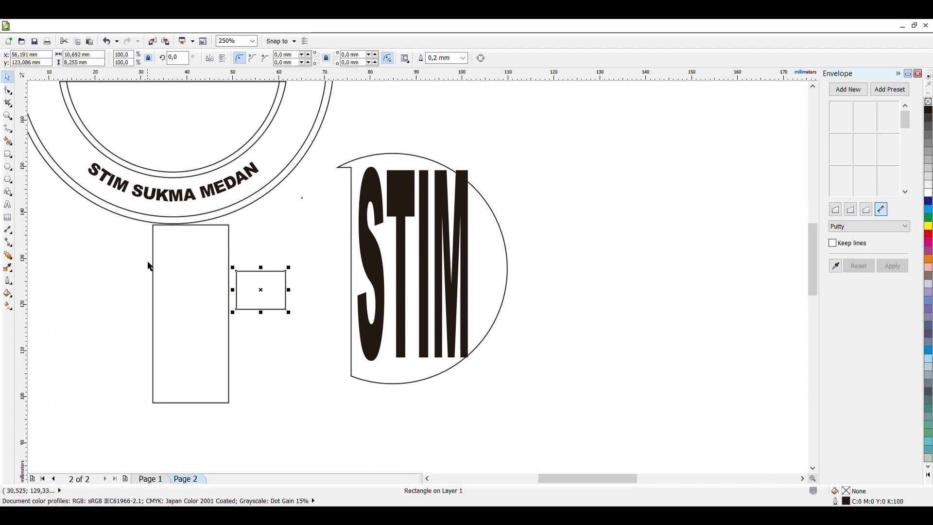
- Try to move both cutting rectangles and the ring logo's outer circle, and undo these moves
{"action": "key", "text": "F3"}
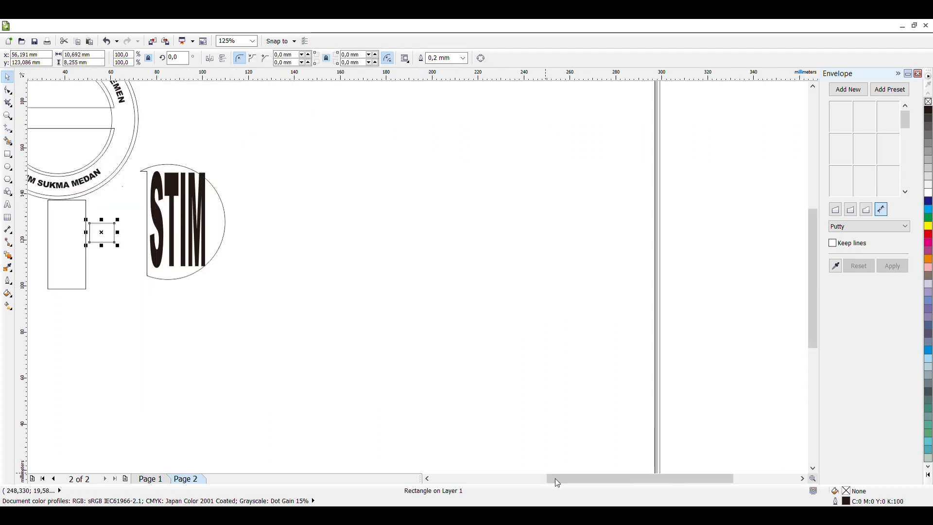
{"action": "left_click_drag", "start_coordinate": [555, 478], "coordinate": [446, 487]}
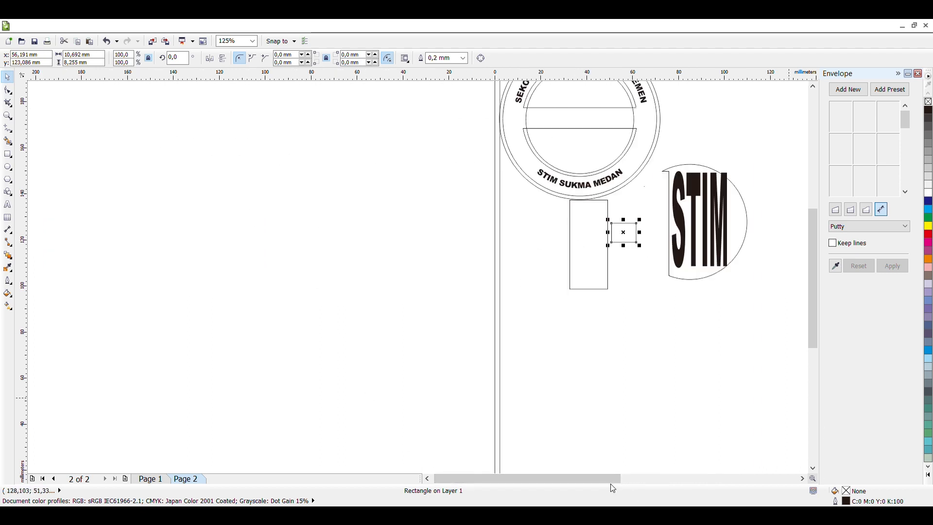
{"action": "left_click_drag", "start_coordinate": [527, 479], "coordinate": [540, 479]}
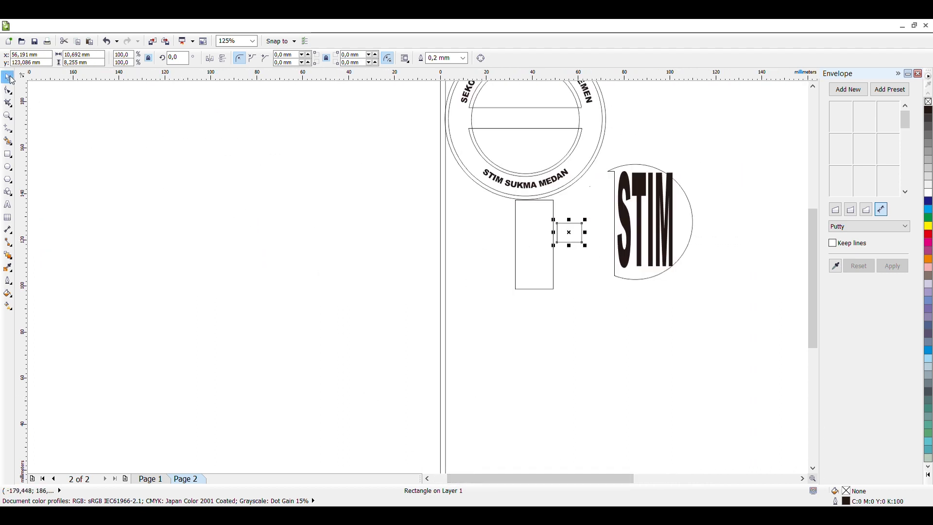
{"action": "left_click_drag", "start_coordinate": [513, 205], "coordinate": [544, 298]}
{"action": "left_click", "coordinate": [531, 229]}
{"action": "left_click", "coordinate": [575, 238]}
{"action": "left_click_drag", "start_coordinate": [575, 238], "coordinate": [582, 278]}
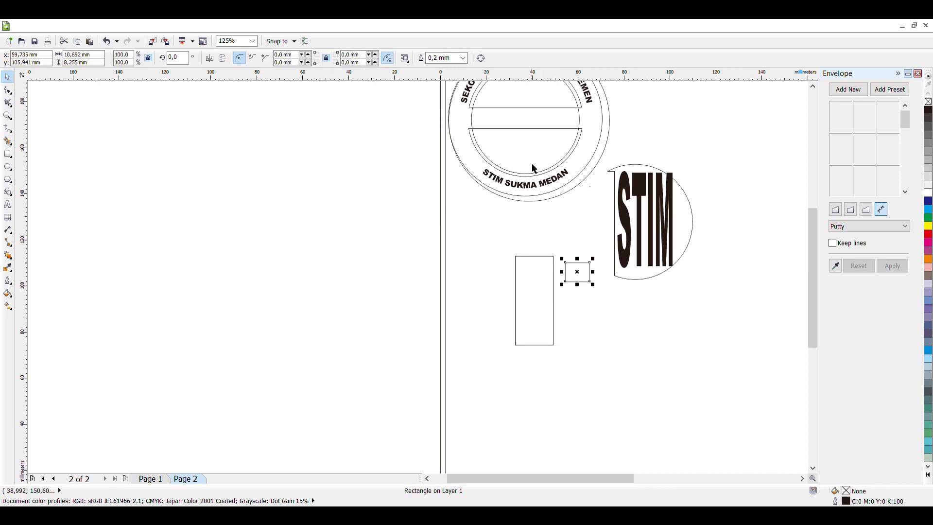
{"action": "left_click", "coordinate": [544, 162]}
{"action": "key", "text": "ctrl+z"}
{"action": "key", "text": "ctrl+z"}
{"action": "key", "text": "ctrl+z"}
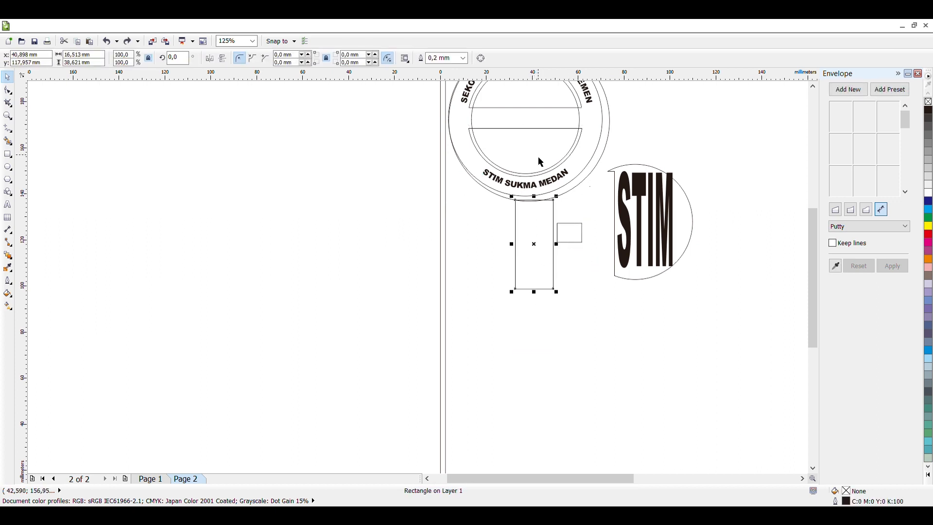
- Move the tall and small cutting rectangles farther below the ring logo, placing them side by side
{"action": "left_click", "coordinate": [548, 266]}
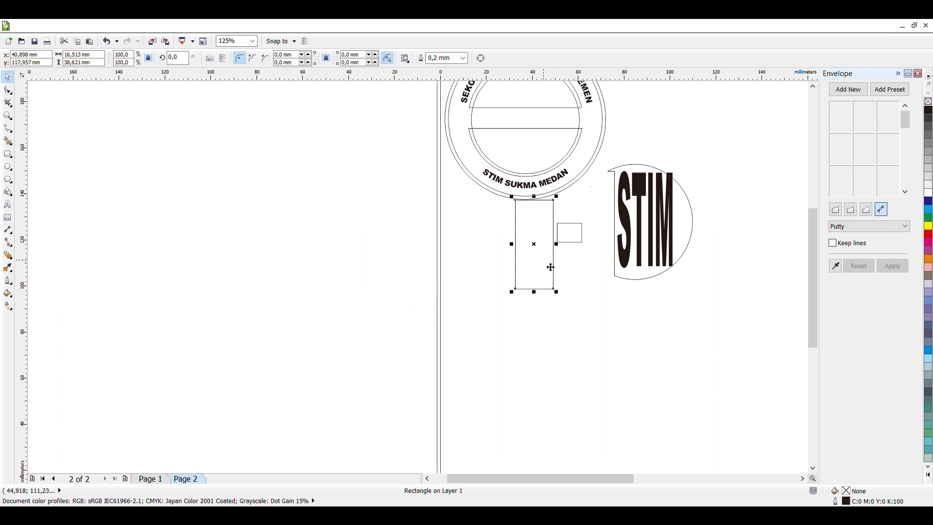
{"action": "left_click_drag", "start_coordinate": [548, 266], "coordinate": [557, 306]}
{"action": "left_click", "coordinate": [578, 240]}
{"action": "left_click_drag", "start_coordinate": [578, 240], "coordinate": [575, 336]}
{"action": "left_click", "coordinate": [477, 238]}
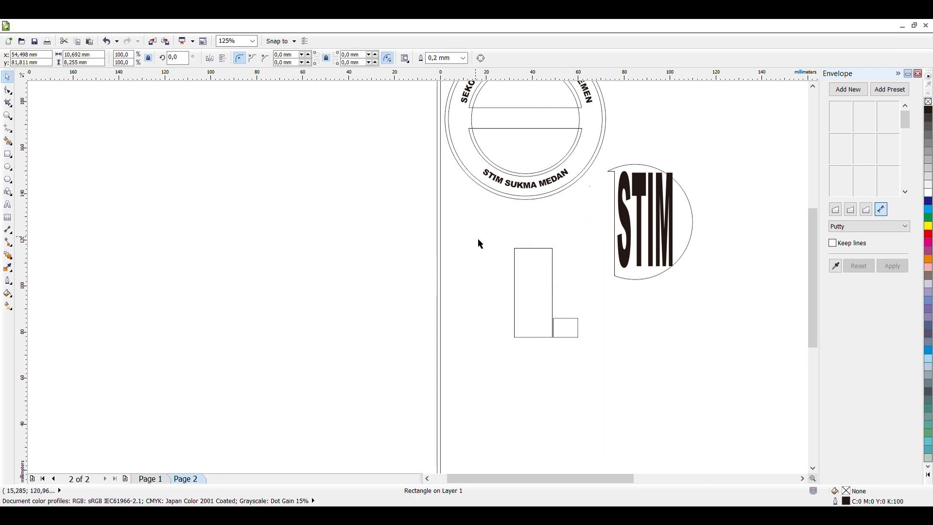
{"action": "key", "text": "ctrl+z"}
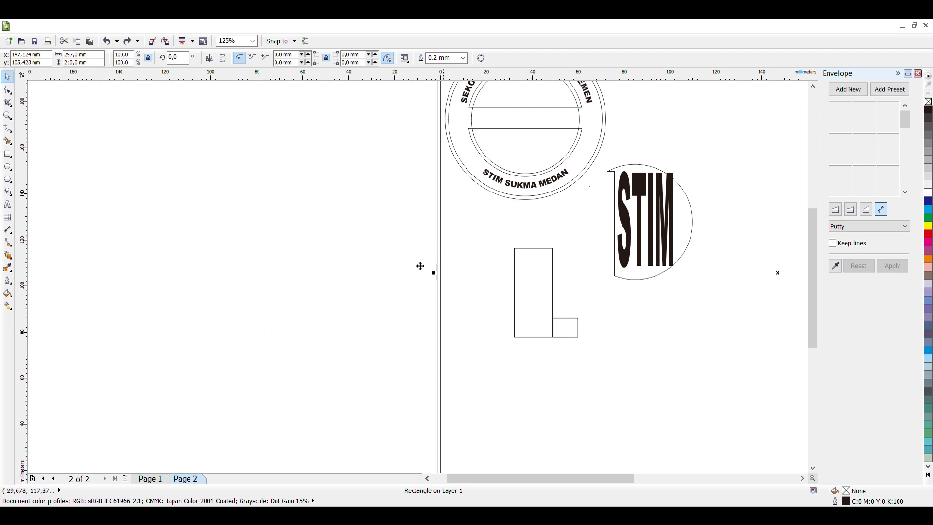
- Select all objects and move them about 6 mm to the right, undoing an extra slight downward shift
{"action": "double_click", "coordinate": [8, 77]}
{"action": "left_click_drag", "start_coordinate": [521, 254], "coordinate": [596, 328]}
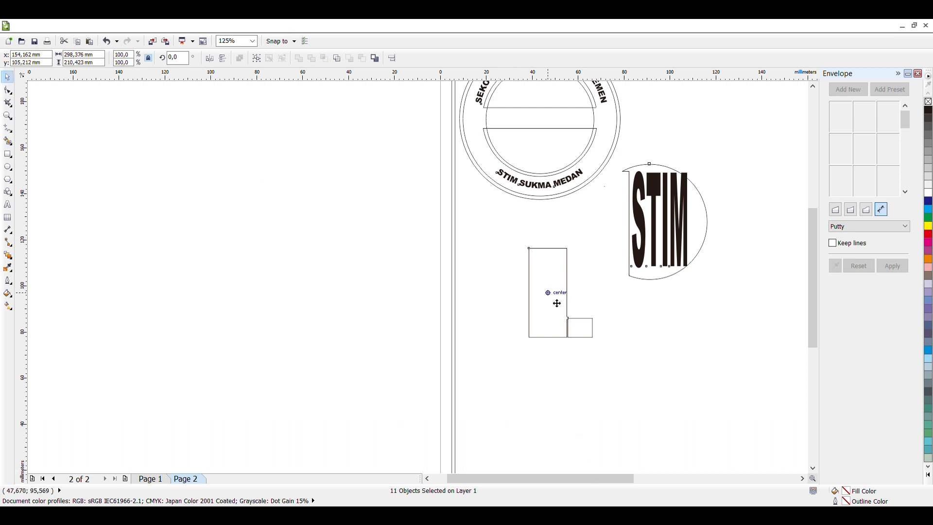
{"action": "left_click_drag", "start_coordinate": [813, 306], "coordinate": [814, 294]}
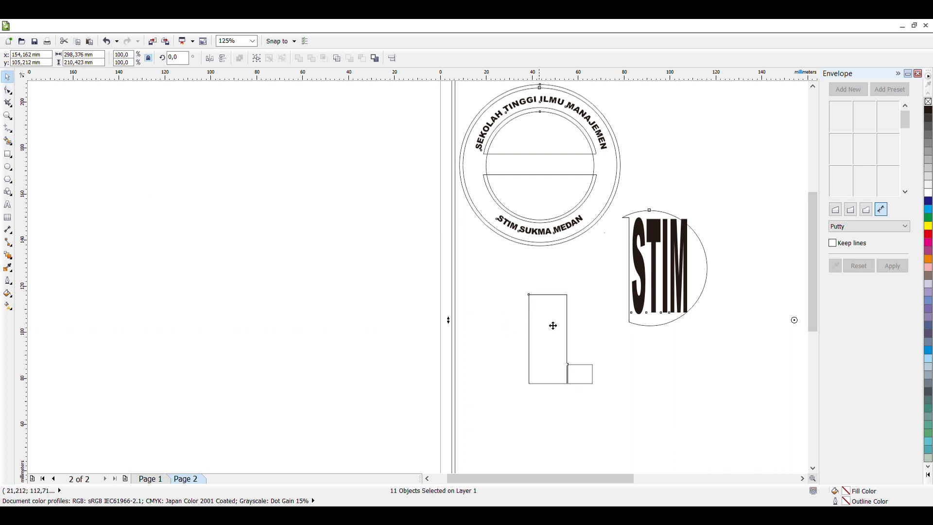
{"action": "mouse_move", "coordinate": [567, 335]}
{"action": "left_mouse_down"}
{"action": "mouse_move", "coordinate": [599, 377]}
{"action": "mouse_move", "coordinate": [580, 369]}
{"action": "mouse_move", "coordinate": [564, 335]}
{"action": "left_mouse_up"}
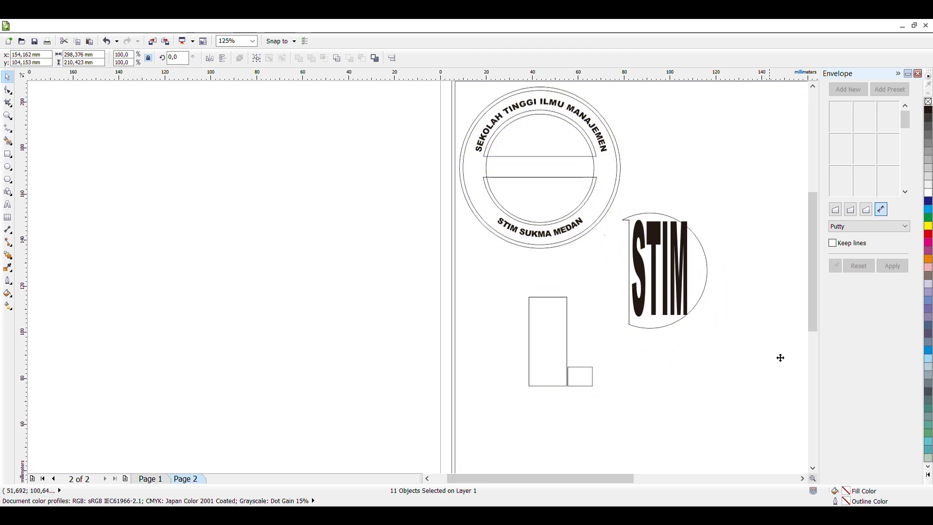
{"action": "key", "text": "ctrl+z"}
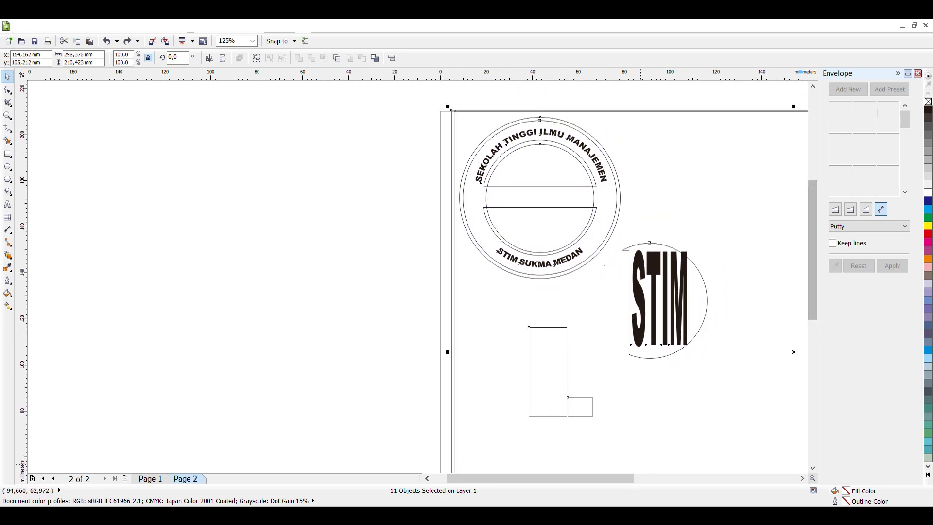
- Delete the tall and the small cutting rectangles below the ring logo
{"action": "left_click_drag", "start_coordinate": [548, 482], "coordinate": [562, 482]}
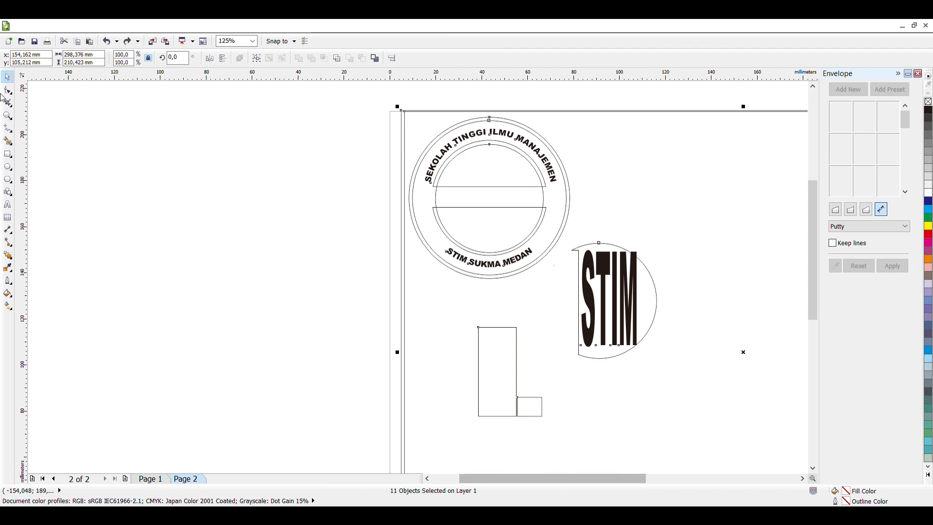
{"action": "left_click", "coordinate": [59, 112]}
{"action": "left_click", "coordinate": [480, 312]}
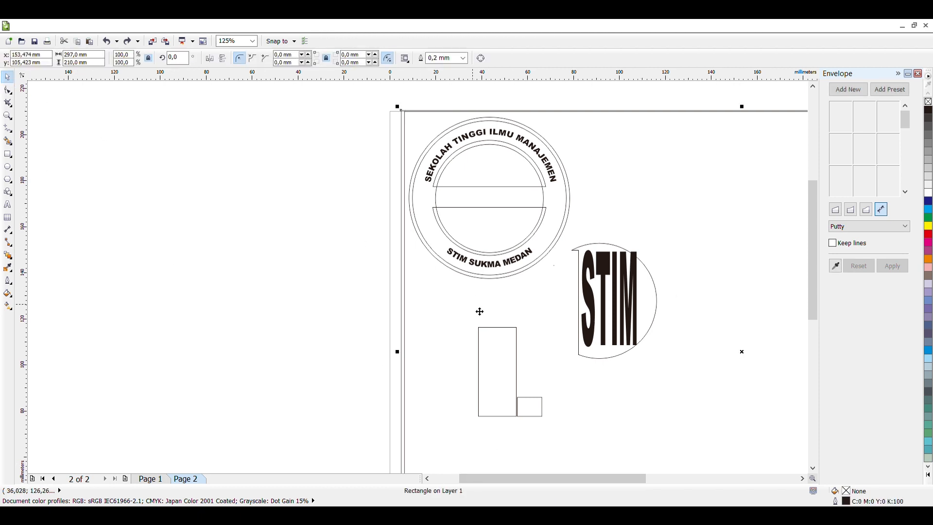
{"action": "left_click", "coordinate": [515, 354]}
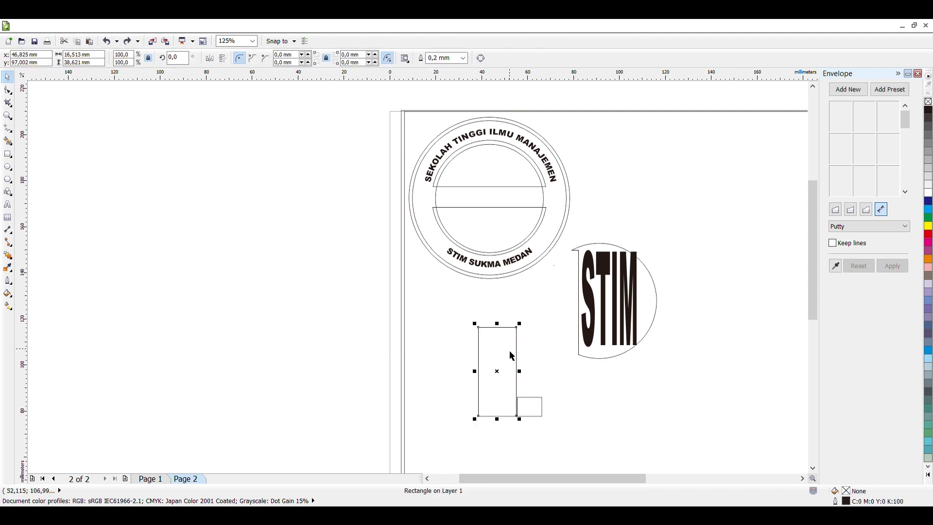
{"action": "key", "text": "Delete"}
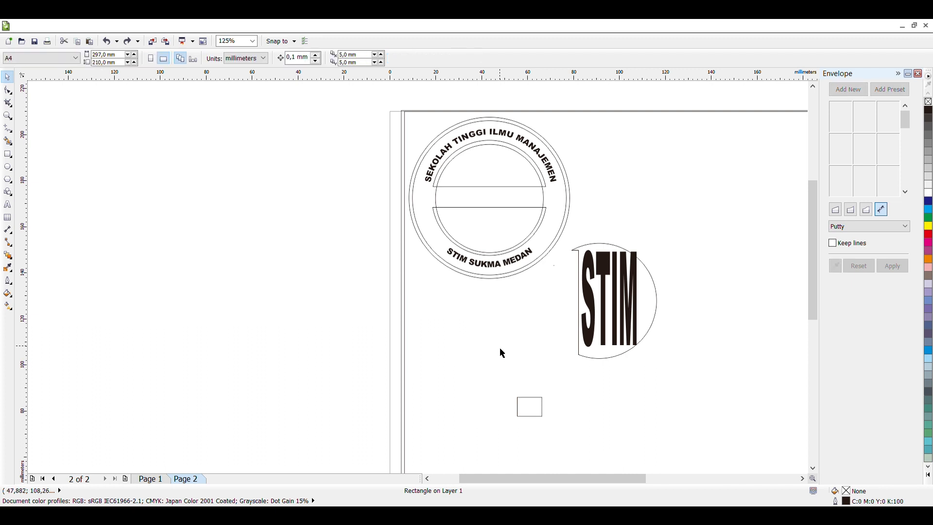
{"action": "left_click", "coordinate": [535, 402]}
{"action": "left_click", "coordinate": [536, 416]}
{"action": "key", "text": "Delete"}
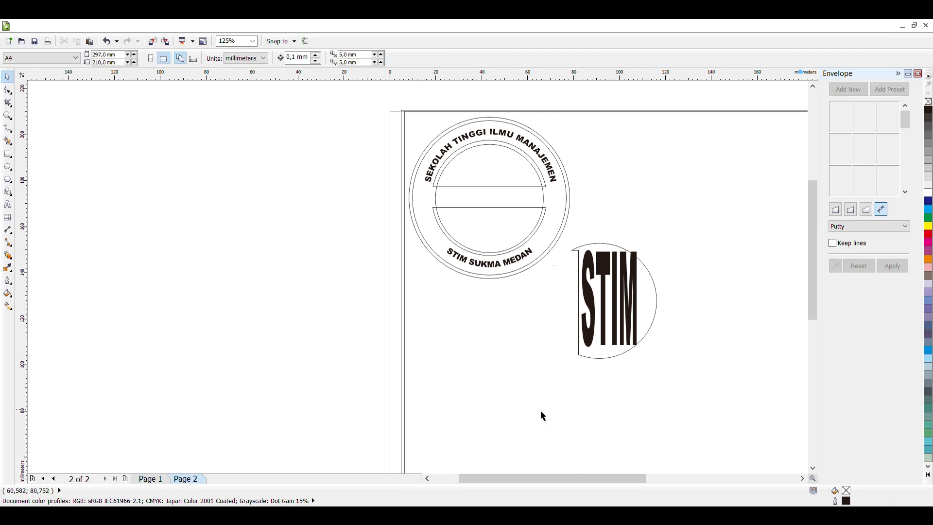
- Create and apply an envelope on the large STIM lettering with Vertical mapping and Keep lines enabled
{"action": "left_click", "coordinate": [617, 311]}
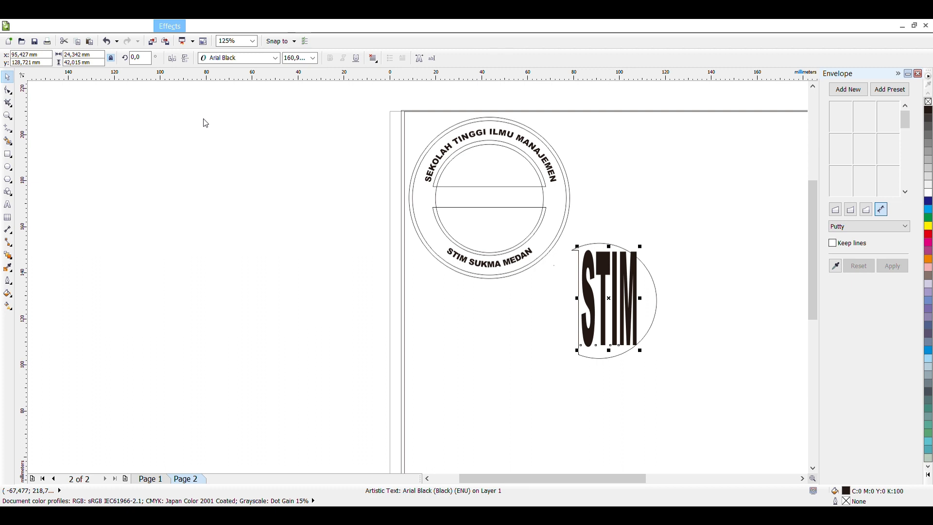
{"action": "key", "text": "ctrl+F7"}
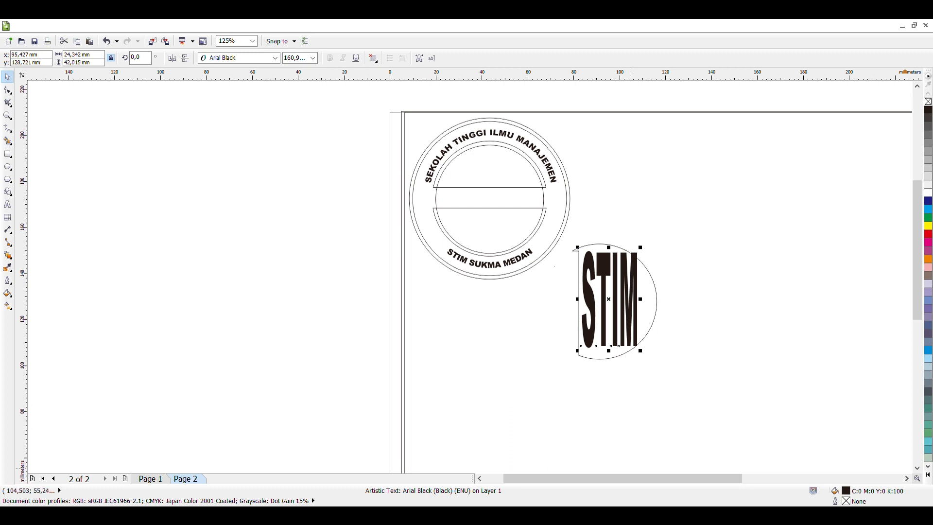
{"action": "scroll", "coordinate": [668, 478], "scroll_direction": "right", "scroll_amount": 2}
{"action": "scroll", "coordinate": [665, 458], "scroll_direction": "down", "scroll_amount": 2}
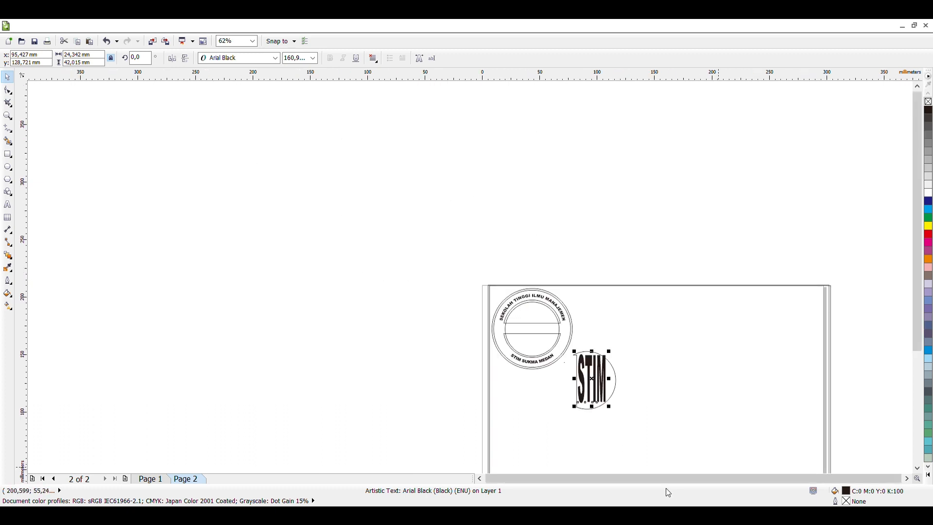
{"action": "scroll", "coordinate": [713, 450], "scroll_direction": "down", "scroll_amount": 3}
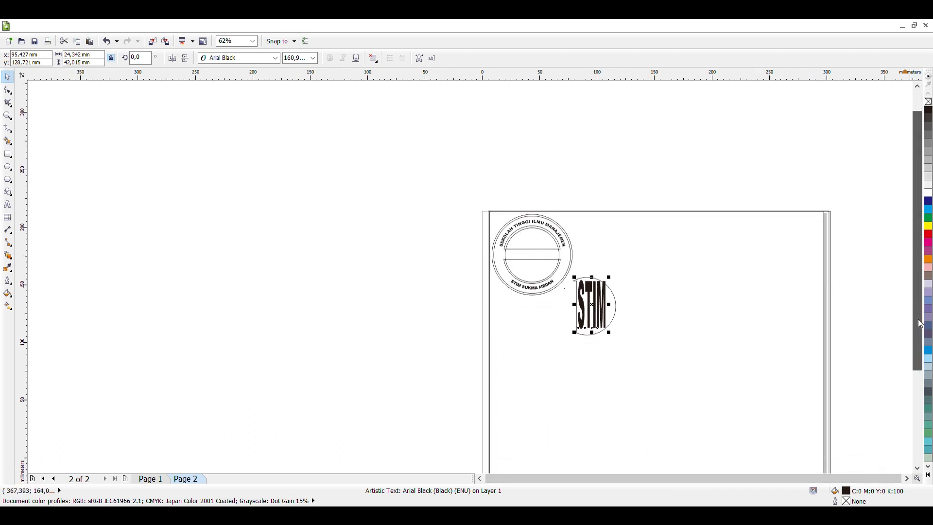
{"action": "scroll", "coordinate": [758, 417], "scroll_direction": "up", "scroll_amount": 2}
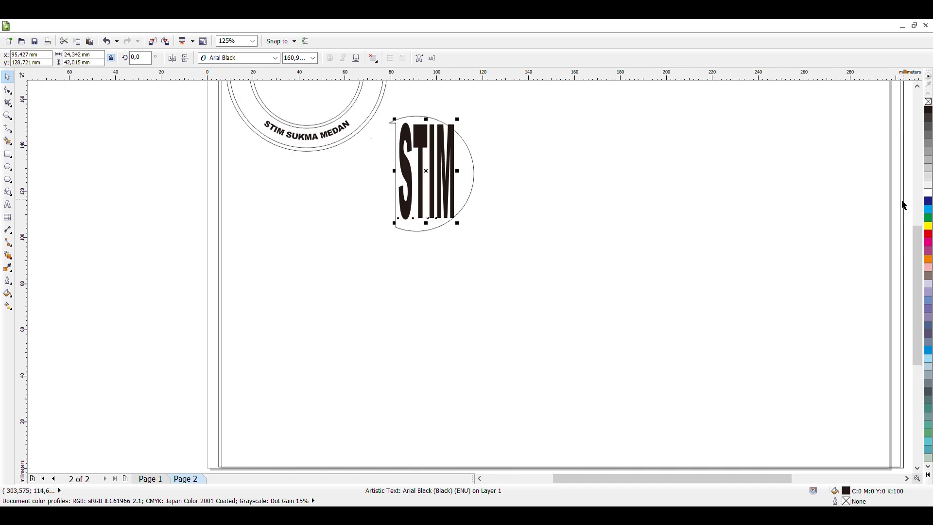
{"action": "left_click", "coordinate": [426, 153]}
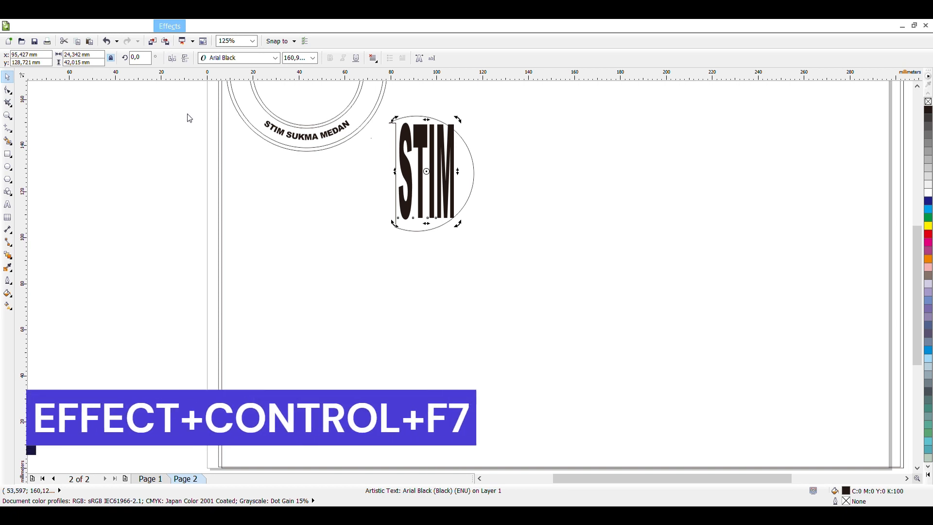
{"action": "key", "text": "ctrl+F7"}
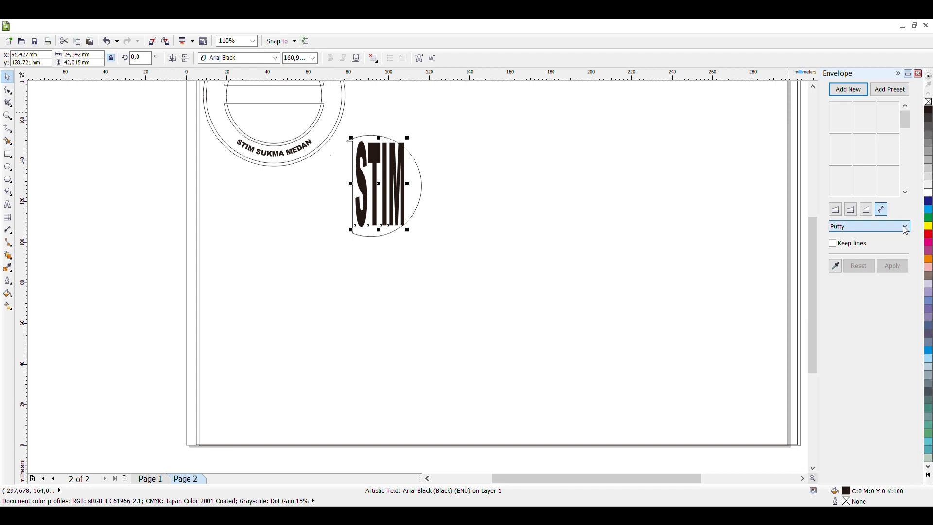
{"action": "key", "text": "Down"}
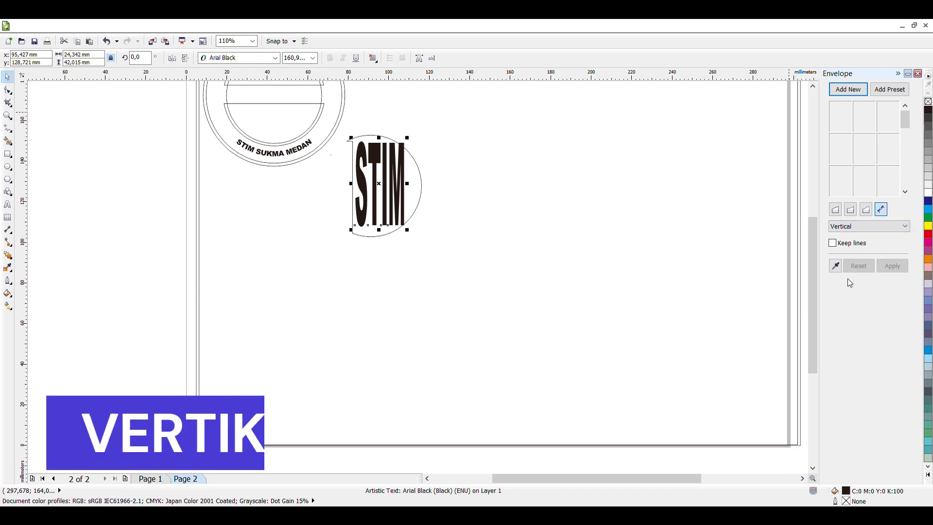
{"action": "left_click", "coordinate": [836, 267]}
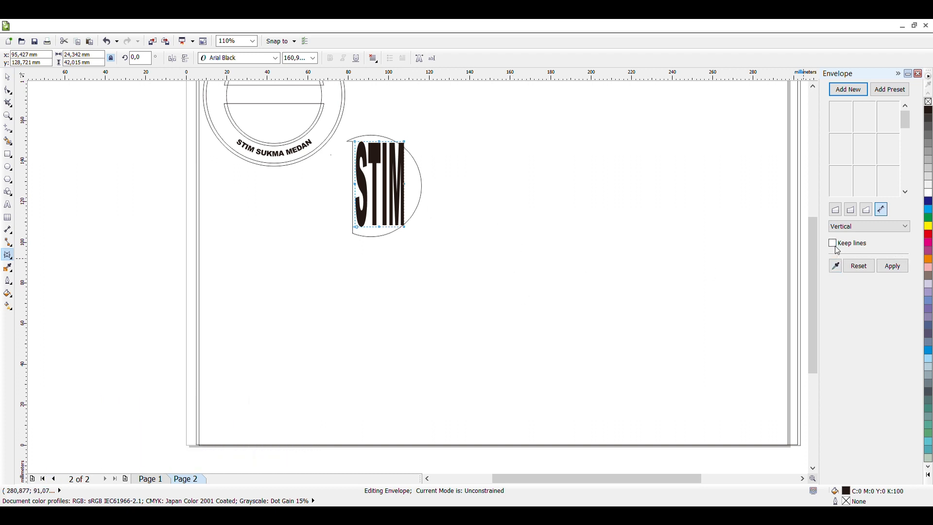
{"action": "left_click", "coordinate": [894, 268]}
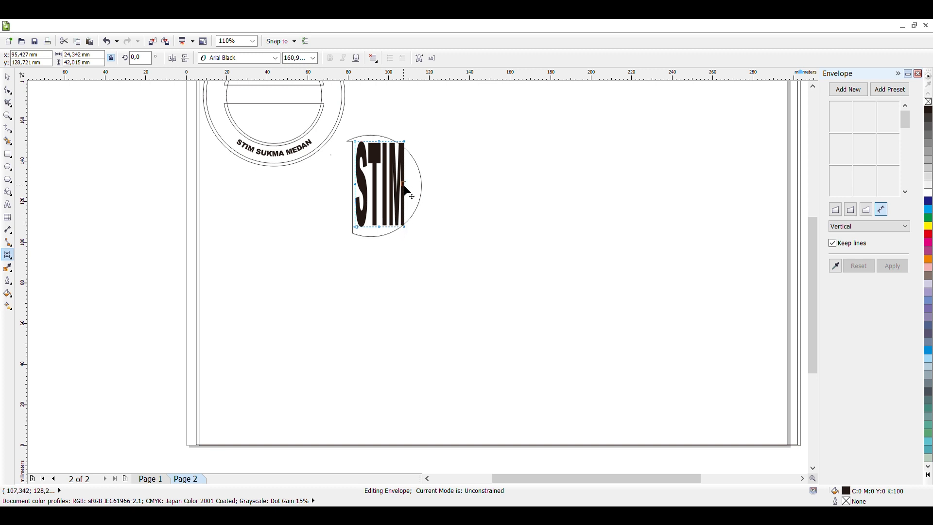
- Try to pull the middle envelope node beside the M of the STIM lettering outward, and undo it
{"action": "left_click_drag", "start_coordinate": [405, 187], "coordinate": [411, 184]}
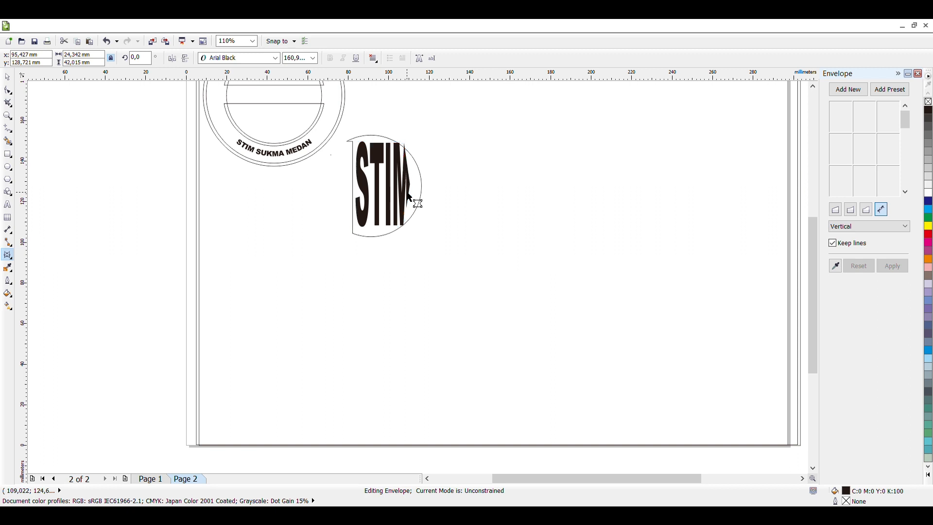
{"action": "key", "text": "ctrl+z"}
{"action": "left_click", "coordinate": [9, 79]}
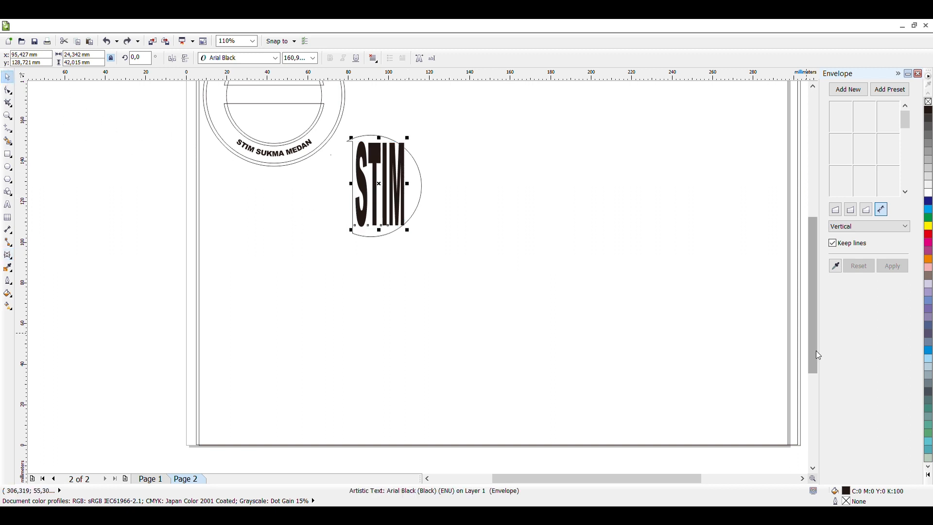
- Move the trimmed circle off the STIM lettering into the empty area at about X 187 mm, Y 140 mm
{"action": "left_click_drag", "start_coordinate": [816, 350], "coordinate": [818, 318]}
{"action": "left_click", "coordinate": [563, 304]}
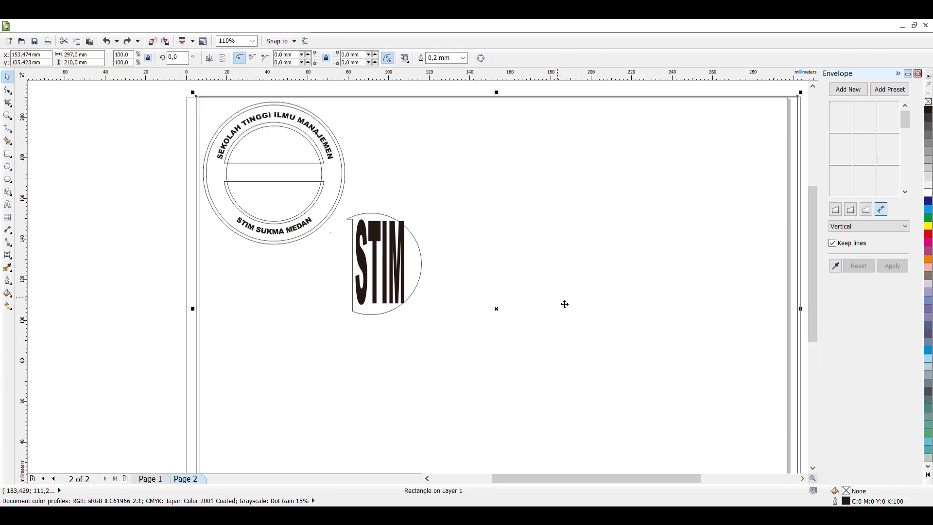
{"action": "left_click", "coordinate": [386, 261]}
{"action": "left_click_drag", "start_coordinate": [386, 261], "coordinate": [583, 243]}
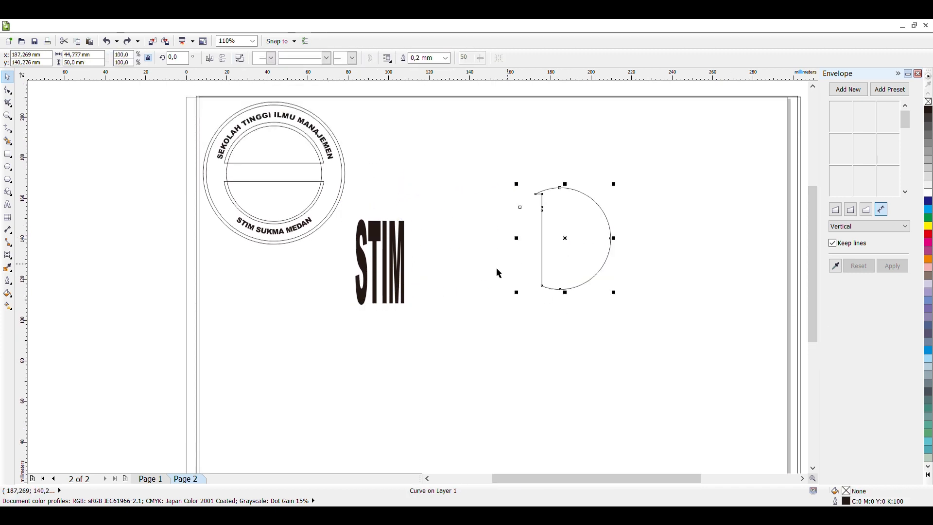
- Move the STIM lettering into the centre of the ring logo and compare it with the finished logo on Page 1
{"action": "left_click", "coordinate": [403, 270]}
{"action": "left_click_drag", "start_coordinate": [403, 271], "coordinate": [296, 182]}
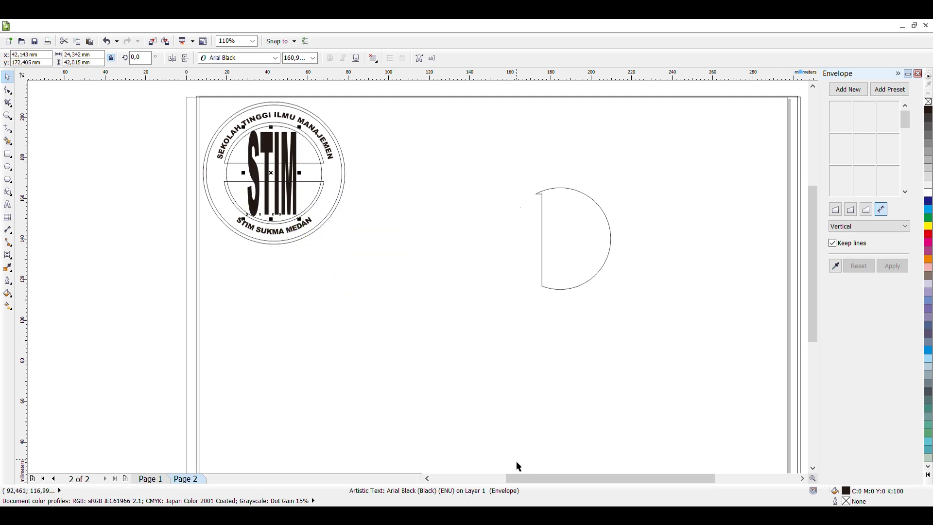
{"action": "left_click_drag", "start_coordinate": [528, 478], "coordinate": [513, 479]}
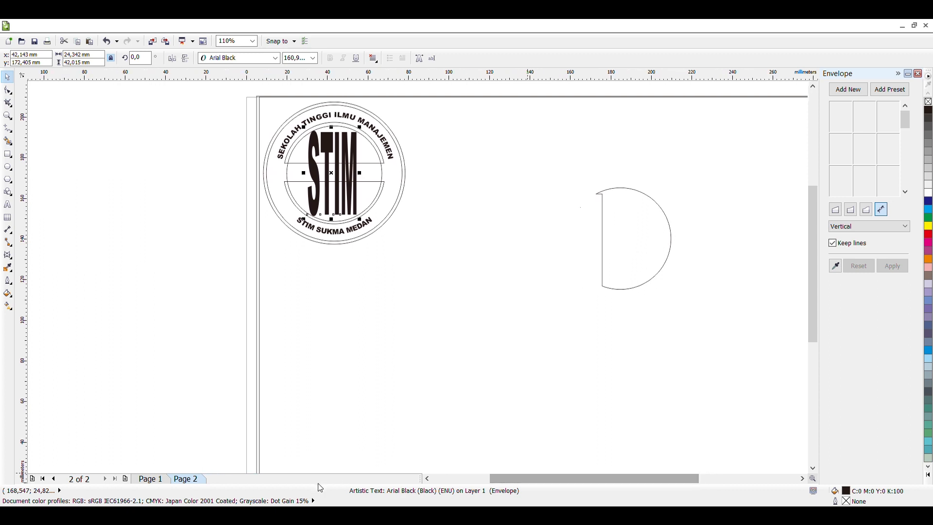
{"action": "left_click", "coordinate": [149, 479]}
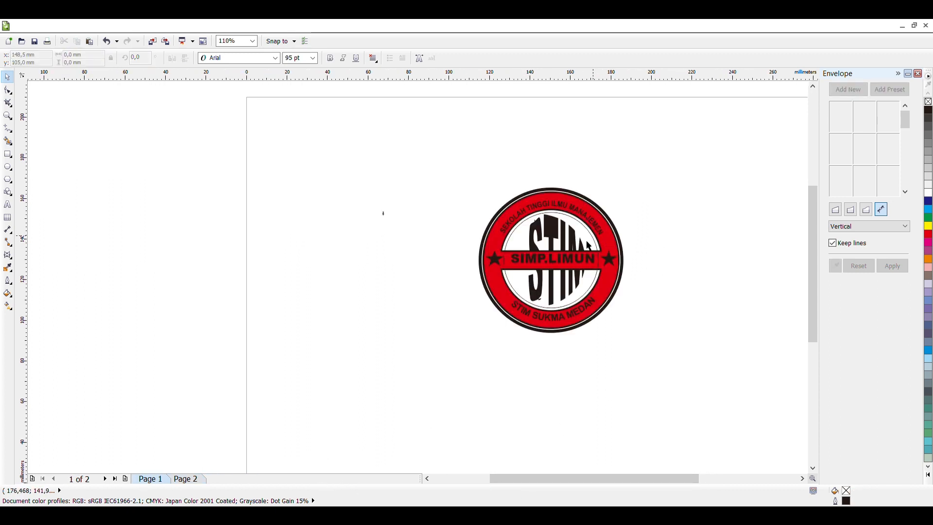
{"action": "left_click", "coordinate": [178, 479]}
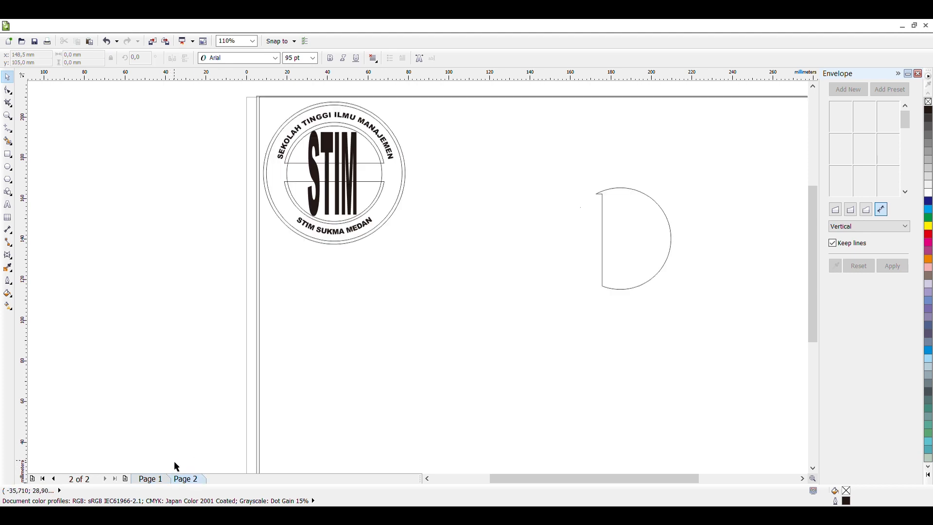
- Select all objects on Page 2 and move them about 2 mm to the left and 1 mm up
{"action": "left_click", "coordinate": [403, 188]}
{"action": "key", "text": "ctrl+a"}
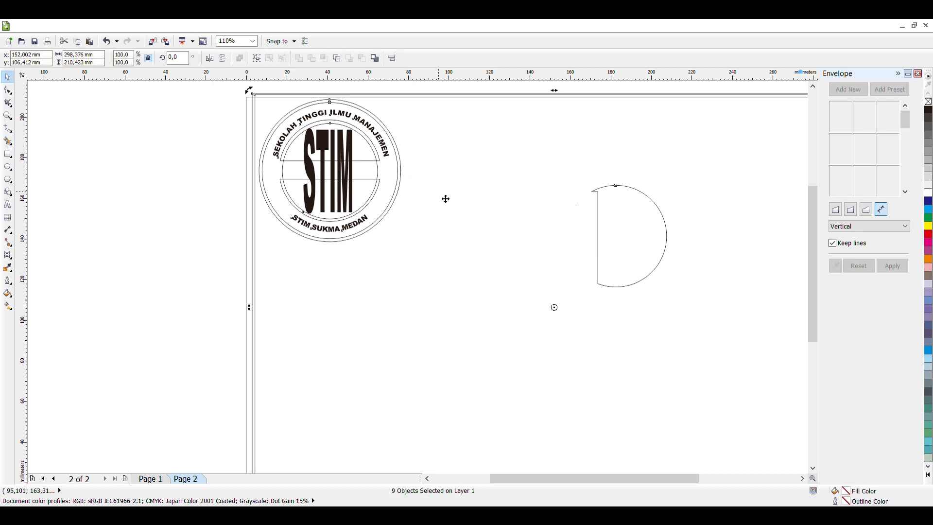
{"action": "left_click", "coordinate": [73, 201]}
- Fill the ring logo's curve with white and place the STIM lettering behind its central band
{"action": "left_click", "coordinate": [402, 183]}
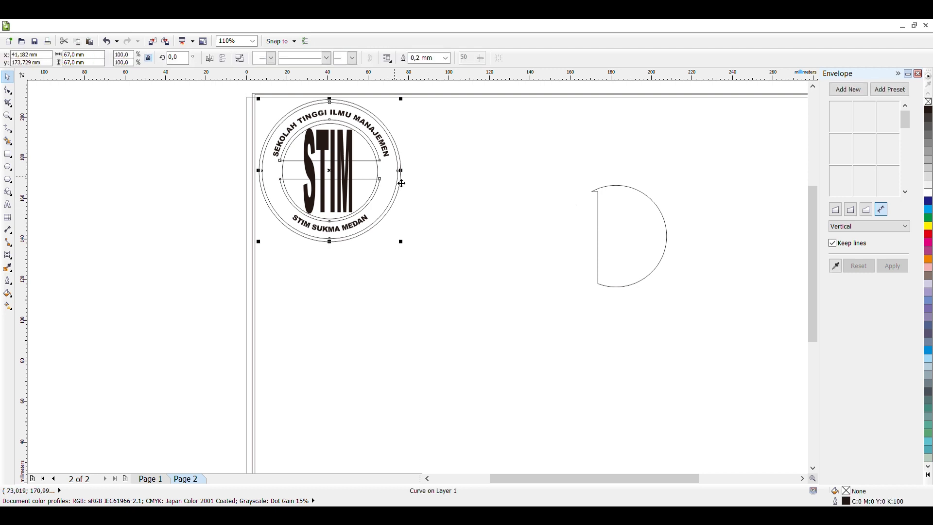
{"action": "left_click", "coordinate": [928, 194]}
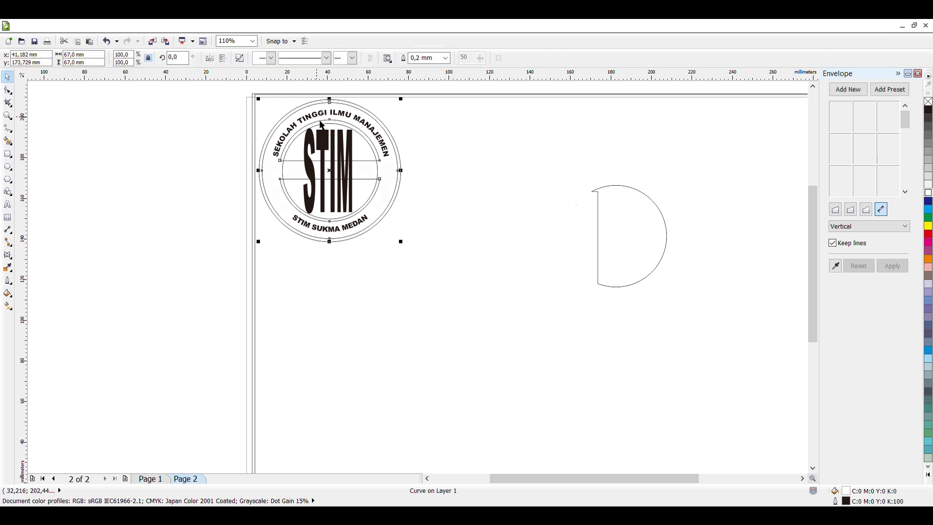
{"action": "left_click", "coordinate": [327, 145]}
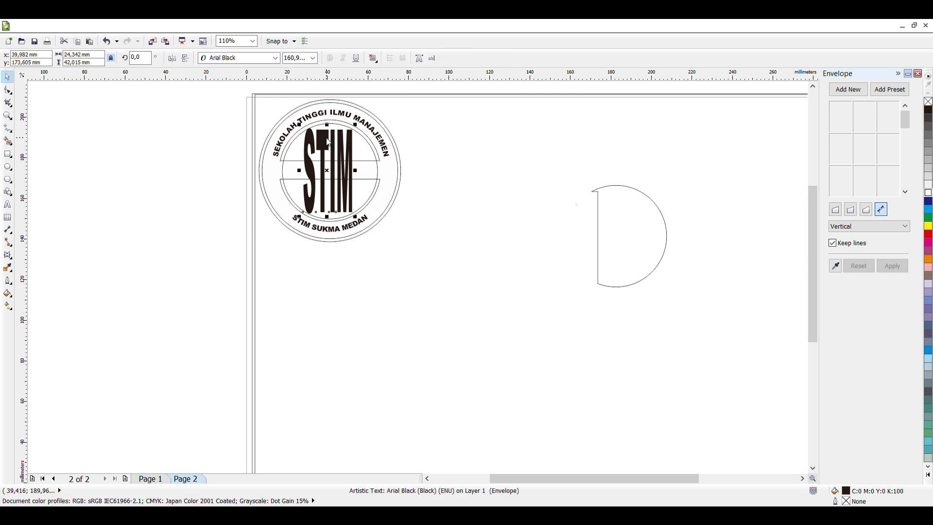
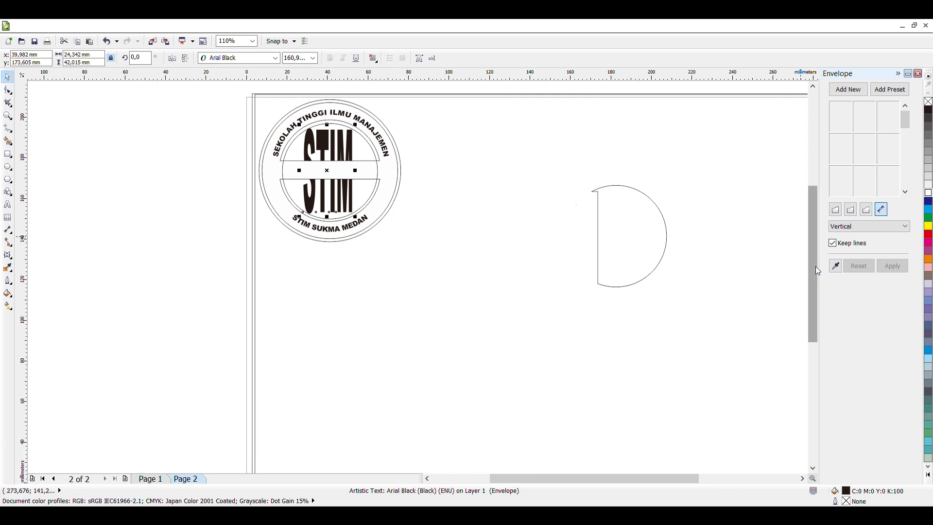
- Compare the ring logo on Page 2 with the central band of the finished logo on Page 1
{"action": "scroll", "coordinate": [817, 268], "scroll_direction": "up", "scroll_amount": 2}
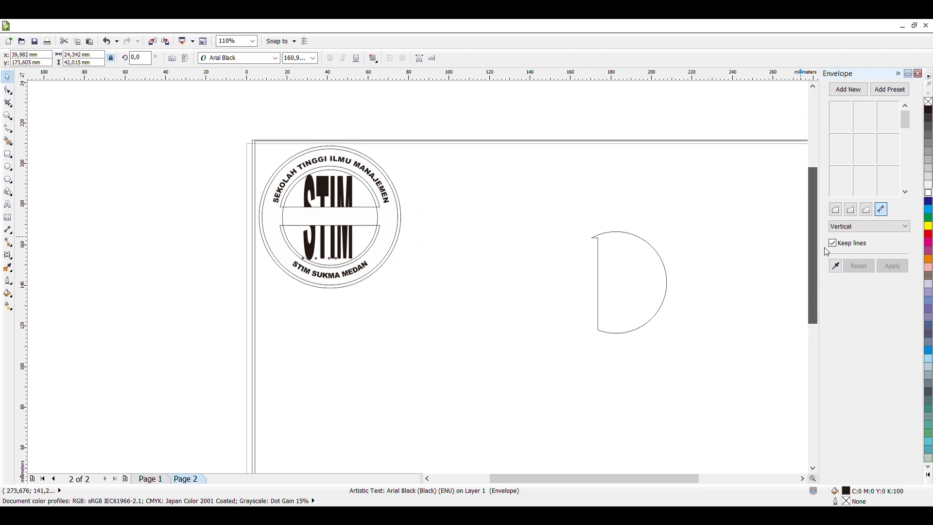
{"action": "left_click", "coordinate": [8, 116]}
{"action": "left_click", "coordinate": [319, 221]}
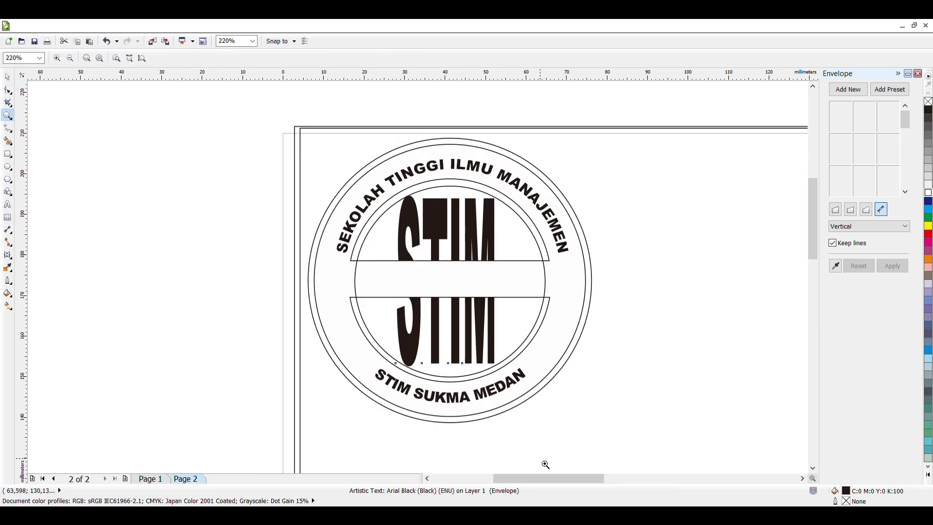
{"action": "left_click", "coordinate": [7, 79]}
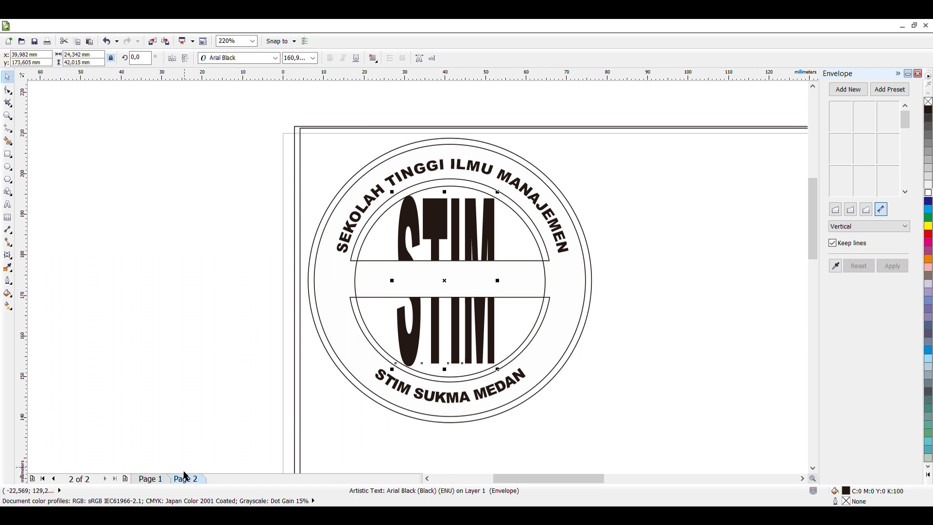
{"action": "left_click", "coordinate": [151, 479]}
{"action": "left_click_drag", "start_coordinate": [567, 490], "coordinate": [636, 482]}
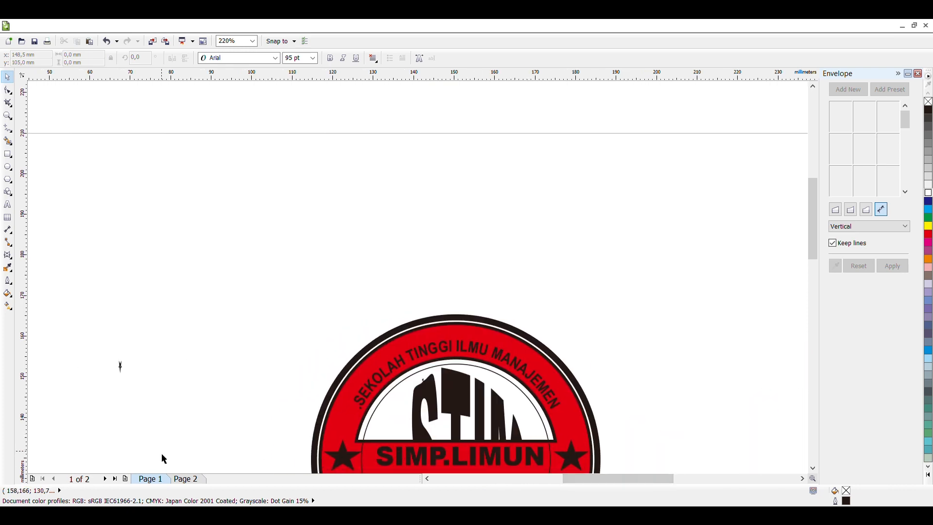
{"action": "left_click", "coordinate": [185, 479]}
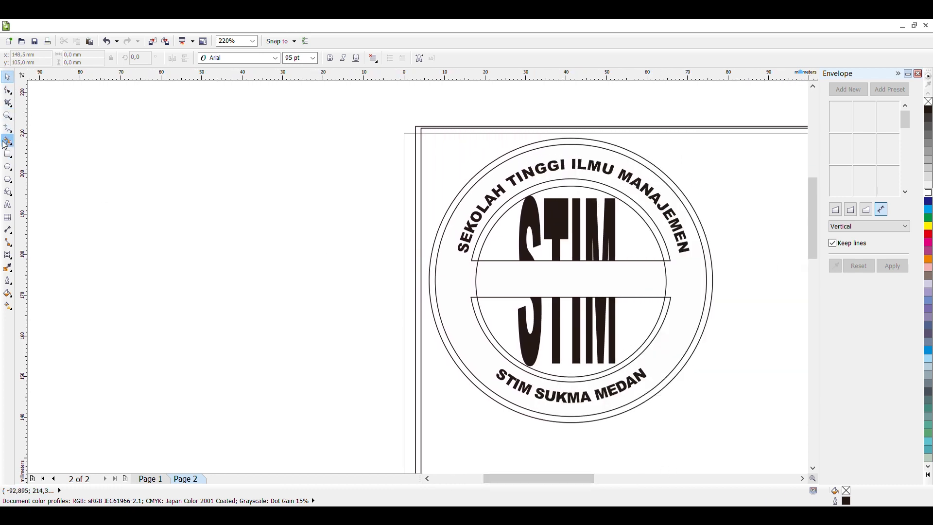
- Add the artistic text "SIMP.LIMUN" in 11 pt Arial inside the ring logo's central band
{"action": "left_click", "coordinate": [7, 205]}
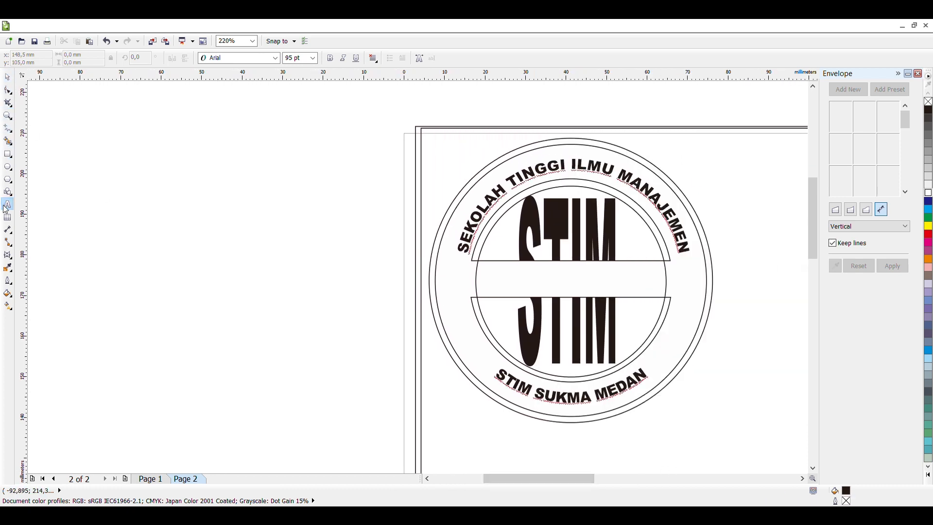
{"action": "left_click", "coordinate": [503, 290]}
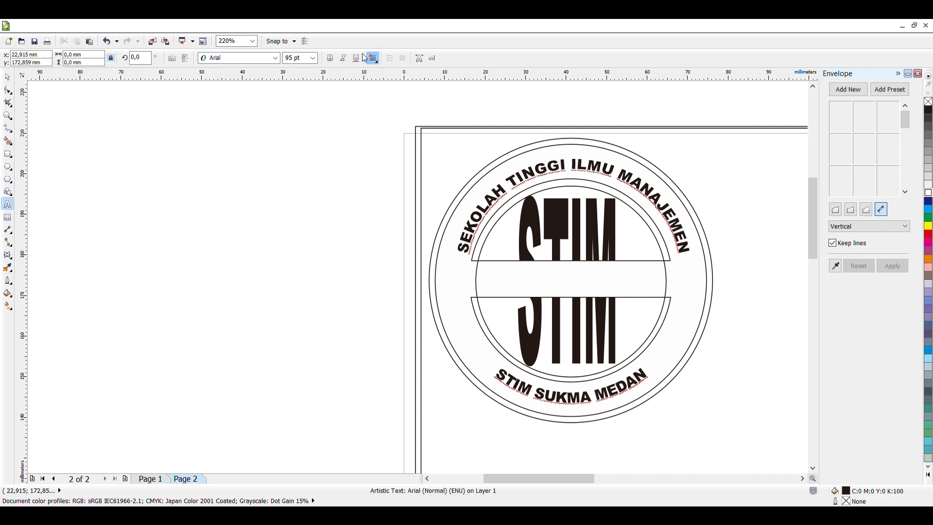
{"action": "left_click", "coordinate": [303, 59]}
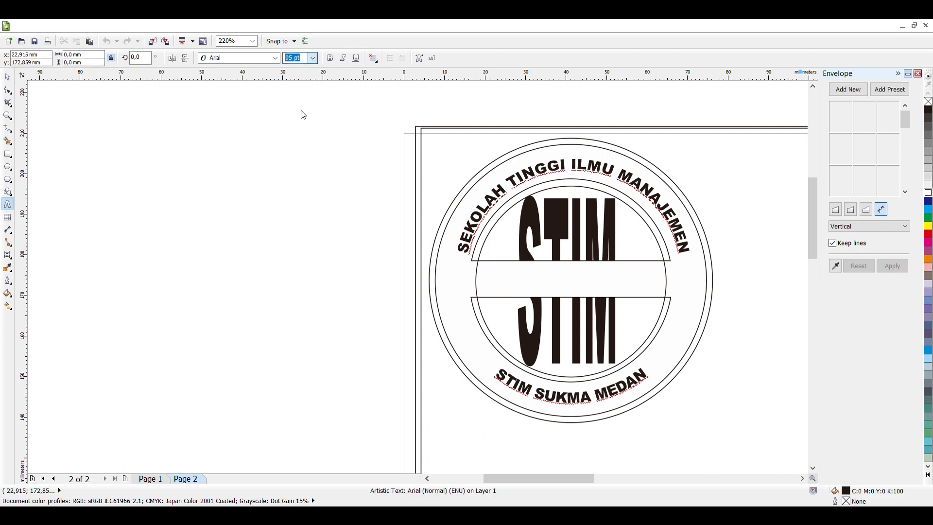
{"action": "type", "text": "11"}
{"action": "key", "text": "Return"}
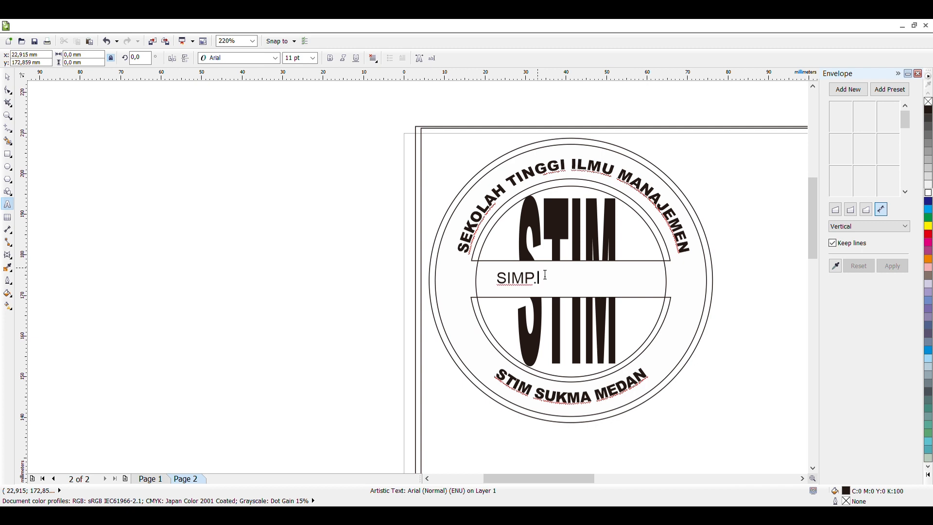
{"action": "type", "text": "LIMU"}
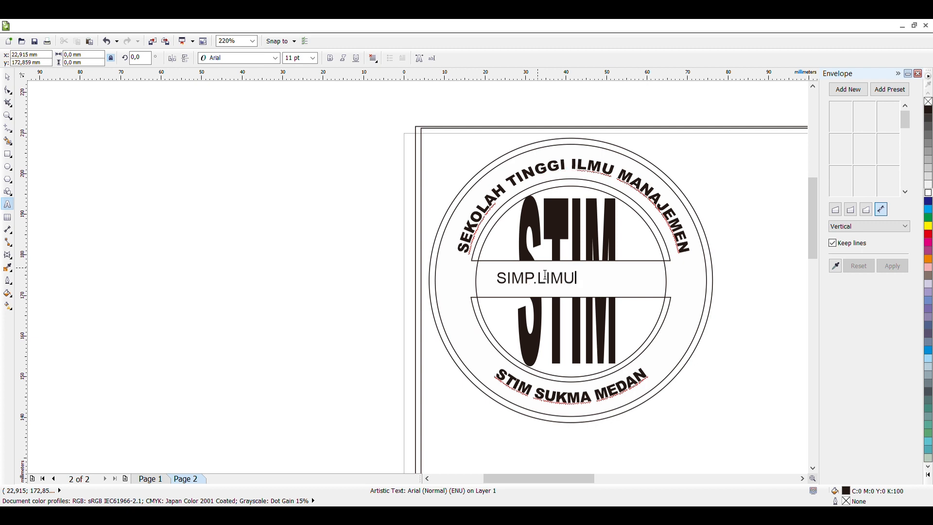
{"action": "type", "text": "N"}
- Make the SIMP.LIMUN text bold and set its font size to 18 pt
{"action": "left_click", "coordinate": [311, 58]}
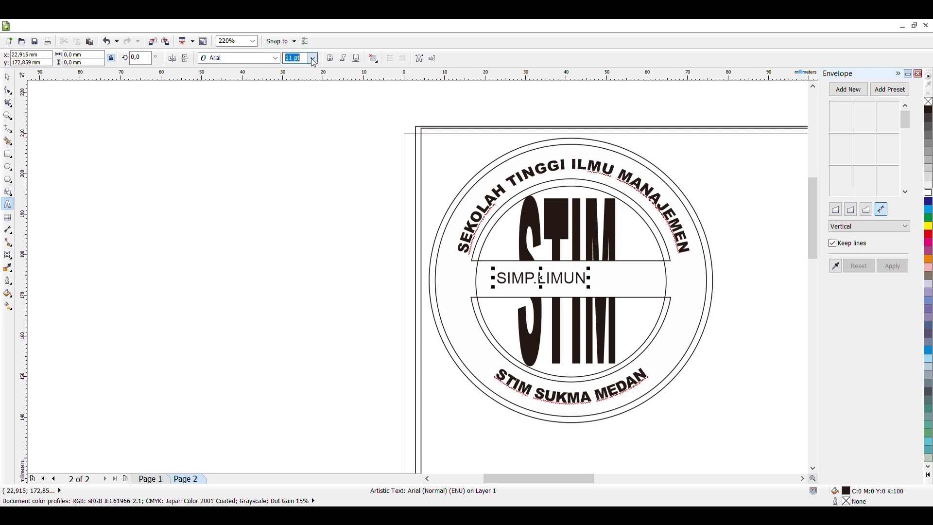
{"action": "left_click", "coordinate": [292, 145]}
{"action": "left_click", "coordinate": [588, 281]}
{"action": "left_click_drag", "start_coordinate": [593, 284], "coordinate": [498, 280]}
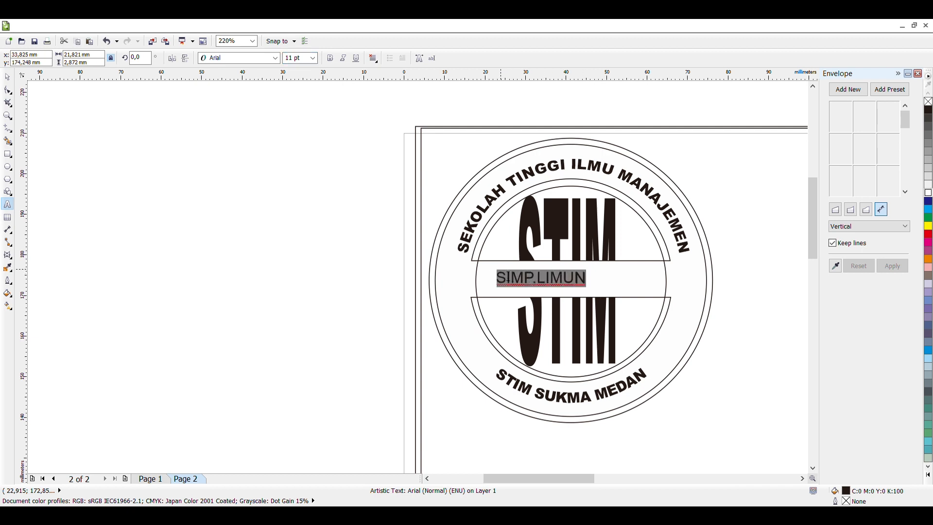
{"action": "left_click", "coordinate": [330, 57]}
{"action": "key", "text": "Return"}
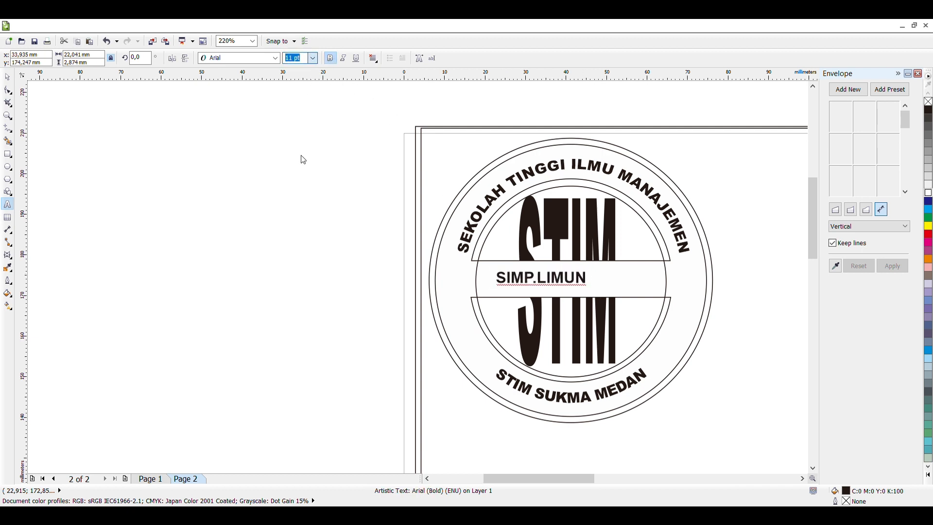
{"action": "key", "text": "ctrl+z"}
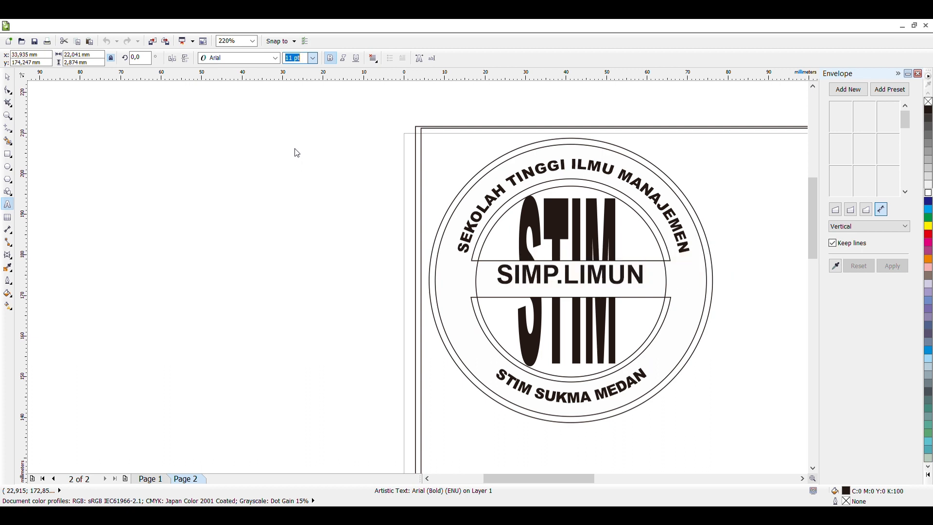
- Change the font of the SIMP.LIMUN text to Arial Black
{"action": "key", "text": "ctrl+a"}
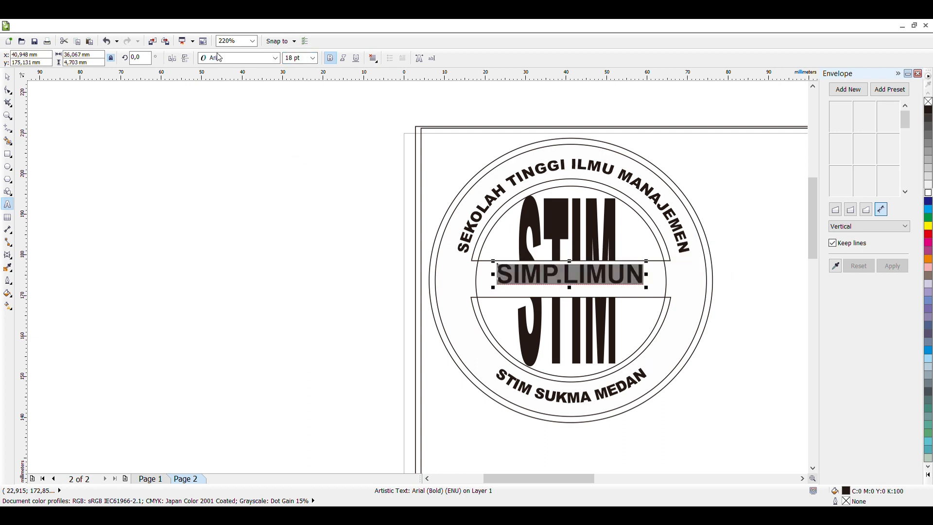
{"action": "left_click", "coordinate": [253, 58]}
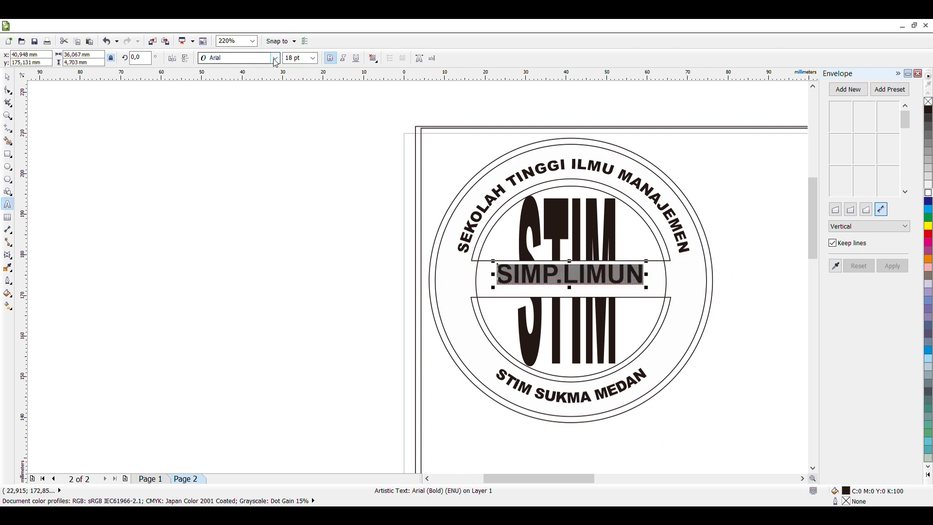
{"action": "left_click", "coordinate": [229, 173]}
{"action": "key", "text": "ctrl+space"}
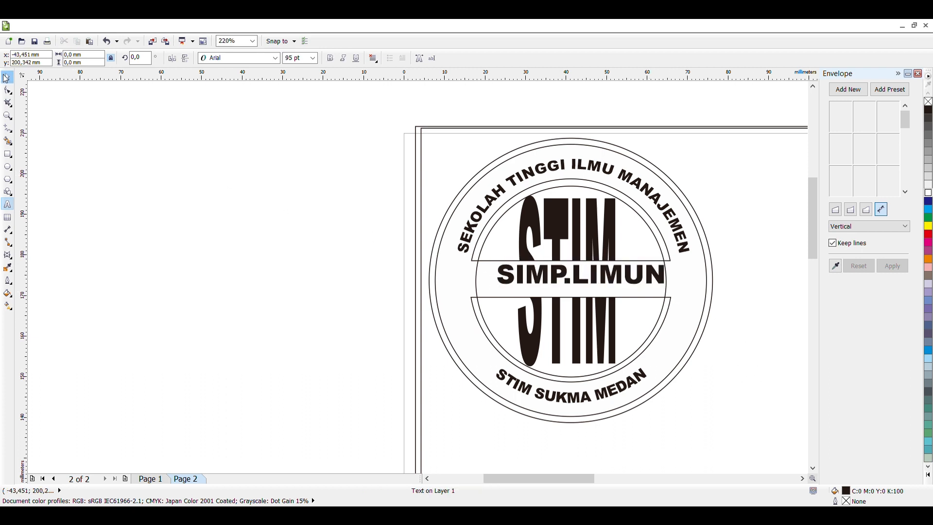
- Move the SIMP.LIMUN text to the middle of the ring logo's central band
{"action": "left_click", "coordinate": [656, 295]}
{"action": "left_click_drag", "start_coordinate": [627, 285], "coordinate": [617, 282]}
{"action": "left_click", "coordinate": [761, 325]}
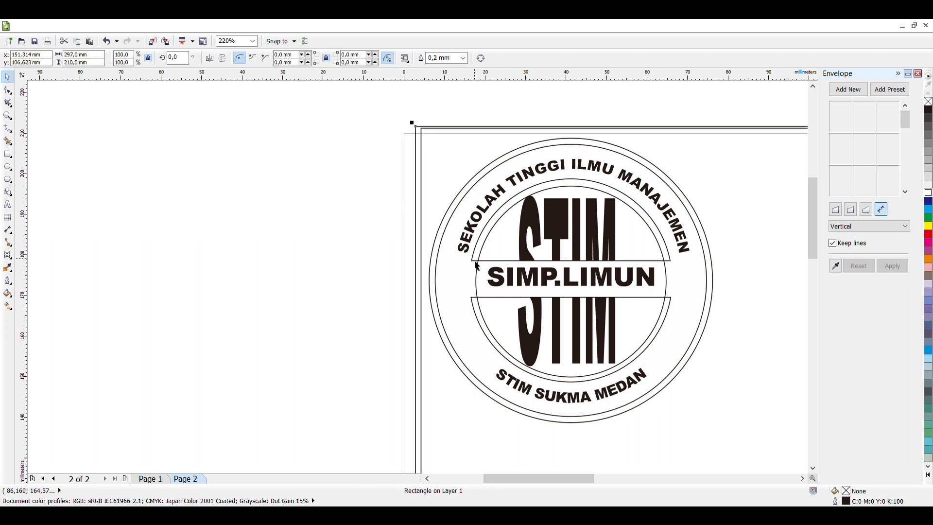
{"action": "left_click", "coordinate": [662, 286]}
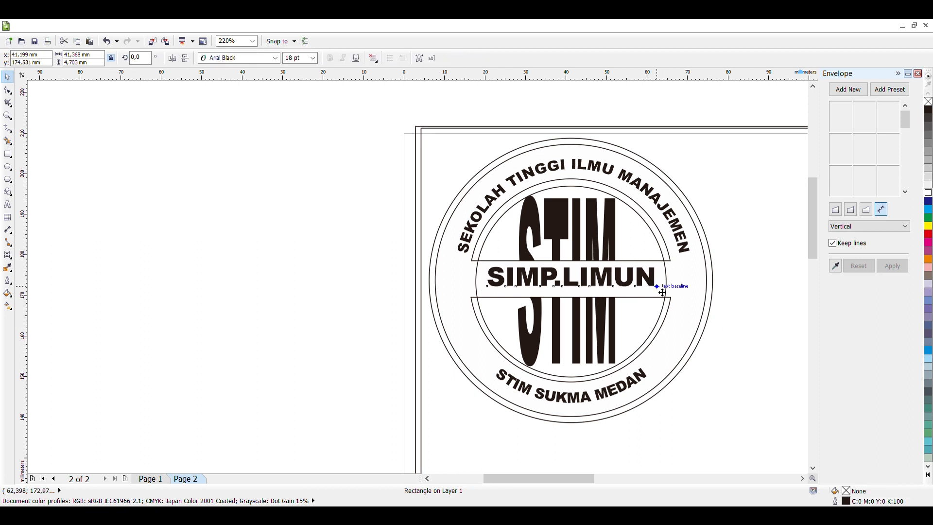
{"action": "left_click_drag", "start_coordinate": [659, 295], "coordinate": [662, 299]}
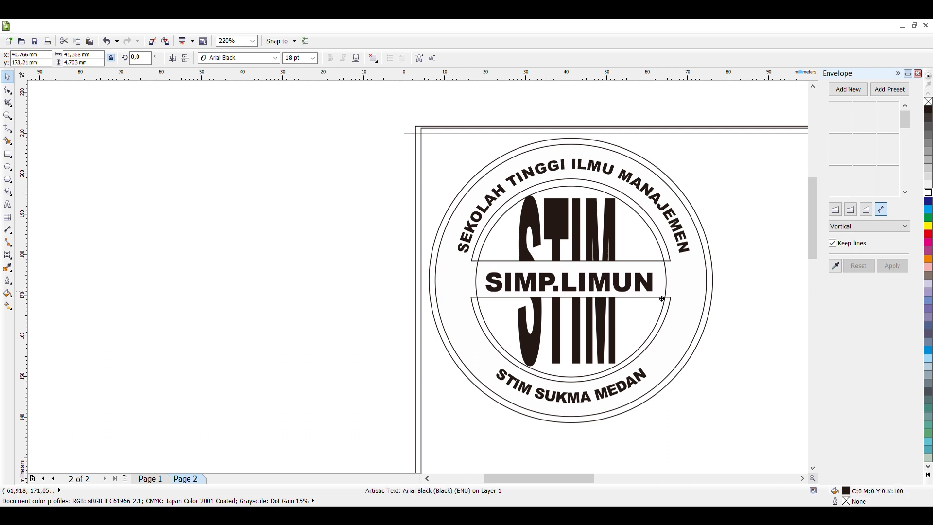
{"action": "left_click", "coordinate": [662, 298]}
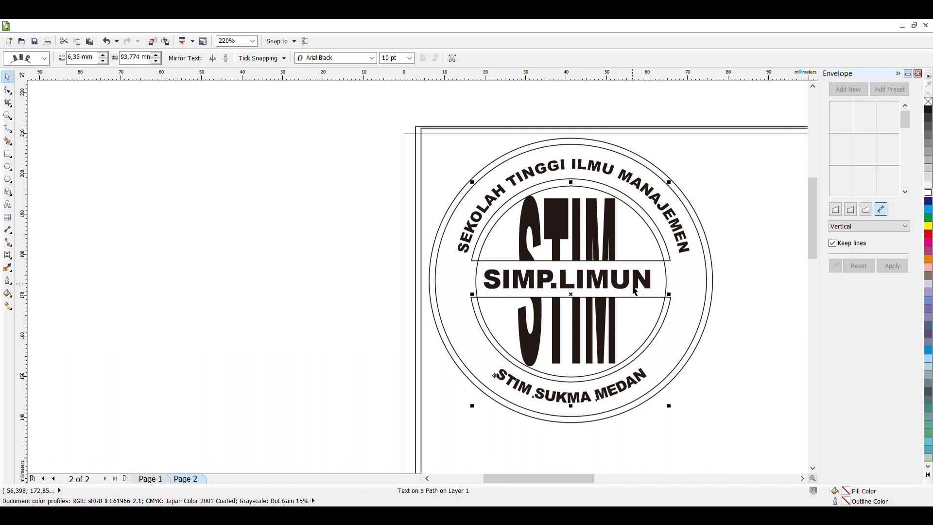
- Enlarge the SIMP.LIMUN text to about 43.4 mm wide so it spans the central band
{"action": "left_click", "coordinate": [635, 290]}
{"action": "left_click_drag", "start_coordinate": [659, 301], "coordinate": [668, 303]}
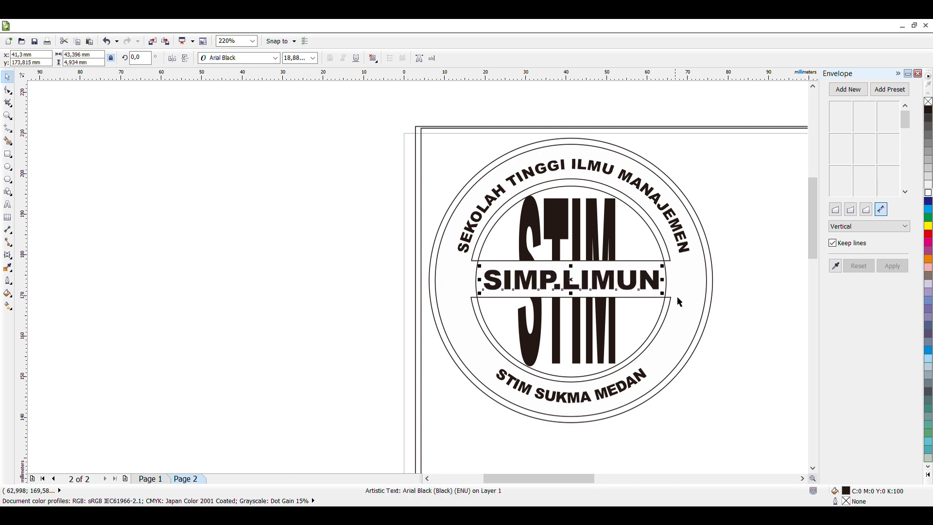
{"action": "left_click", "coordinate": [710, 291]}
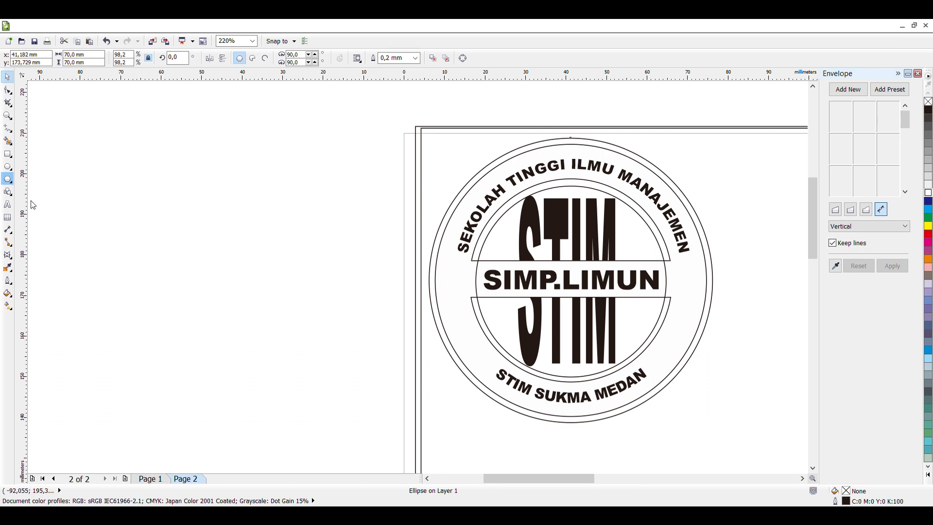
- Draw a five-pointed star about 7.4 mm wide in the ring to the left of the SIMP.LIMUN text
{"action": "key", "text": "y"}
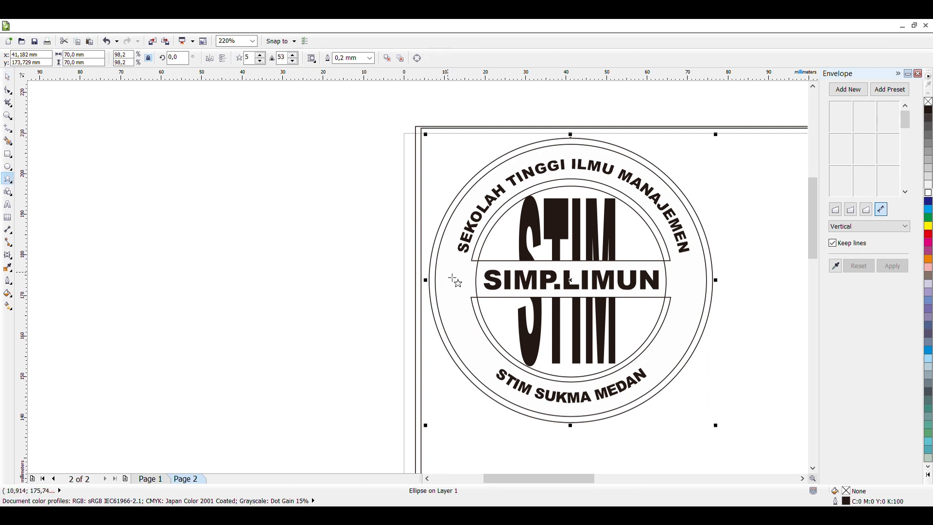
{"action": "left_click_drag", "start_coordinate": [449, 276], "coordinate": [479, 295]}
{"action": "key", "text": "ctrl+z"}
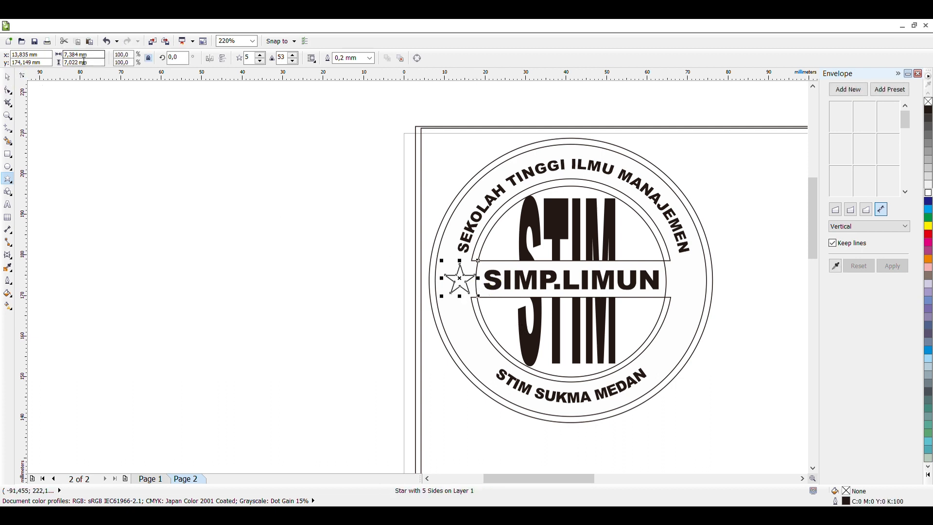
- Set the left star's size to 9 mm high with its proportions kept
{"action": "left_click_drag", "start_coordinate": [79, 55], "coordinate": [74, 55]}
{"action": "key", "text": "BackSpace"}
{"action": "type", "text": "9"}
{"action": "left_click_drag", "start_coordinate": [83, 65], "coordinate": [39, 65]}
{"action": "key", "text": "BackSpace"}
{"action": "key", "text": "Return"}
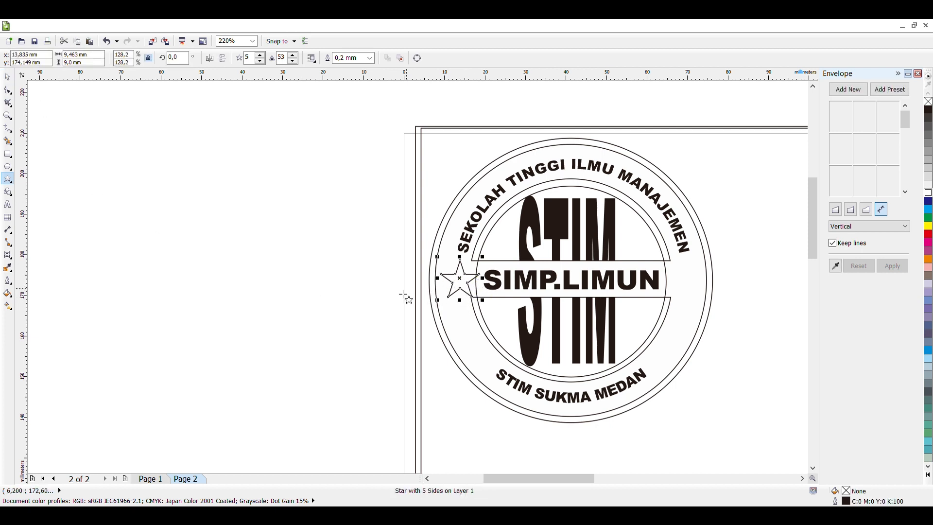
{"action": "left_click_drag", "start_coordinate": [340, 291], "coordinate": [362, 291]}
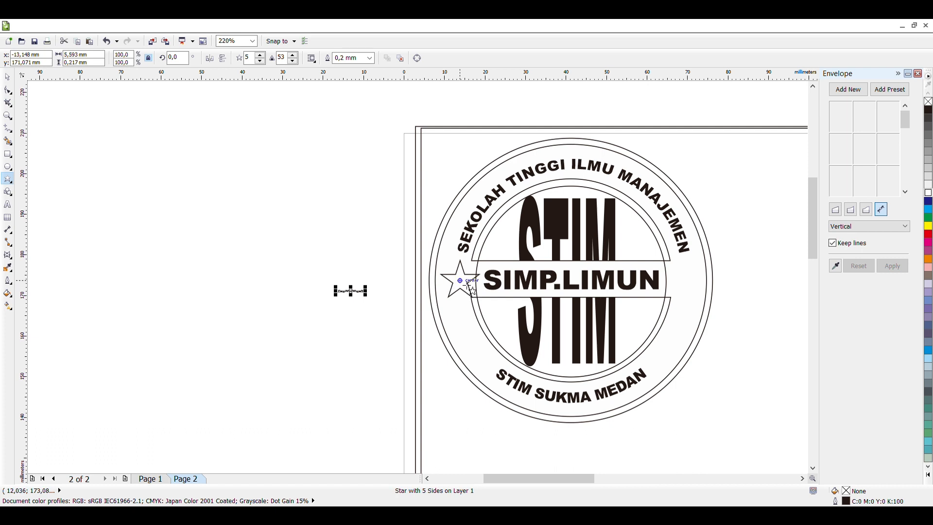
- Select all objects on Page 2 and move them about 1.8 mm to the left and 0.6 mm down
{"action": "left_click", "coordinate": [12, 78]}
{"action": "key", "text": "ctrl+a"}
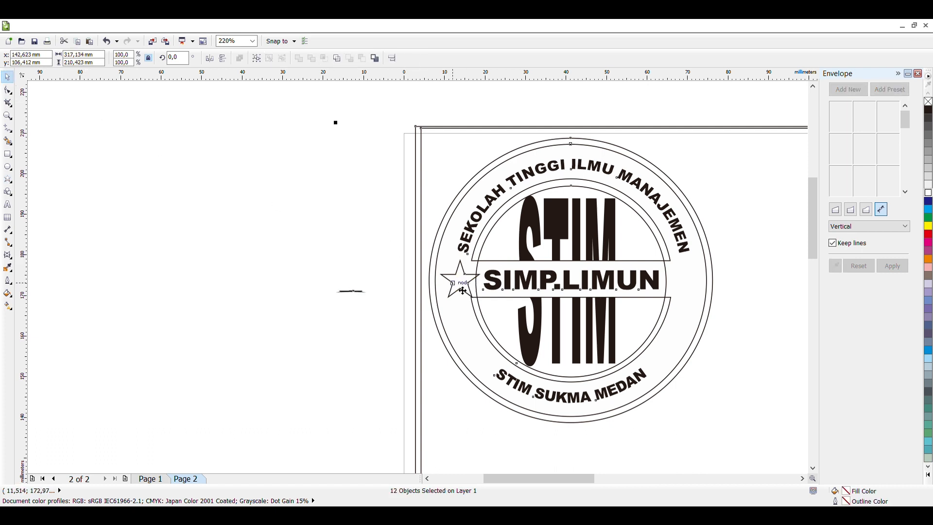
{"action": "left_click_drag", "start_coordinate": [463, 290], "coordinate": [456, 293]}
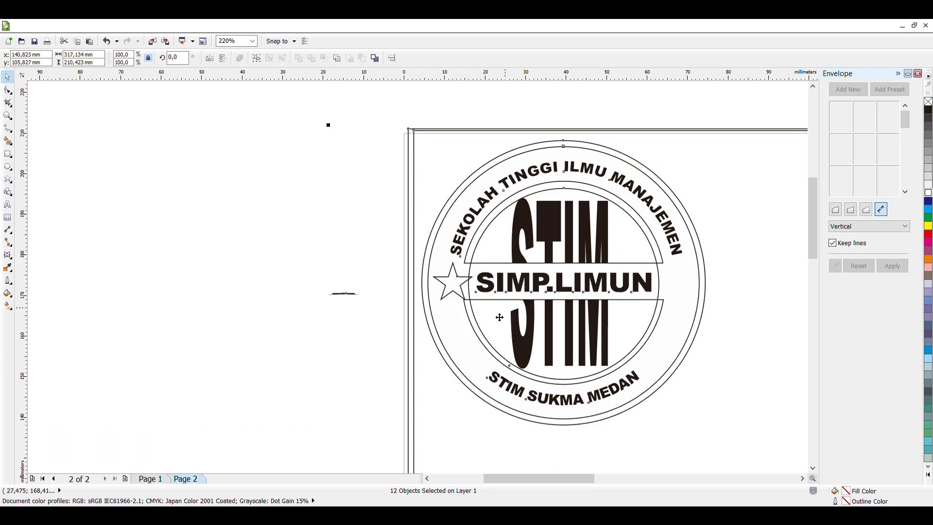
- Select the left star and shrink it from its upper right corner so it fits inside the ring
{"action": "left_click", "coordinate": [469, 288]}
{"action": "left_click", "coordinate": [348, 299]}
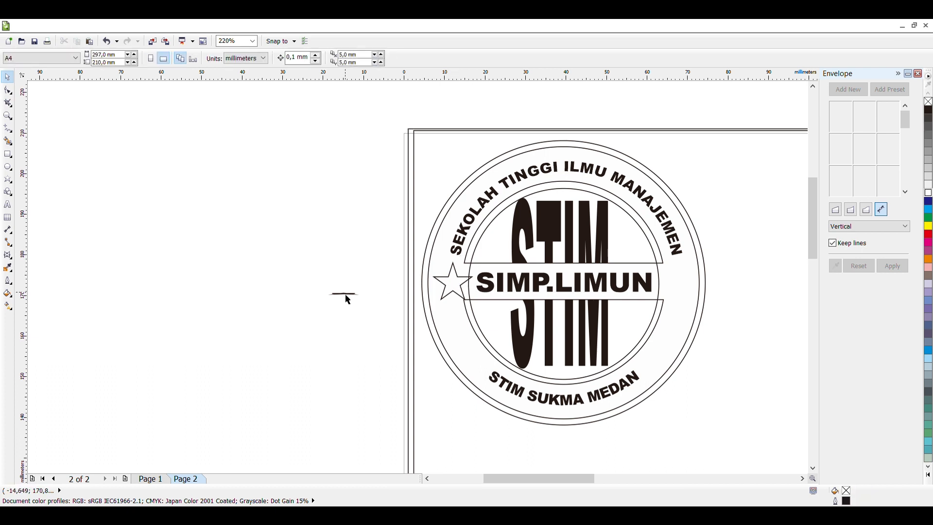
{"action": "left_click", "coordinate": [467, 287]}
{"action": "mouse_move", "coordinate": [480, 268]}
{"action": "left_mouse_down"}
{"action": "mouse_move", "coordinate": [476, 255]}
{"action": "mouse_move", "coordinate": [468, 274]}
{"action": "left_mouse_up"}
- Draw a second five-pointed star about 6.2 mm wide in the ring to the right of the SIMP.LIMUN text
{"action": "key", "text": "Tab"}
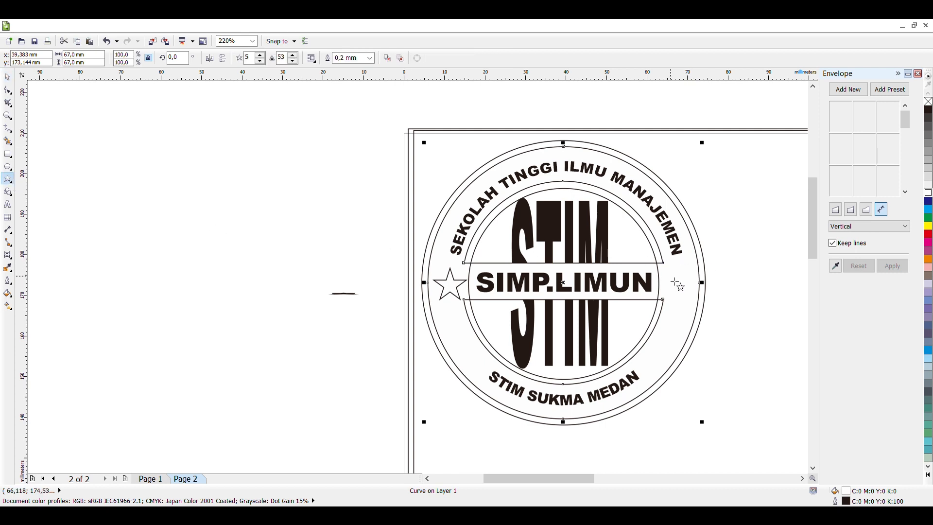
{"action": "left_click_drag", "start_coordinate": [671, 270], "coordinate": [694, 302]}
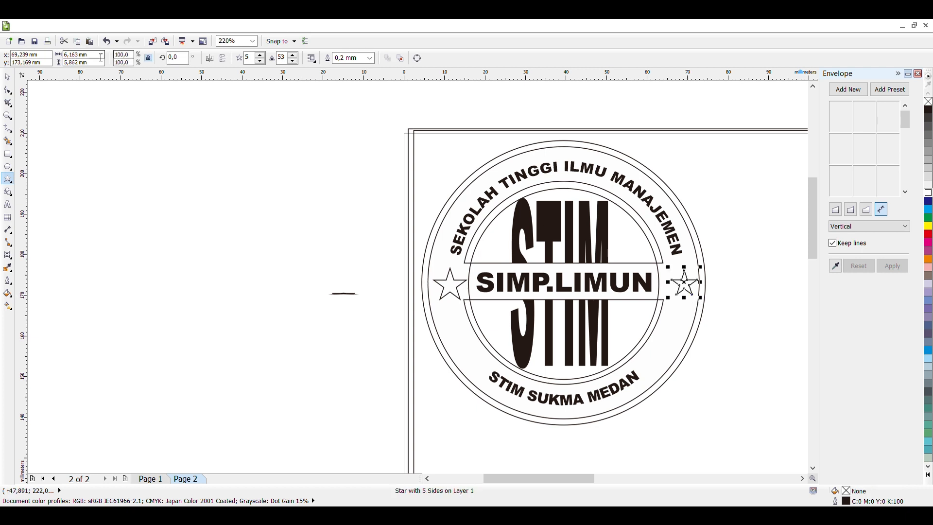
- Enter 9 mm for both the width and the height of the right star
{"action": "double_click", "coordinate": [73, 54]}
{"action": "type", "text": "9"}
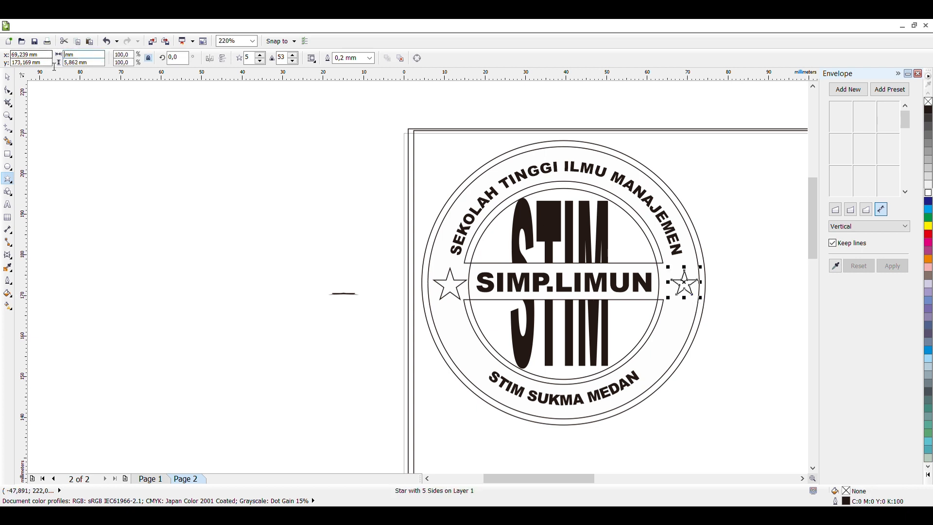
{"action": "double_click", "coordinate": [89, 60]}
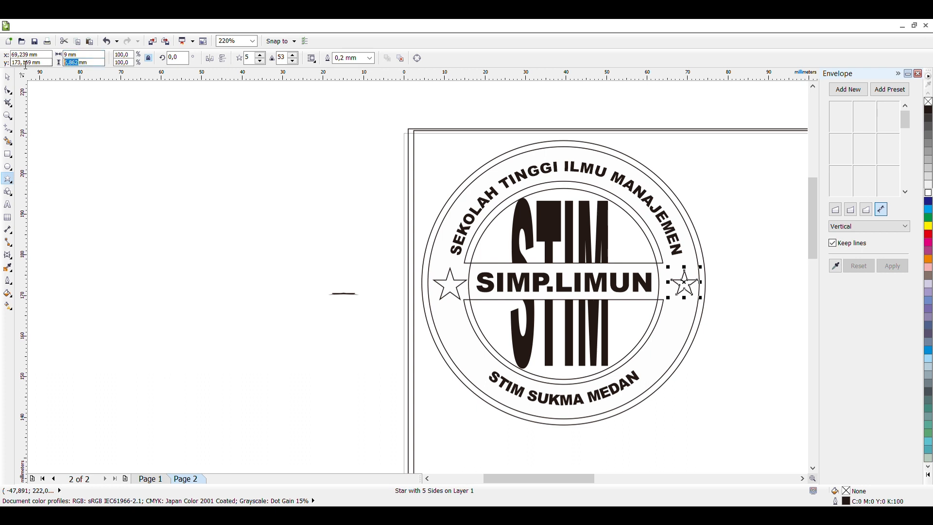
{"action": "type", "text": "9"}
{"action": "key", "text": "Return"}
{"action": "left_click", "coordinate": [6, 77]}
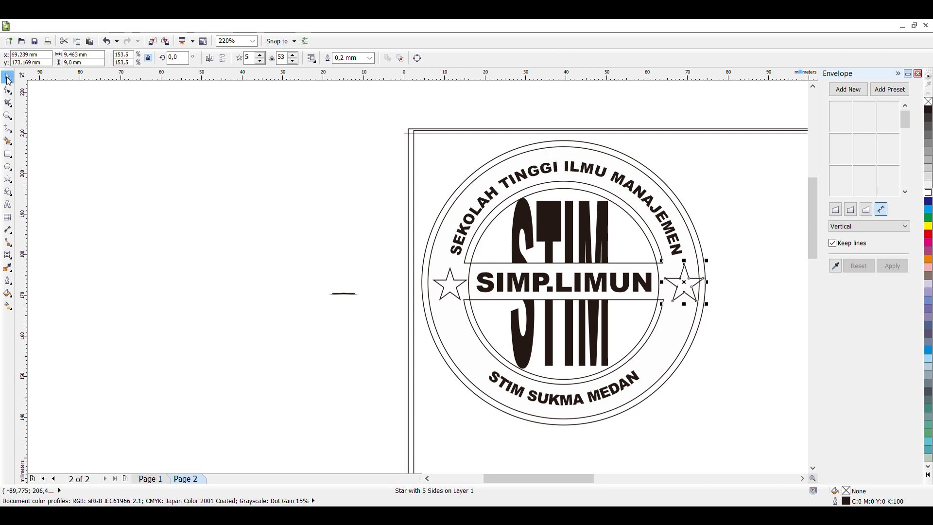
- Try moving all objects on Page 2 about 1.1 mm to the left and 1.5 mm up, and undo the move
{"action": "key", "text": "ctrl+a"}
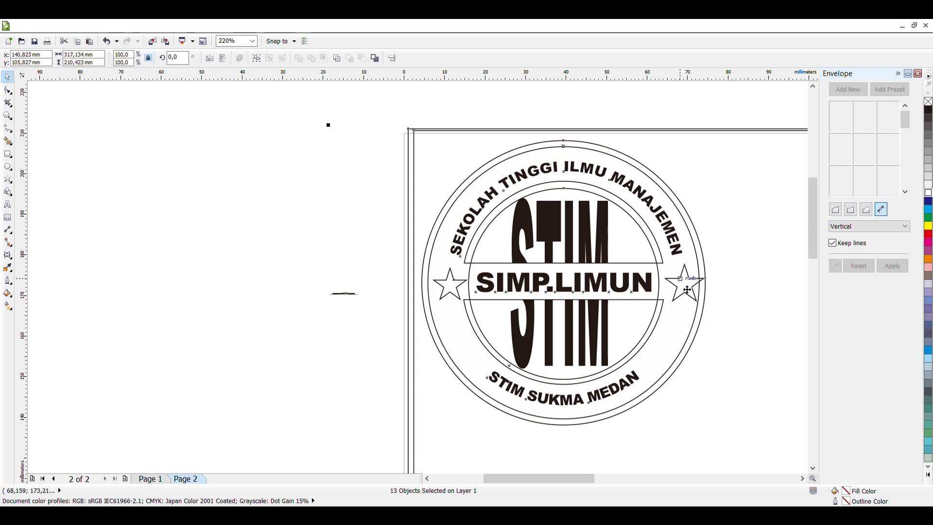
{"action": "left_click_drag", "start_coordinate": [689, 294], "coordinate": [685, 289]}
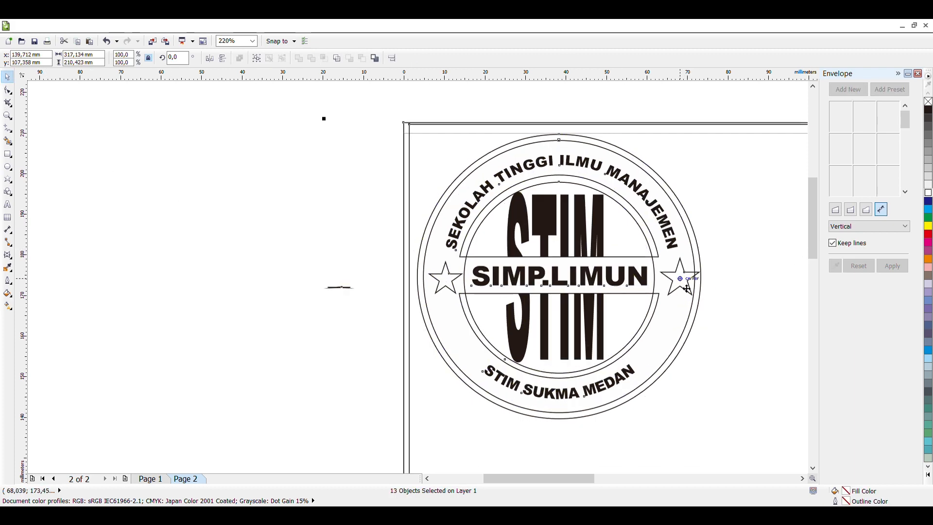
{"action": "key", "text": "ctrl+z"}
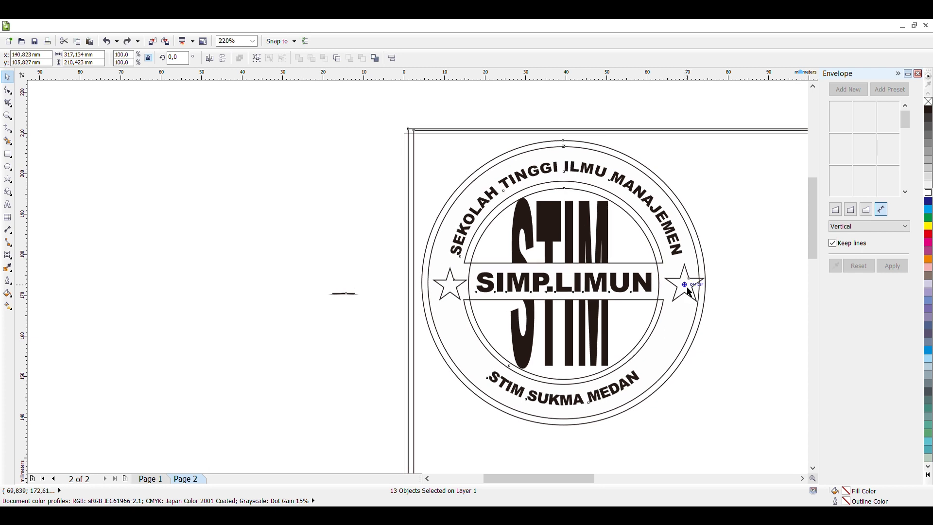
- Select only the right star and set its width and height to 9 mm
{"action": "left_click", "coordinate": [692, 292]}
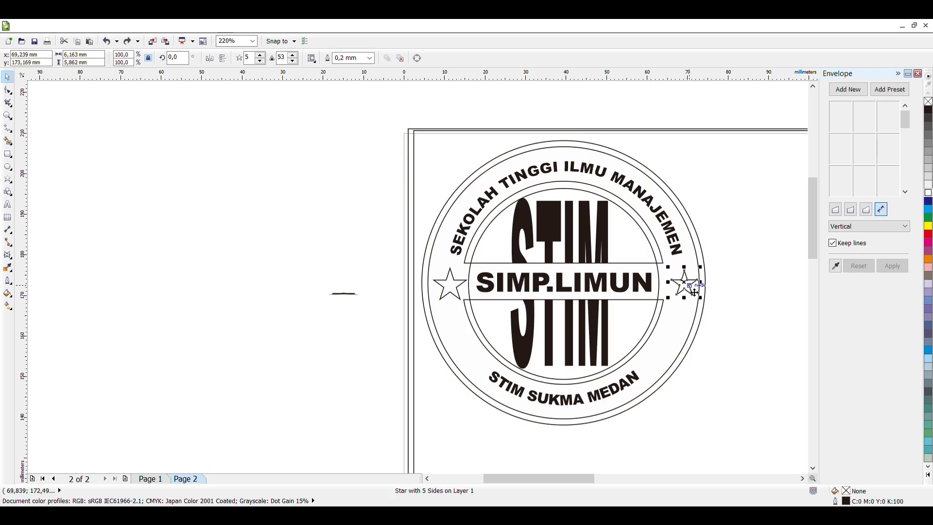
{"action": "key", "text": "F10"}
{"action": "left_click", "coordinate": [73, 54]}
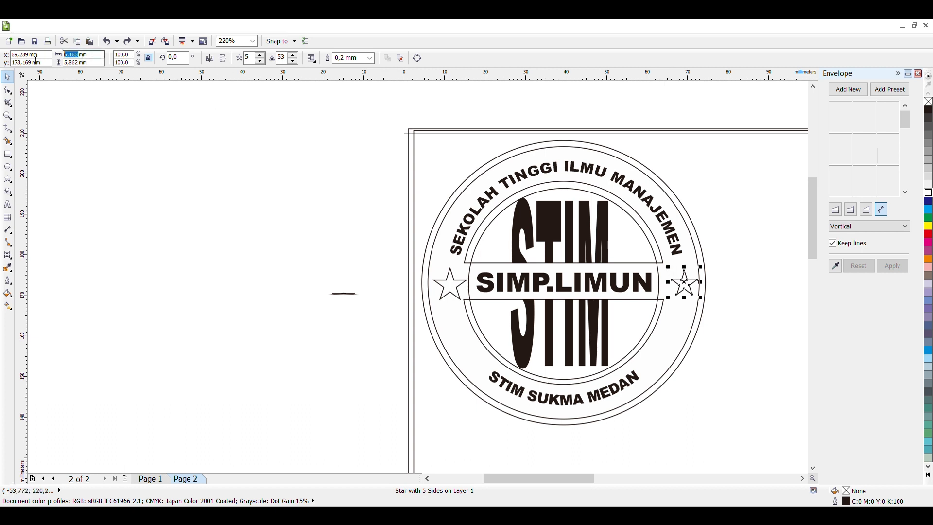
{"action": "type", "text": "9"}
{"action": "key", "text": "Tab"}
{"action": "type", "text": "9"}
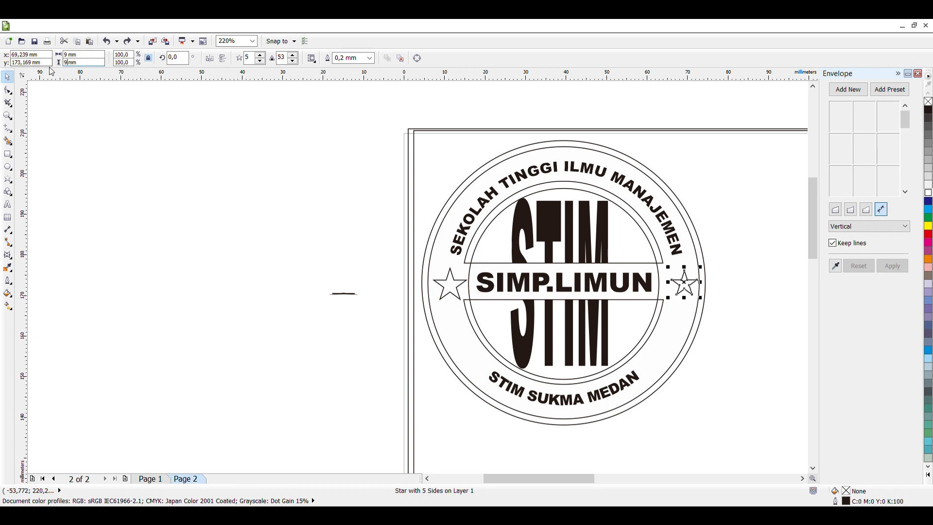
{"action": "key", "text": "Return"}
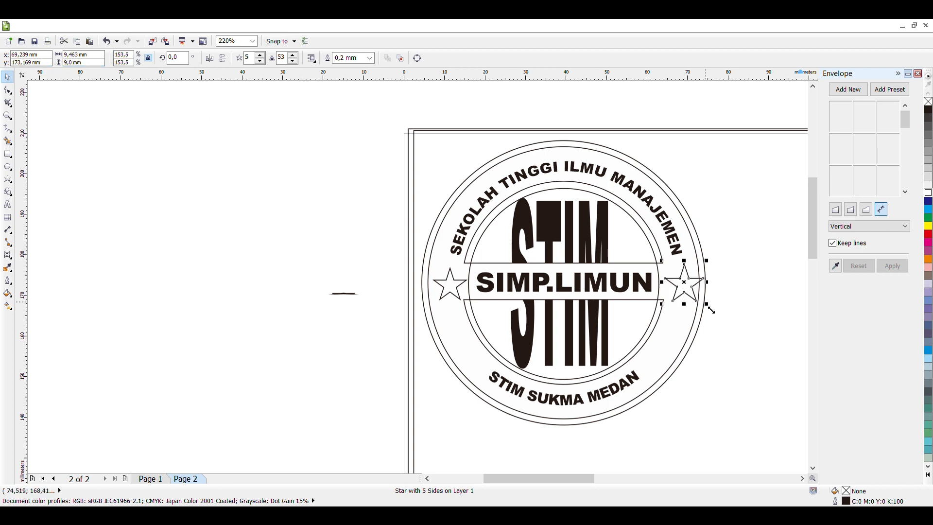
- Shrink the right star from its lower right corner to about 7.7 mm wide so it fits inside the ring
{"action": "left_click_drag", "start_coordinate": [710, 309], "coordinate": [703, 301]}
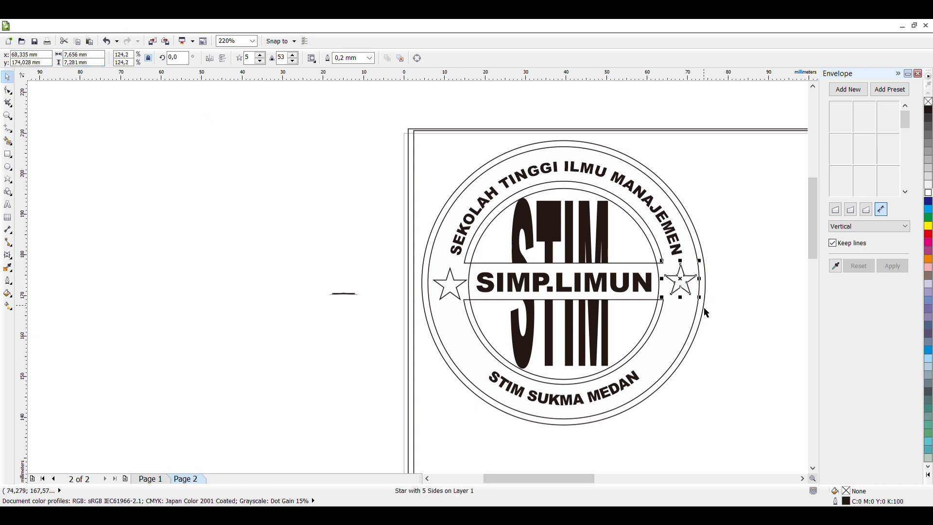
{"action": "left_click", "coordinate": [729, 311]}
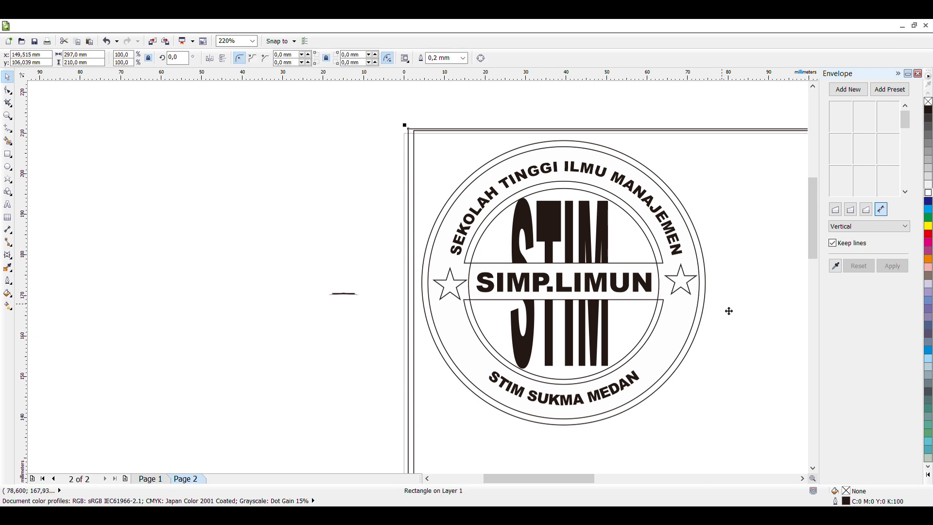
{"action": "left_click", "coordinate": [688, 292]}
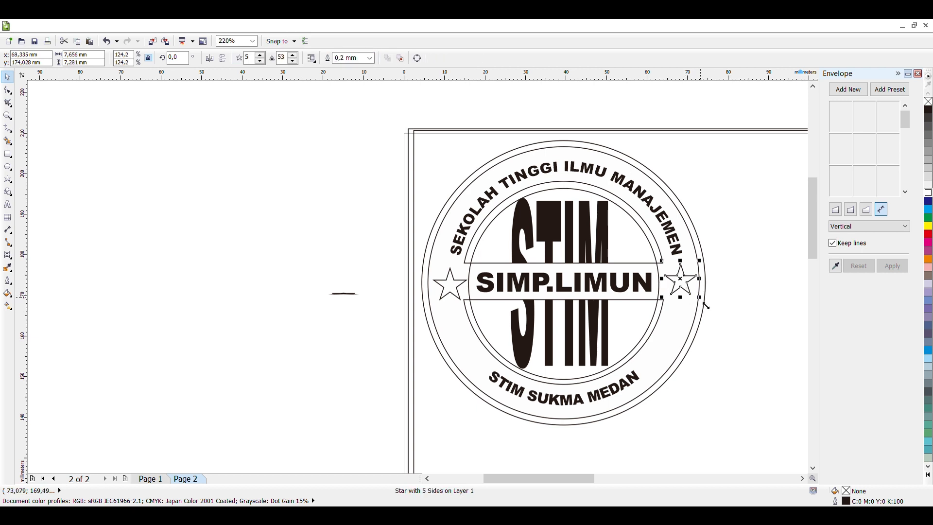
- Enlarge the right star to about 8.5 mm wide and stretch the left star to about 9.4 mm tall
{"action": "left_click_drag", "start_coordinate": [707, 306], "coordinate": [663, 309]}
{"action": "left_click", "coordinate": [754, 307]}
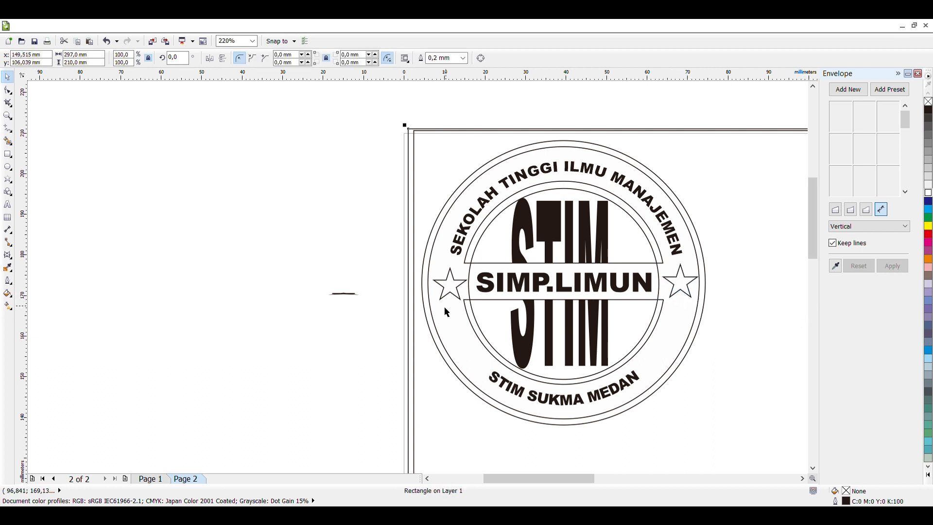
{"action": "left_click", "coordinate": [451, 291]}
{"action": "left_click_drag", "start_coordinate": [452, 270], "coordinate": [457, 266]}
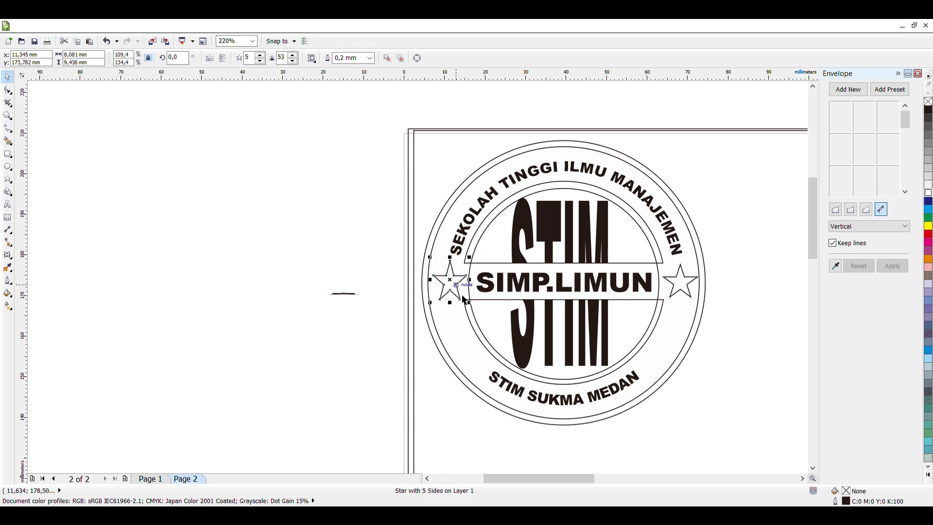
- Stretch the right star upward to about 9.4 mm tall, keeping its width
{"action": "left_click", "coordinate": [683, 270]}
{"action": "left_click", "coordinate": [682, 273]}
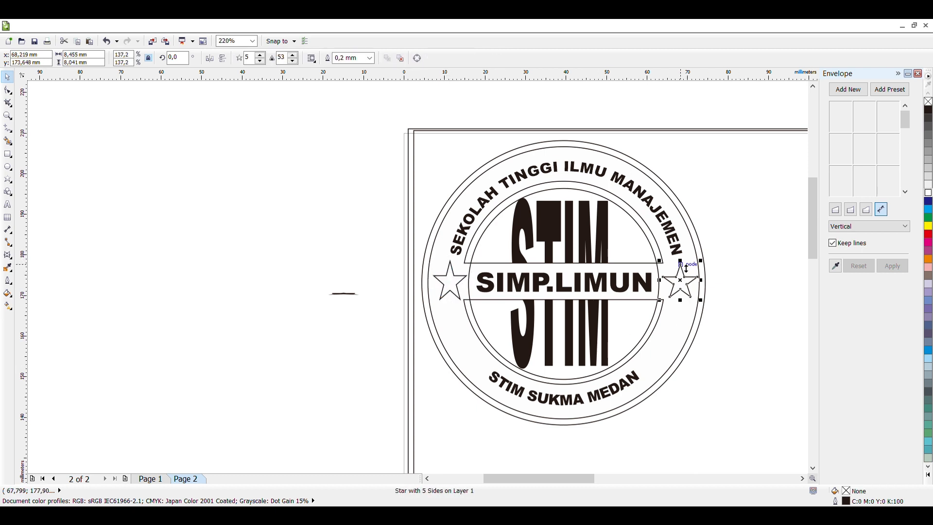
{"action": "left_click_drag", "start_coordinate": [685, 265], "coordinate": [686, 265]}
{"action": "left_click", "coordinate": [608, 307]}
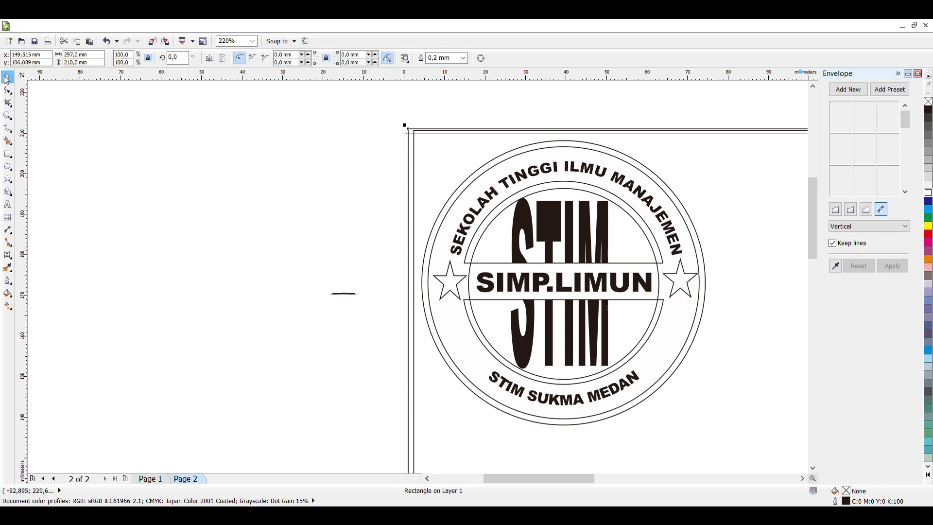
- Fill the right star and the left star with solid black
{"action": "left_click", "coordinate": [693, 285]}
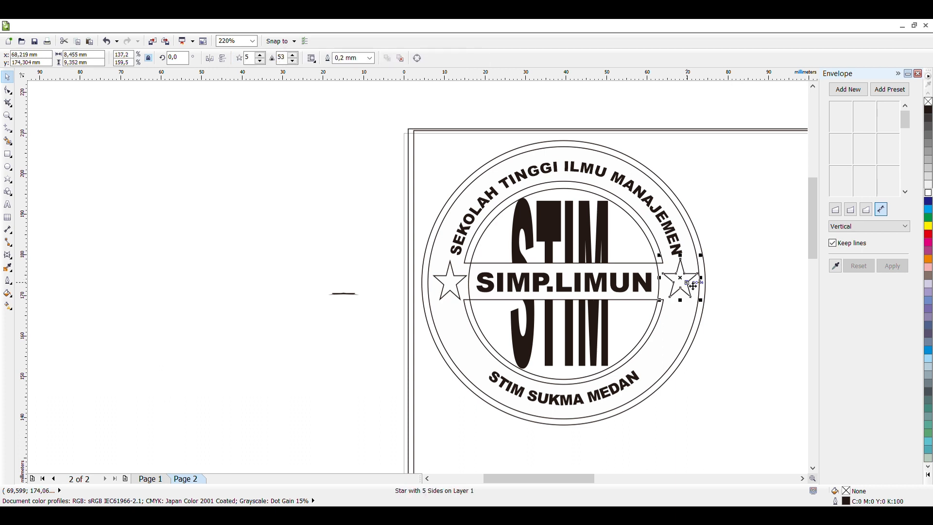
{"action": "left_click", "coordinate": [928, 110]}
{"action": "key", "text": "Tab"}
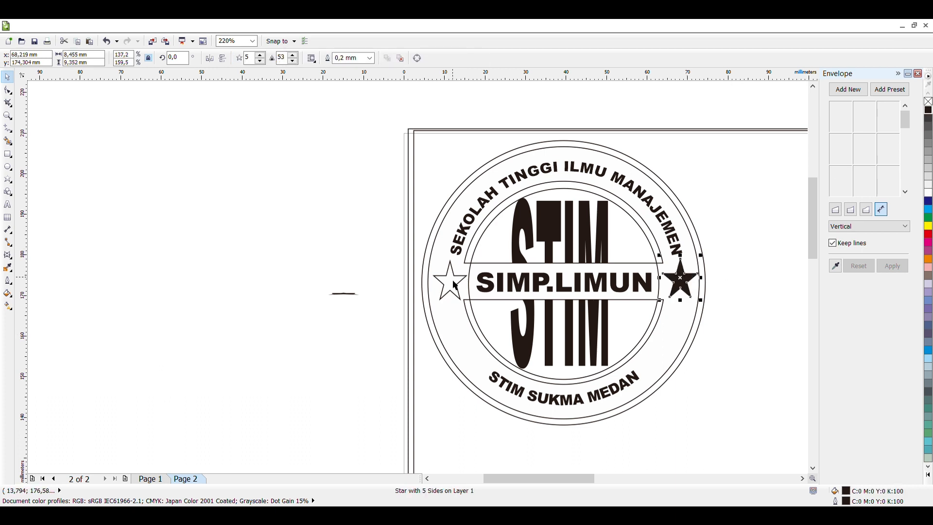
{"action": "left_click", "coordinate": [929, 112]}
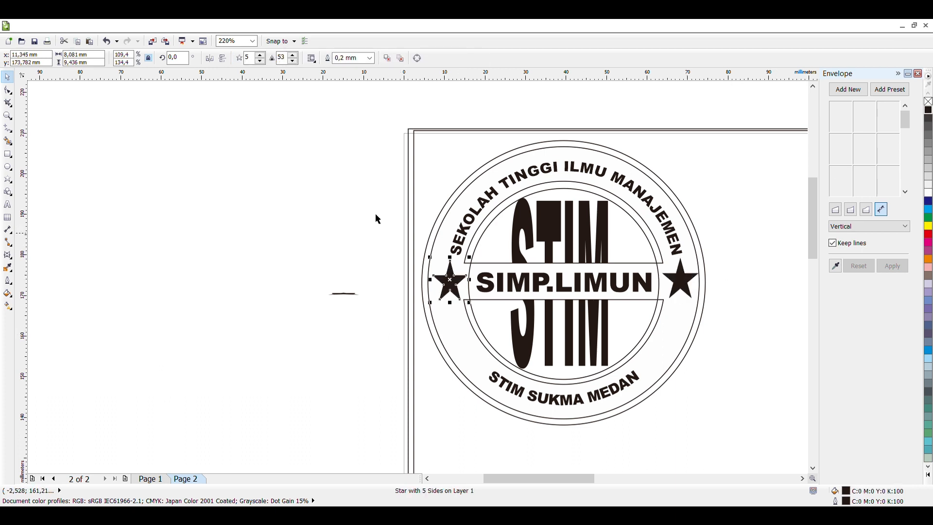
{"action": "left_click", "coordinate": [156, 191]}
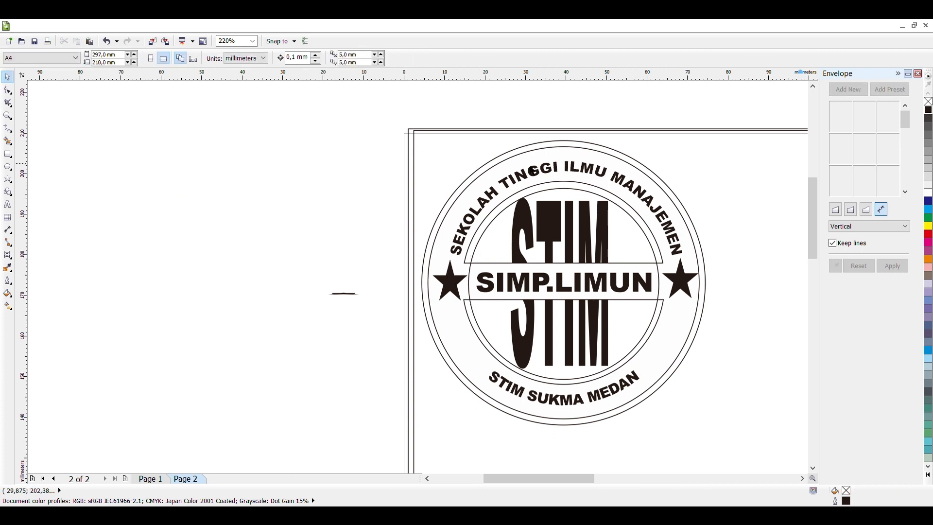
- Try a red fill on the lettered ring with its central band and restore the white fill
{"action": "left_click", "coordinate": [558, 154]}
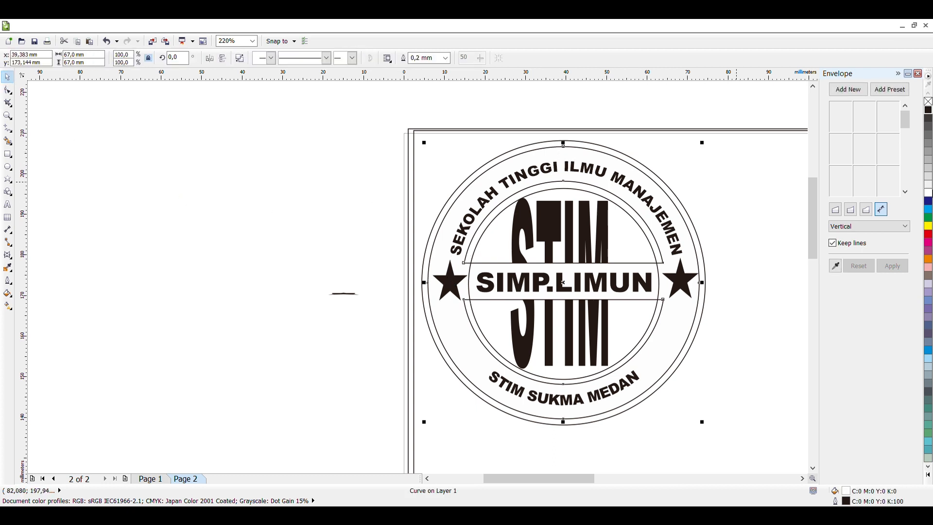
{"action": "left_click", "coordinate": [927, 235]}
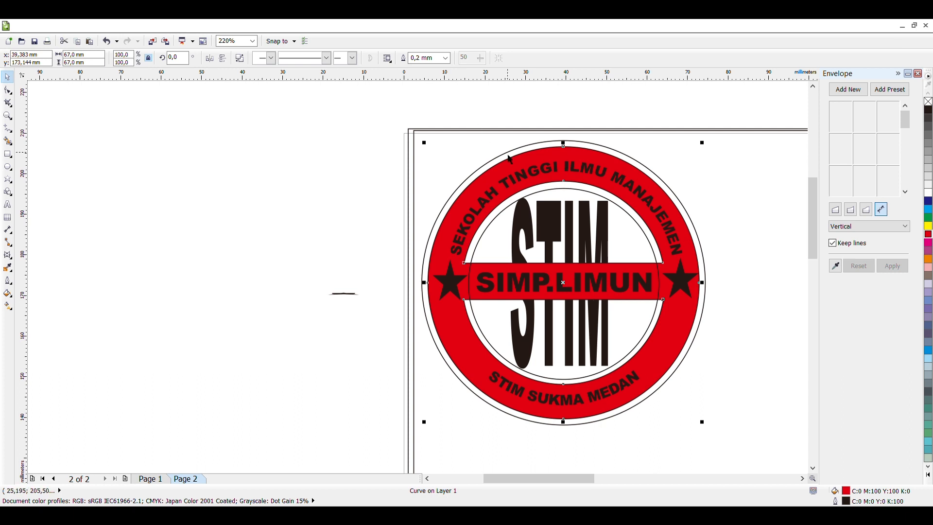
{"action": "left_click", "coordinate": [728, 165]}
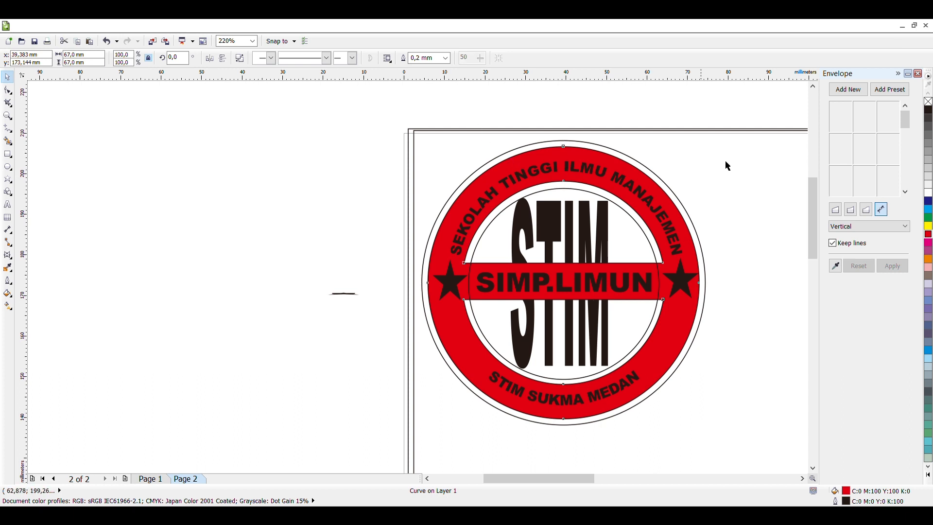
{"action": "left_click", "coordinate": [929, 192]}
- Fill the outermost circle of the logo, behind the white lettered ring, with red
{"action": "left_click", "coordinate": [611, 157]}
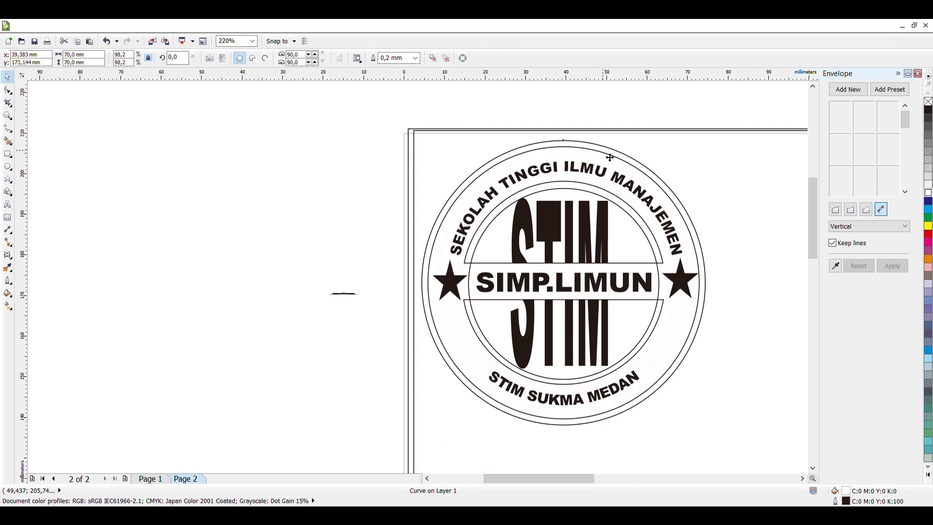
{"action": "left_click", "coordinate": [928, 235]}
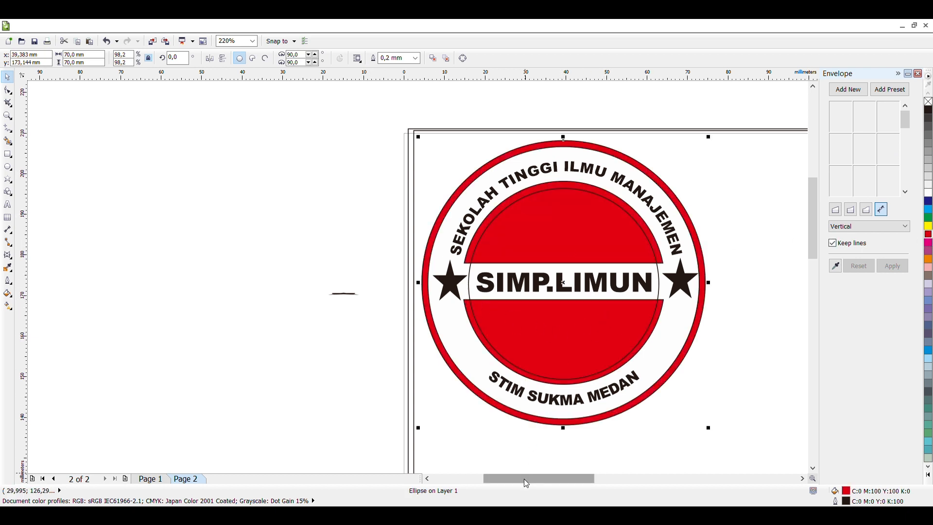
{"action": "left_click_drag", "start_coordinate": [583, 478], "coordinate": [592, 479]}
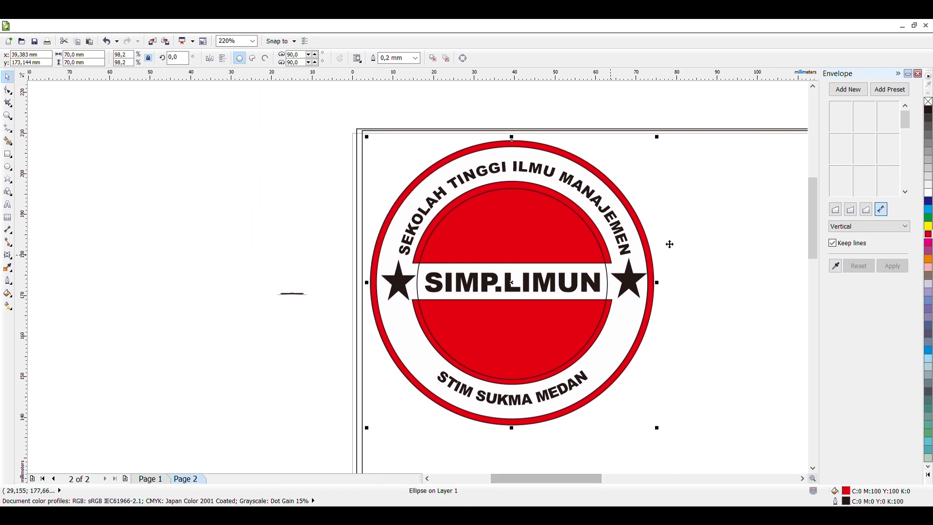